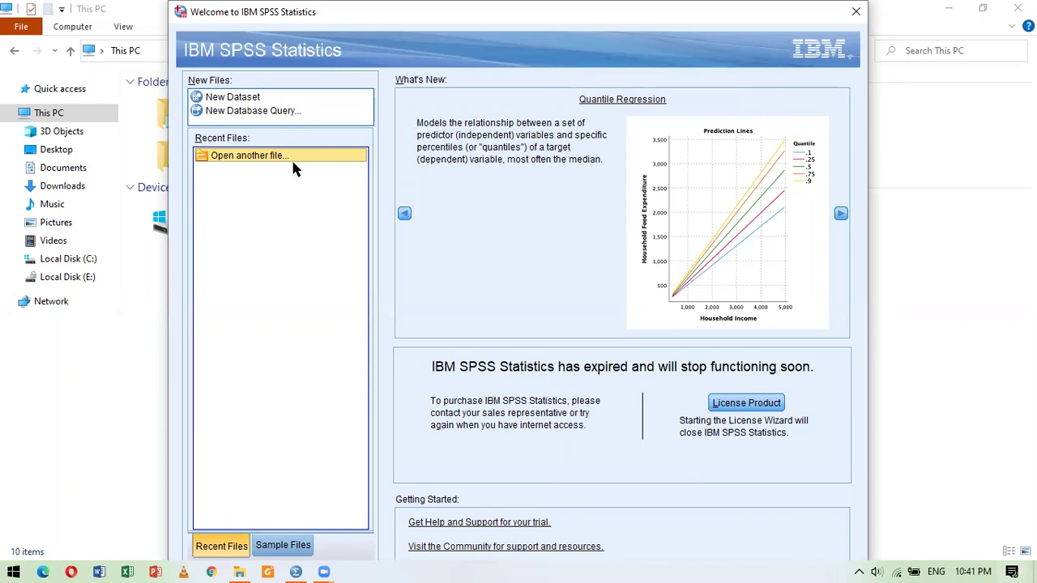
Step: Dismiss the welcome window and maximize the empty Data Editor window
click(261, 165)
click(856, 13)
key(alt+Tab)
key(alt+Tab)
key(alt+Tab)
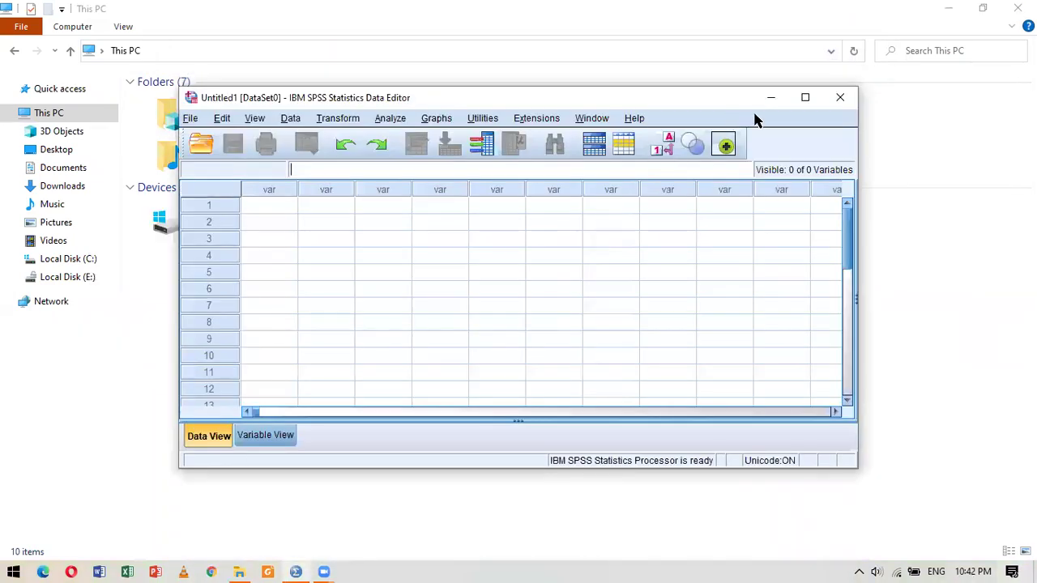
click(802, 99)
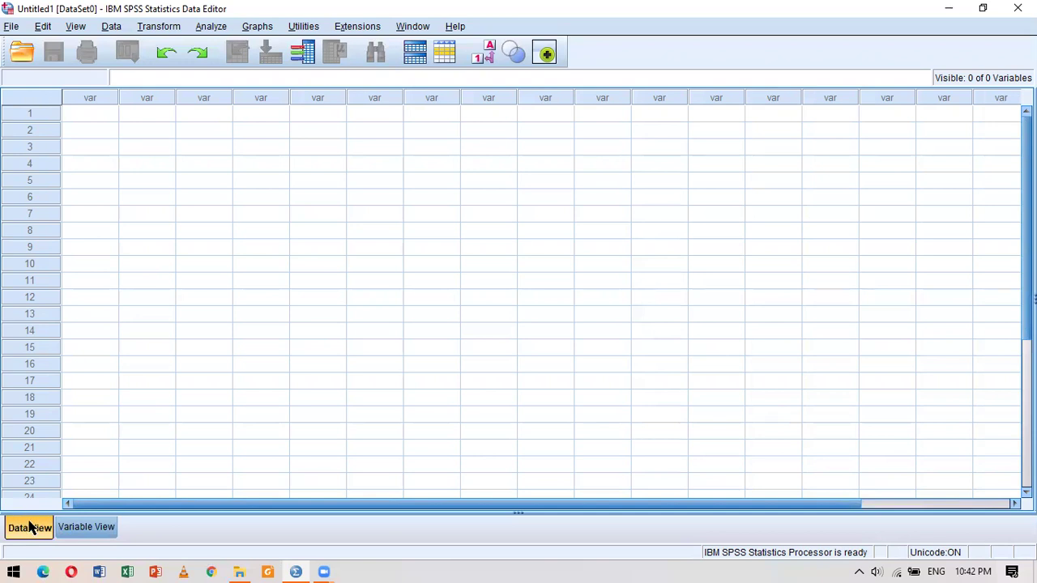
Step: Switch to the variable definitions view and create a first variable named Age
click(77, 533)
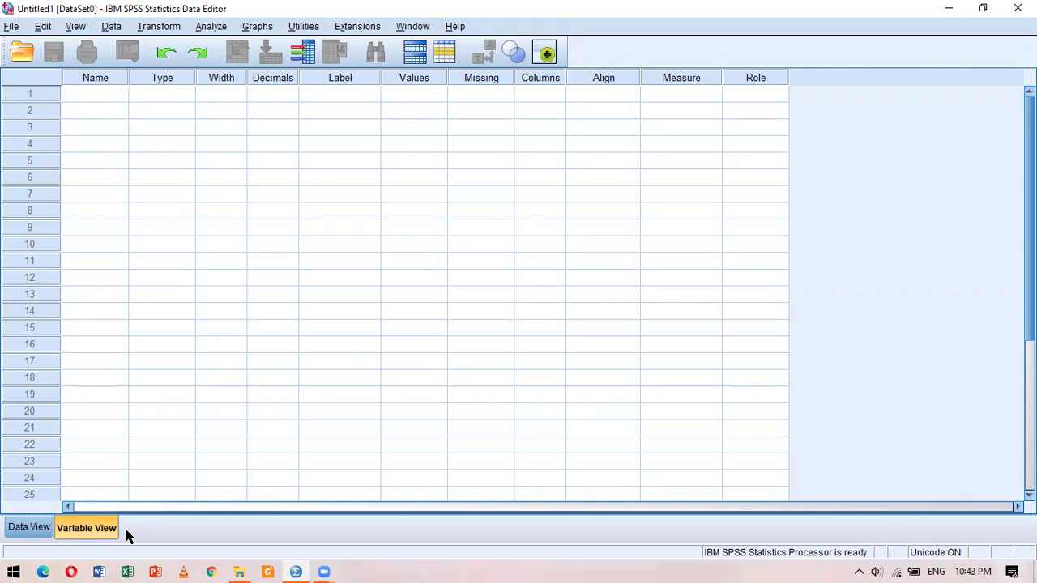
click(103, 96)
text(Age)
key(Return)
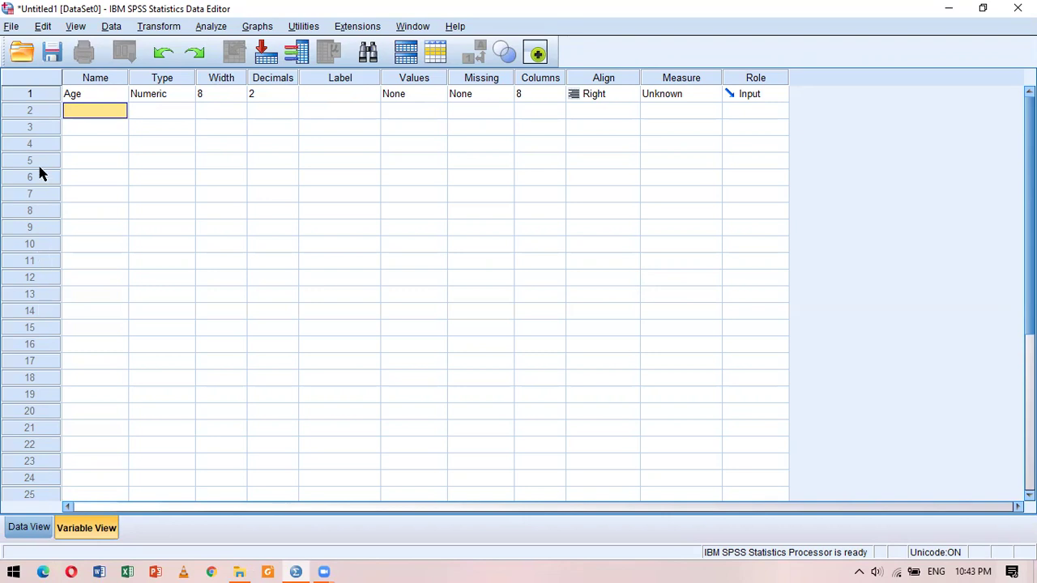
Step: In the variable type settings for Age, keep Numeric and set the width to 2
click(81, 97)
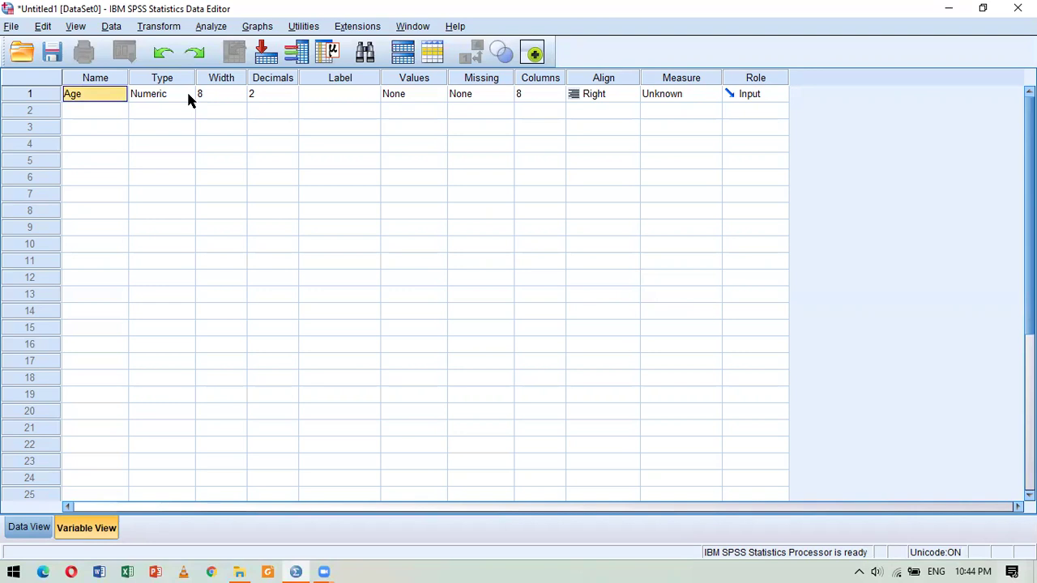
click(178, 97)
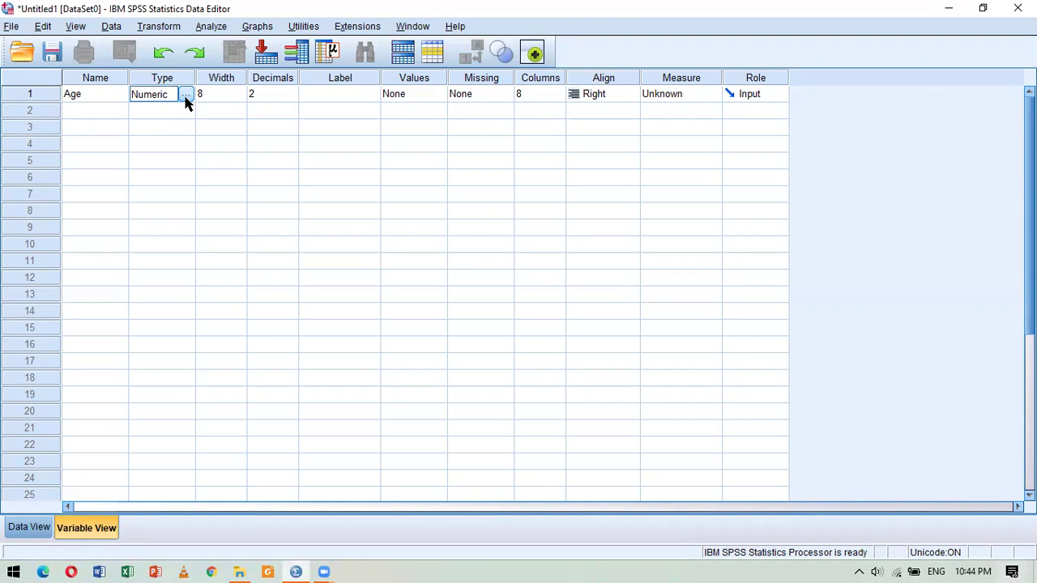
click(186, 96)
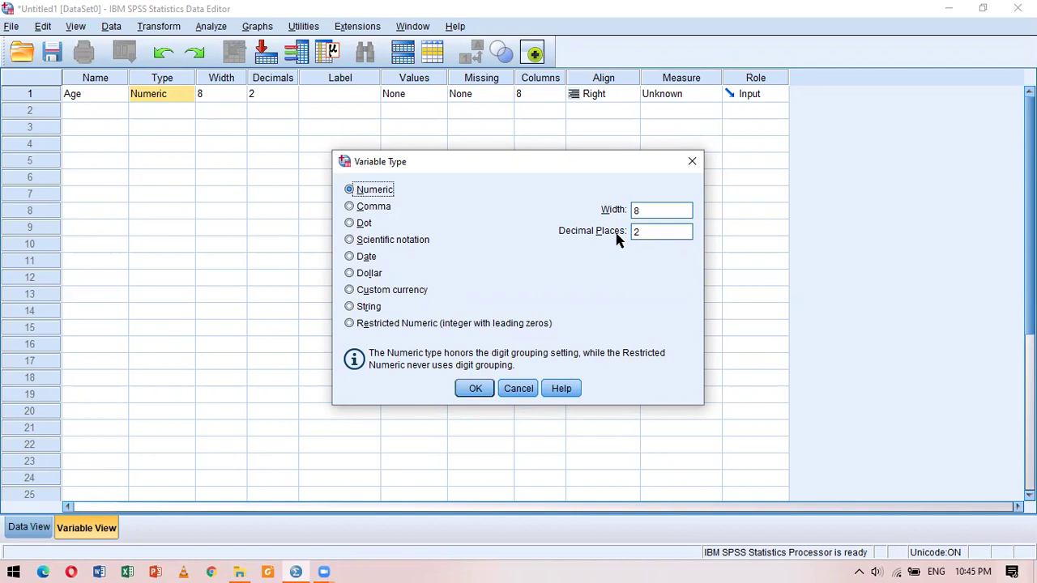
click(639, 212)
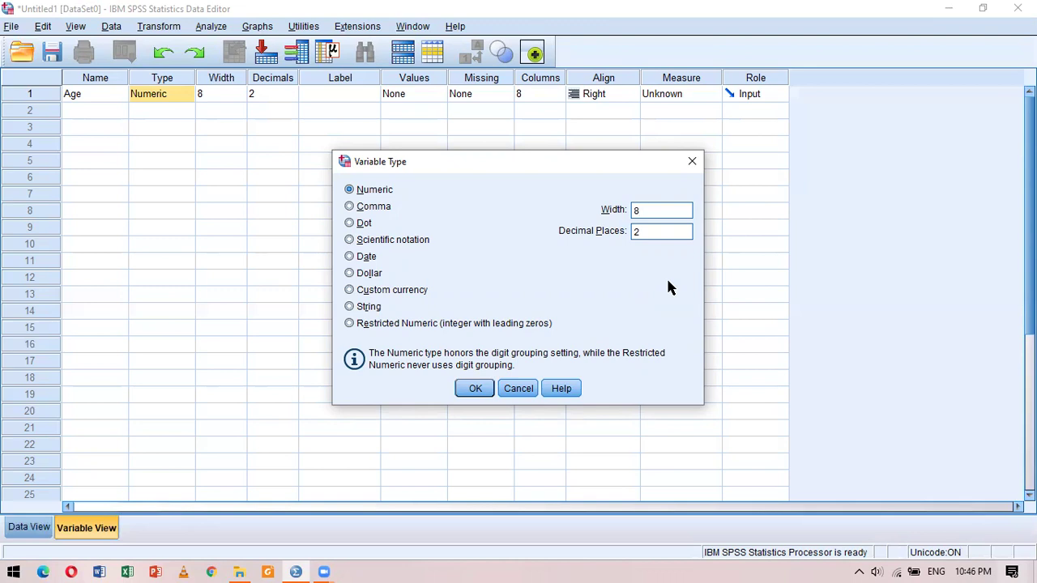
key(BackSpace)
text(2)
click(477, 390)
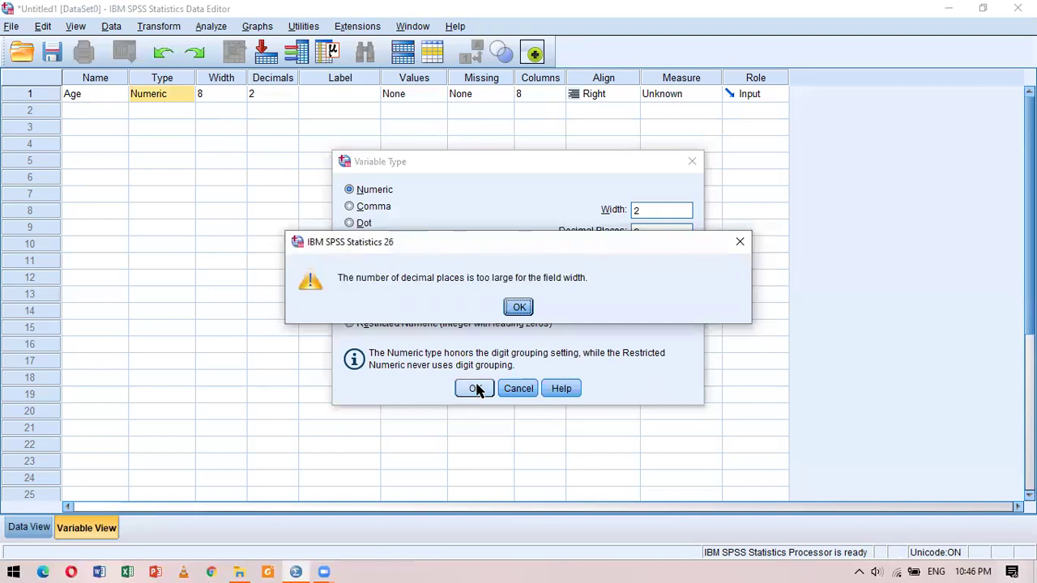
Step: Dismiss the warning, set the decimal places of Age to 1 and apply the variable type settings
click(518, 307)
click(646, 233)
key(BackSpace)
text(1)
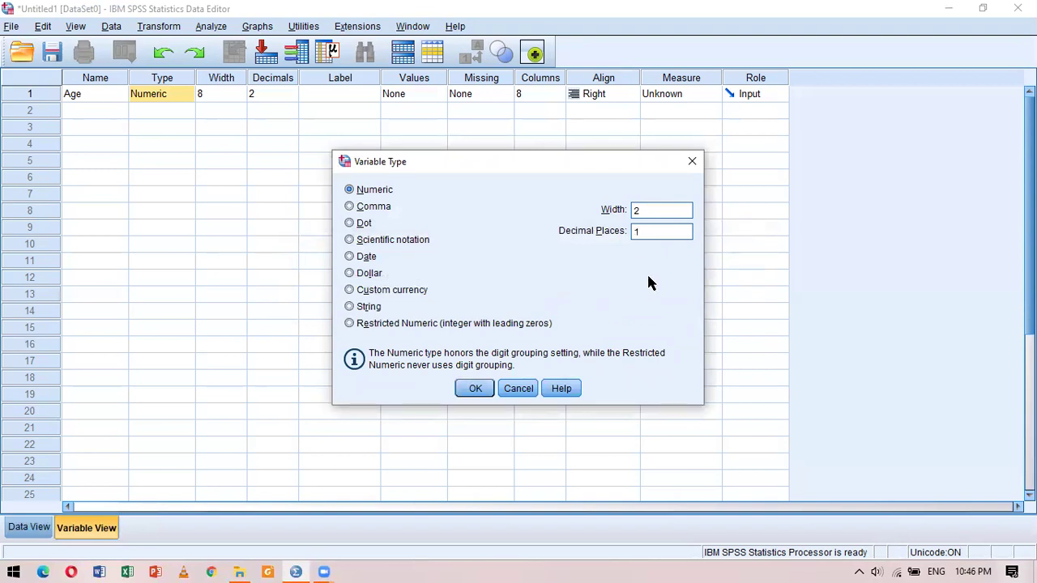
click(470, 389)
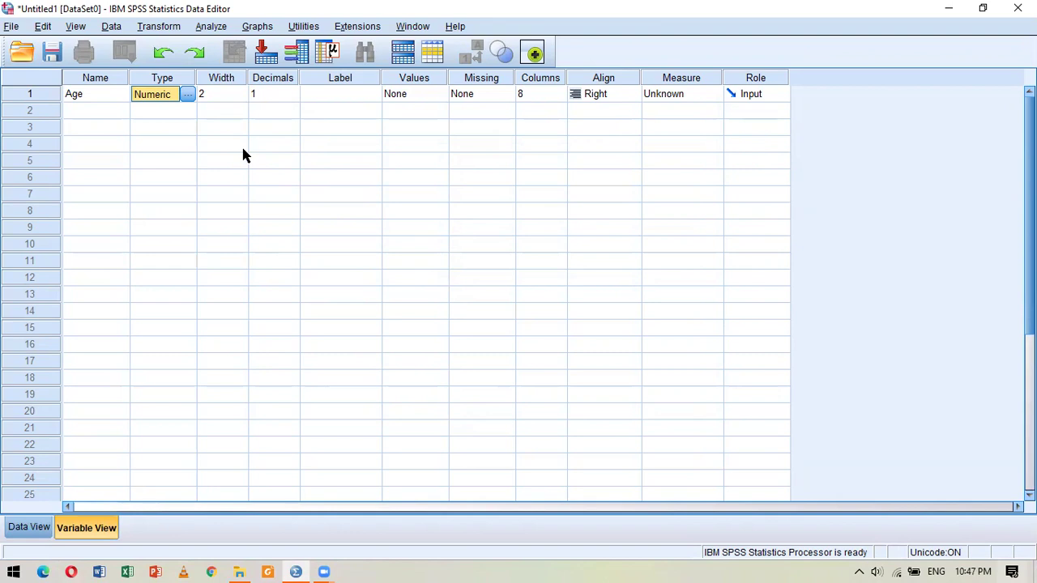
Step: Rename the first variable in lowercase as age
click(104, 96)
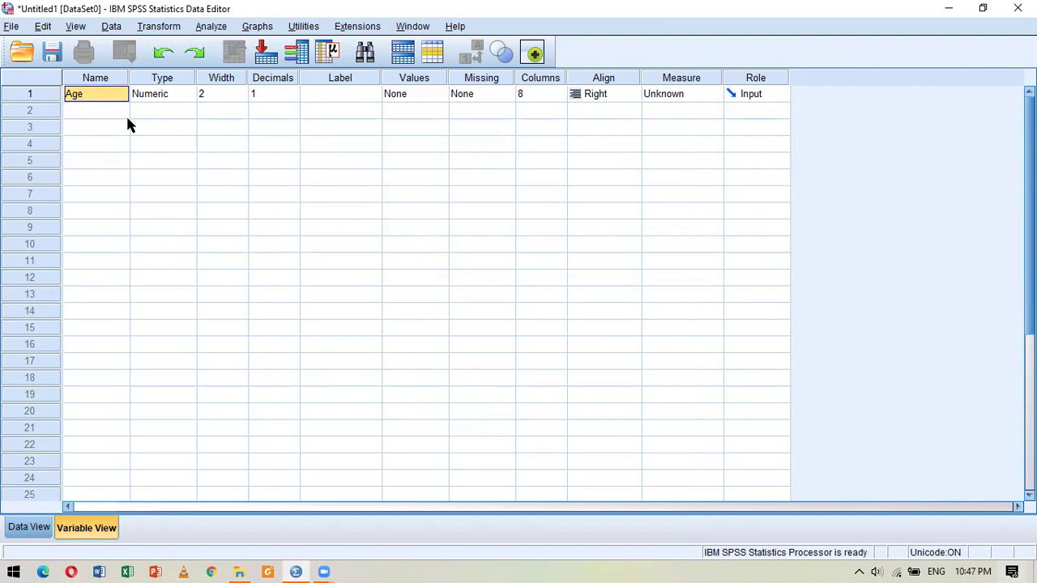
text(age)
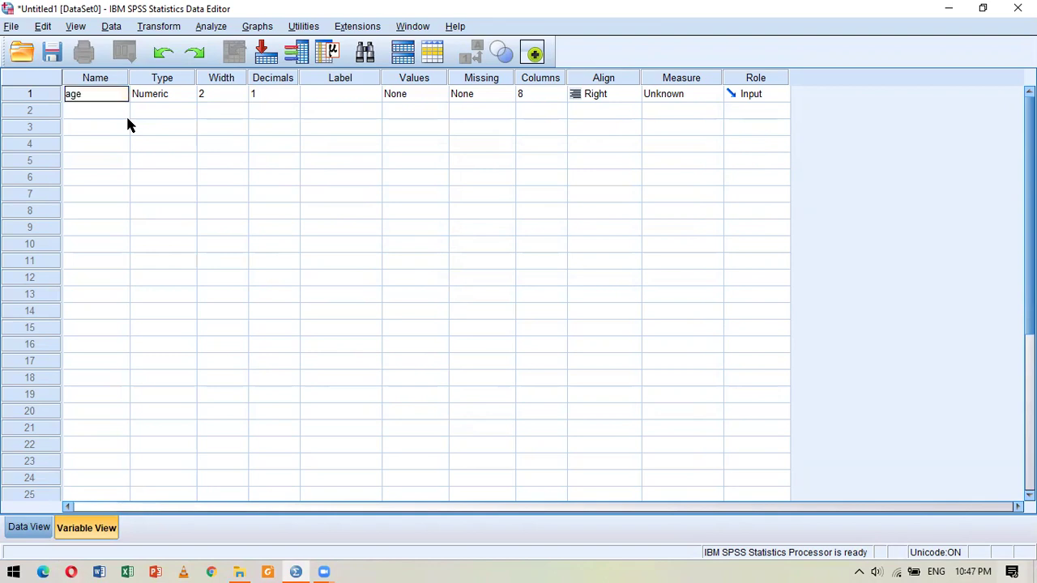
key(Return)
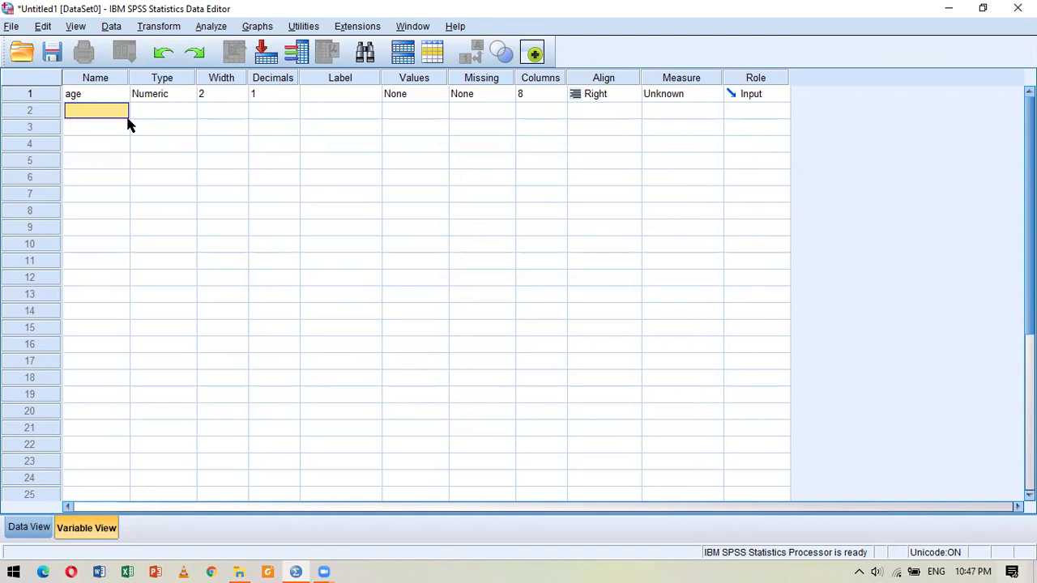
Step: Try to rename the first variable with spaces as "Age of candidate", and dismiss the warning
key(Up)
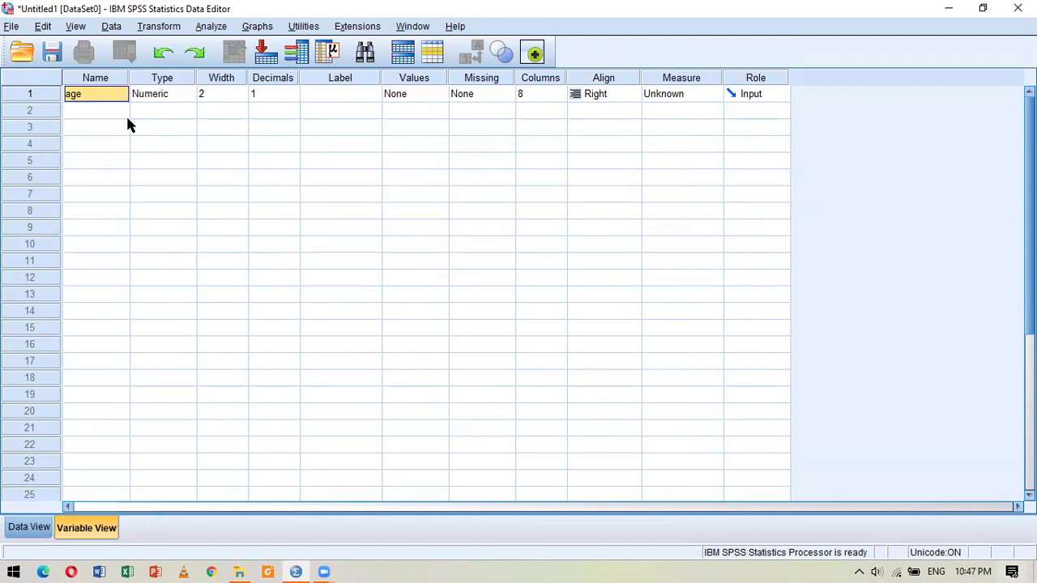
text(Ag)
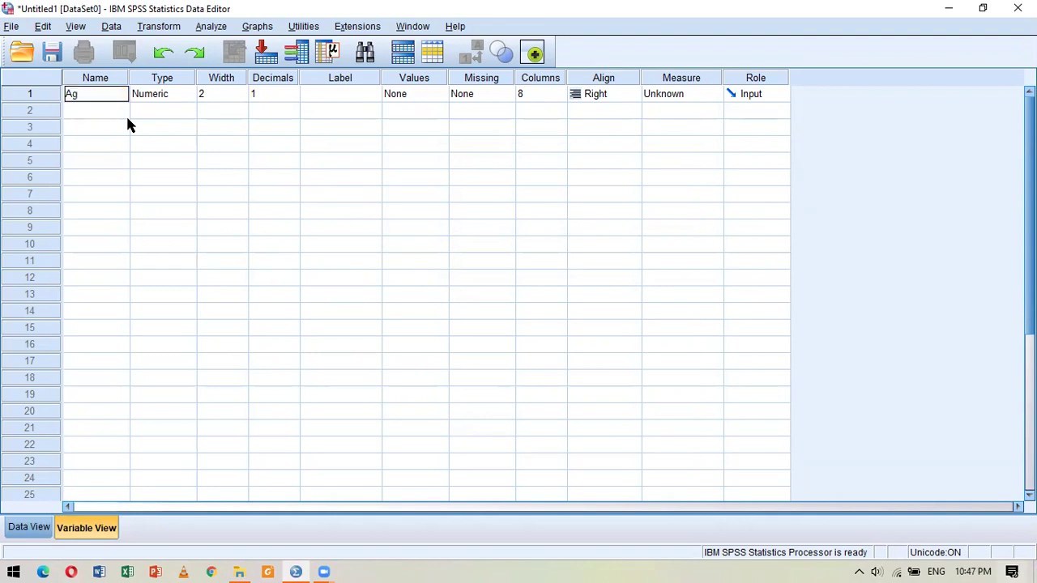
text(e of candidate)
key(Return)
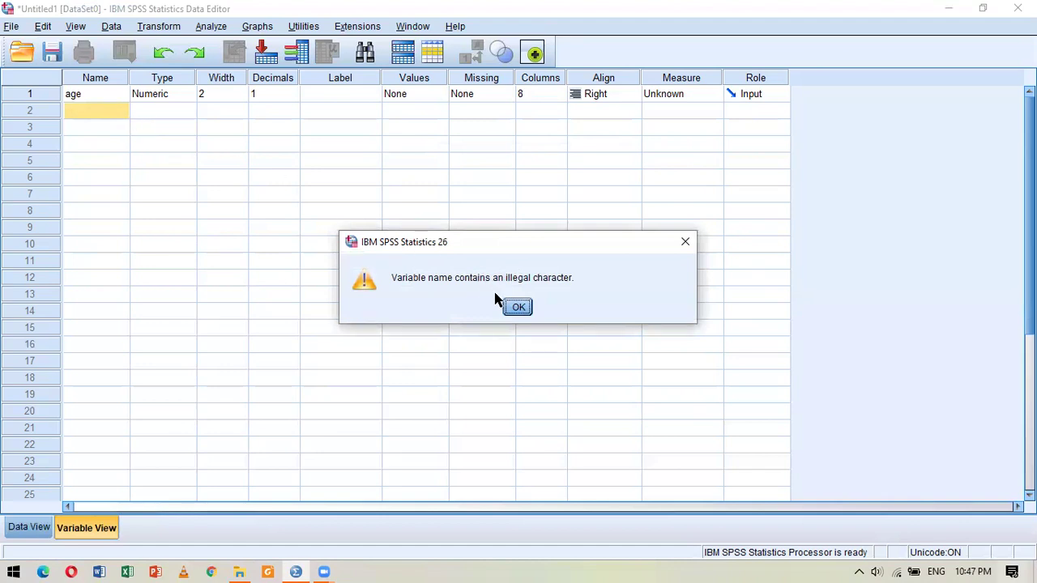
click(517, 307)
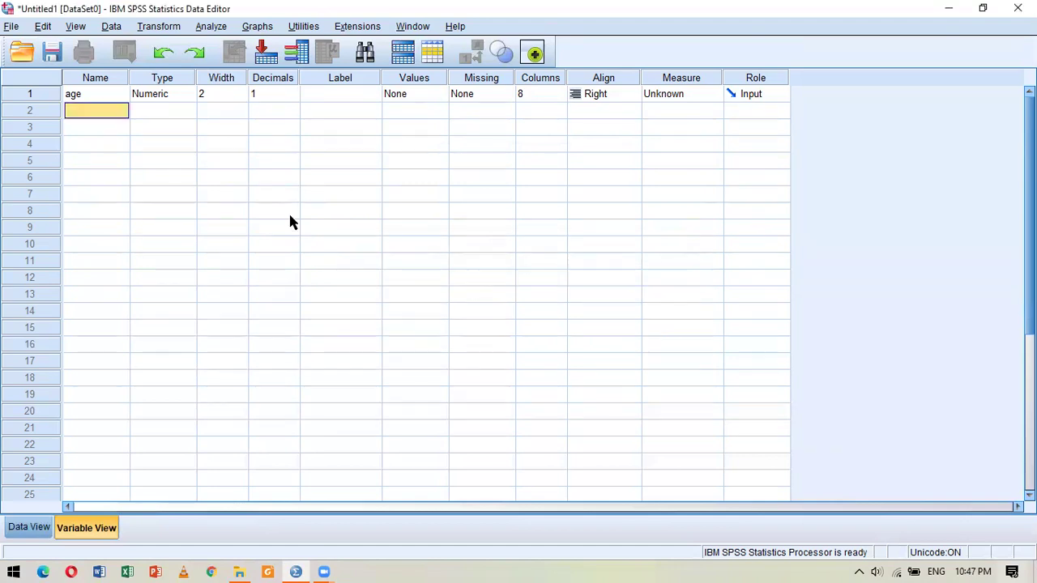
Step: Rename the first variable with an underscore as Age_candidate
click(102, 96)
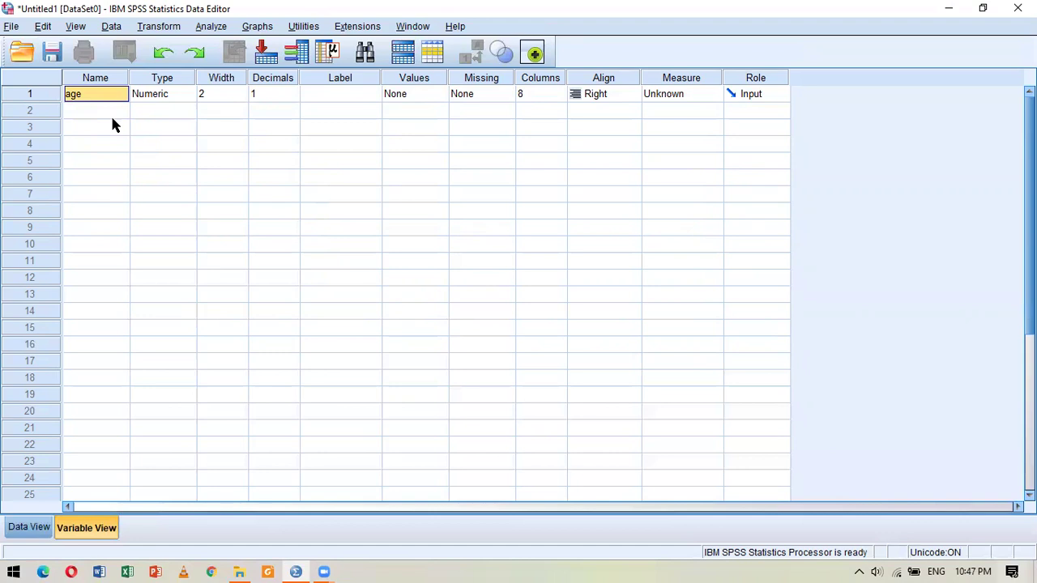
text(Age_ca)
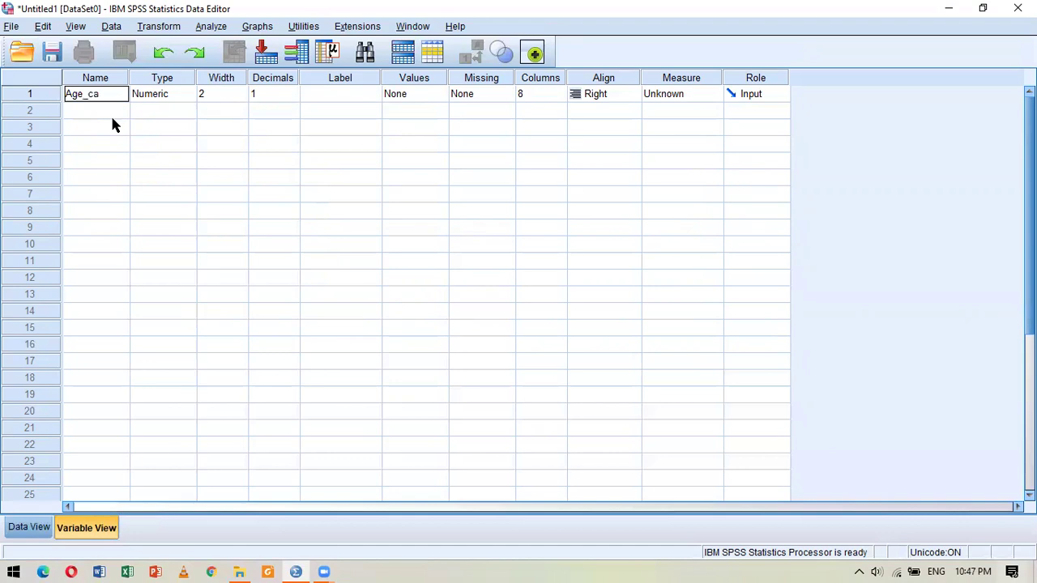
text(ndidate)
key(Return)
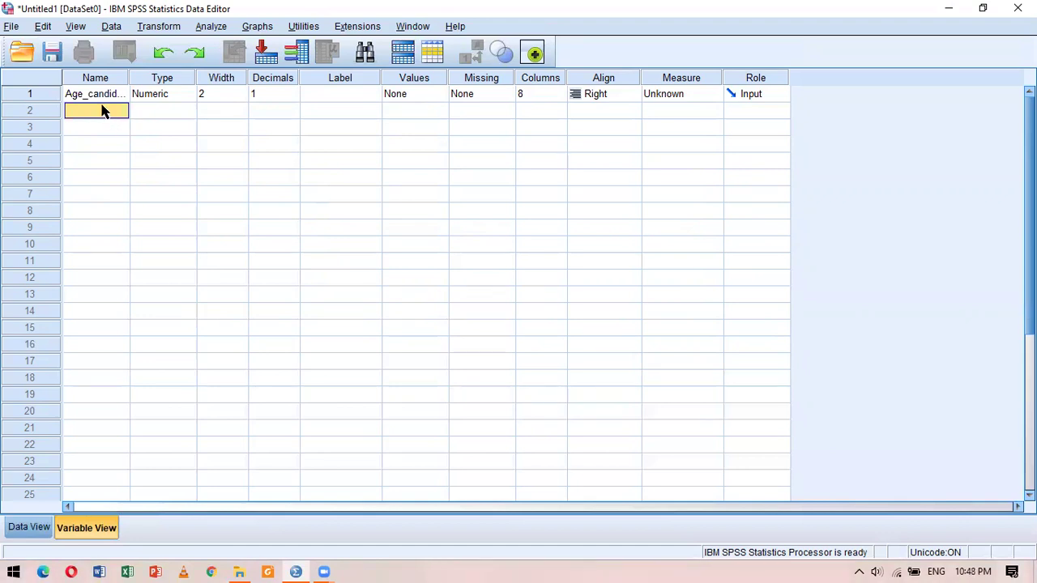
Step: Try to give the first variable a name that starts with the digit 1 followed by A, and dismiss the warning
click(99, 97)
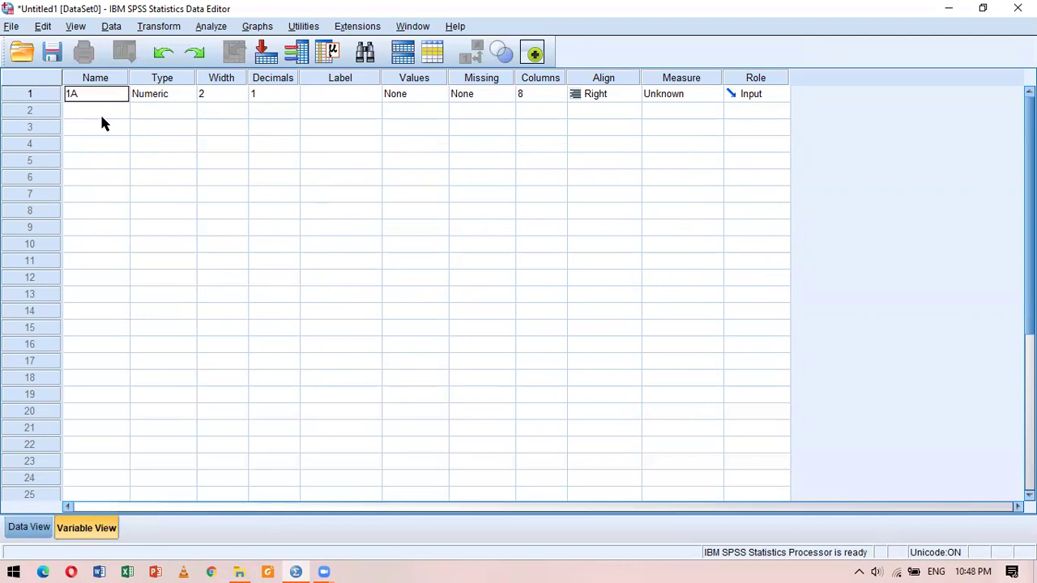
key(Return)
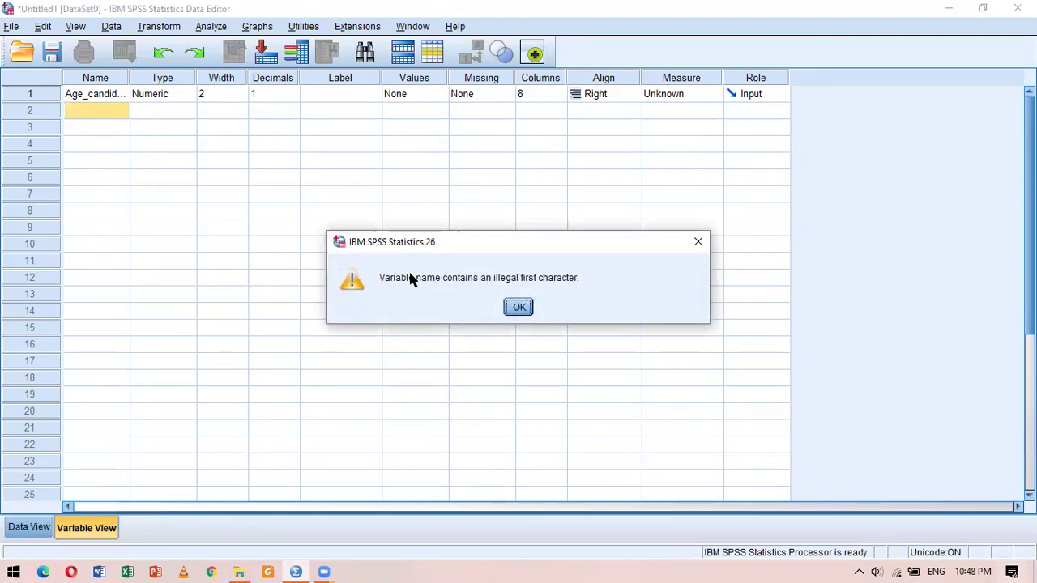
click(511, 313)
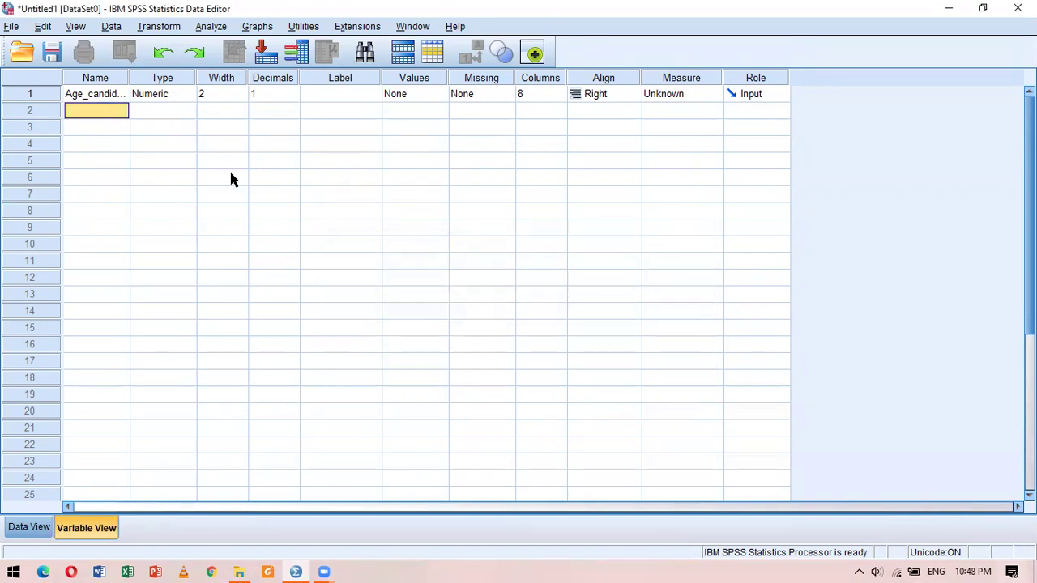
Step: Rename the first variable as Age001, with the digits placed after the letters
key(Up)
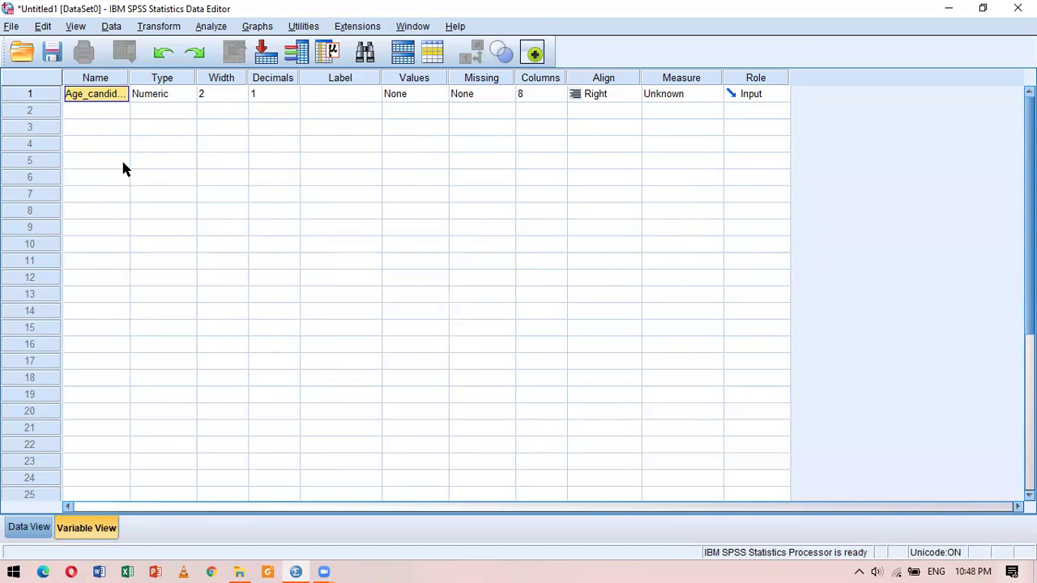
text(Ag)
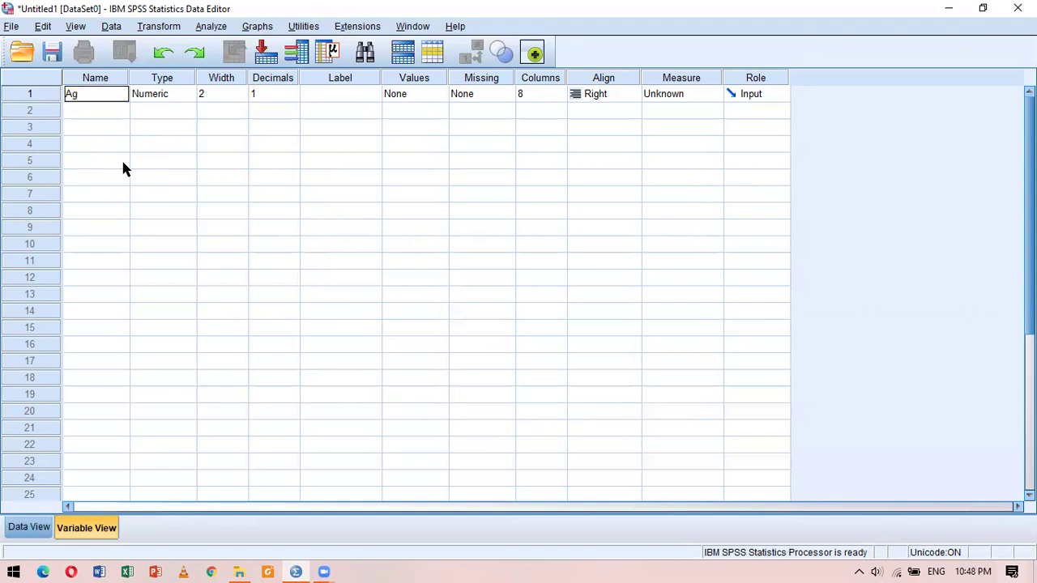
text(e001)
key(Return)
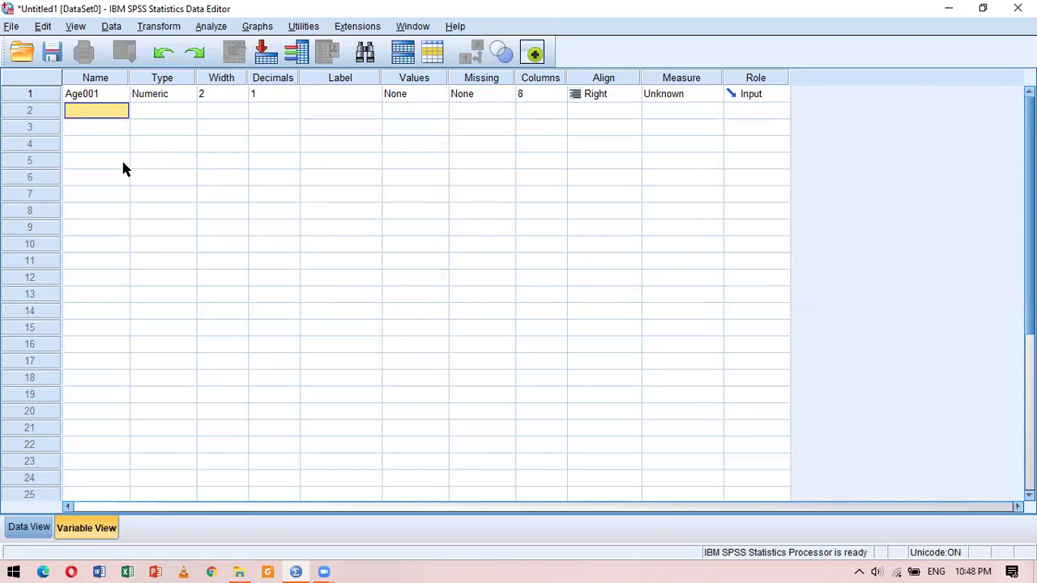
Step: Try to rename the first variable as $Age, with a leading dollar sign, and dismiss the warning
key(Up)
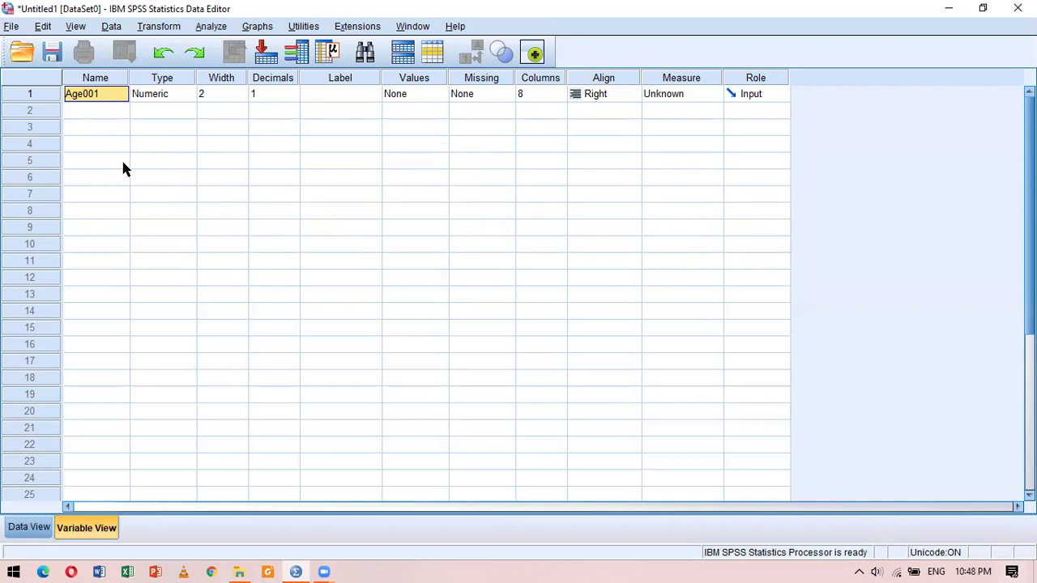
text(S)
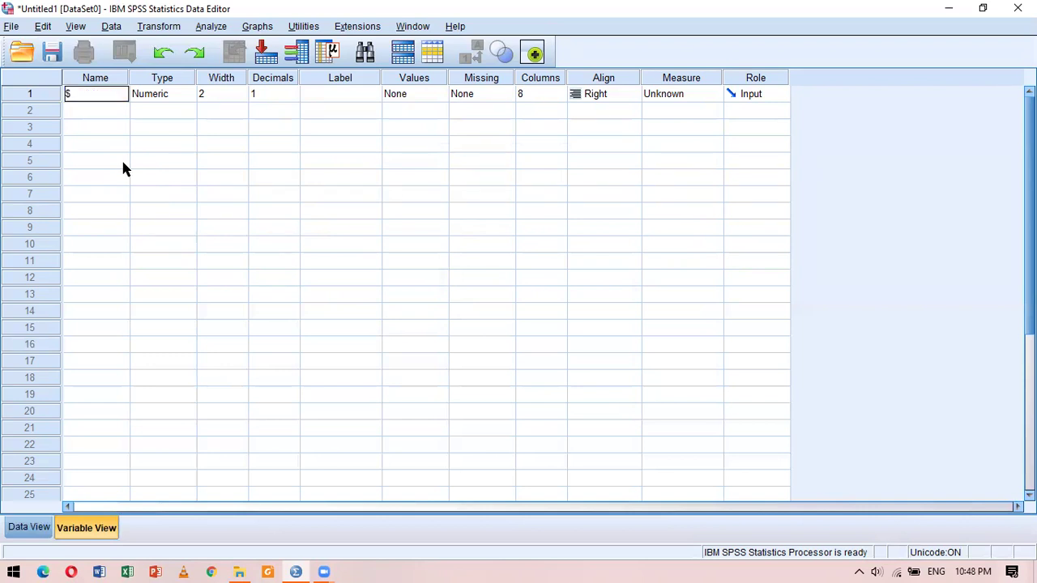
text(Age)
key(Return)
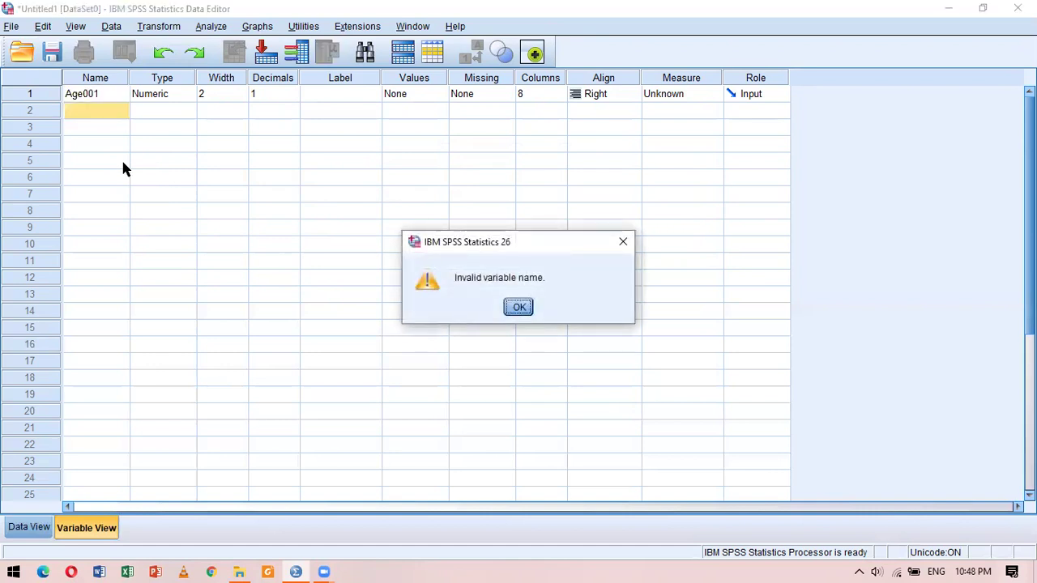
click(518, 307)
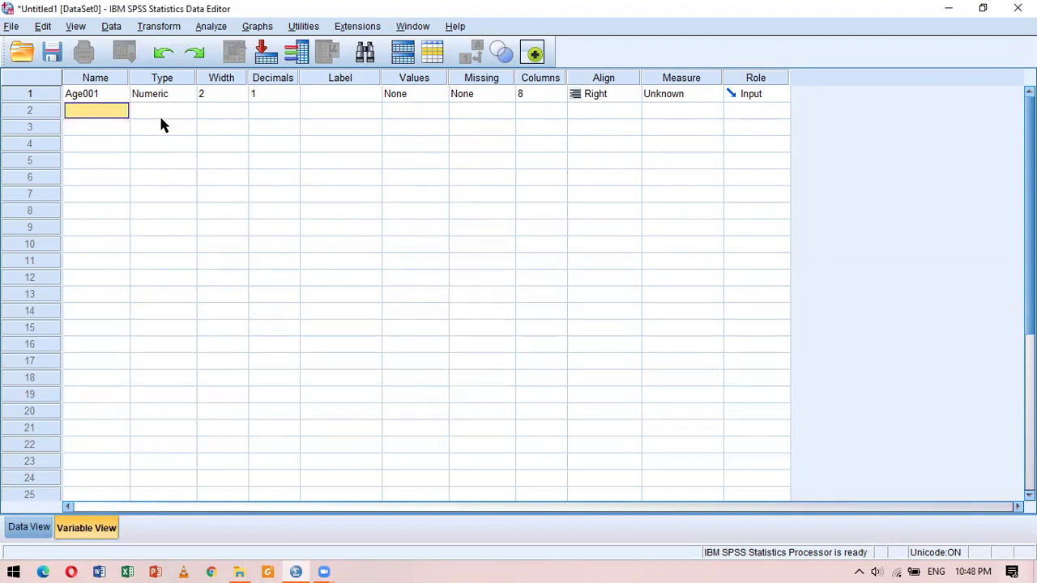
Step: Rename the first variable as Age$of$candidate, using dollar signs between the words, and select its name cell again
click(111, 95)
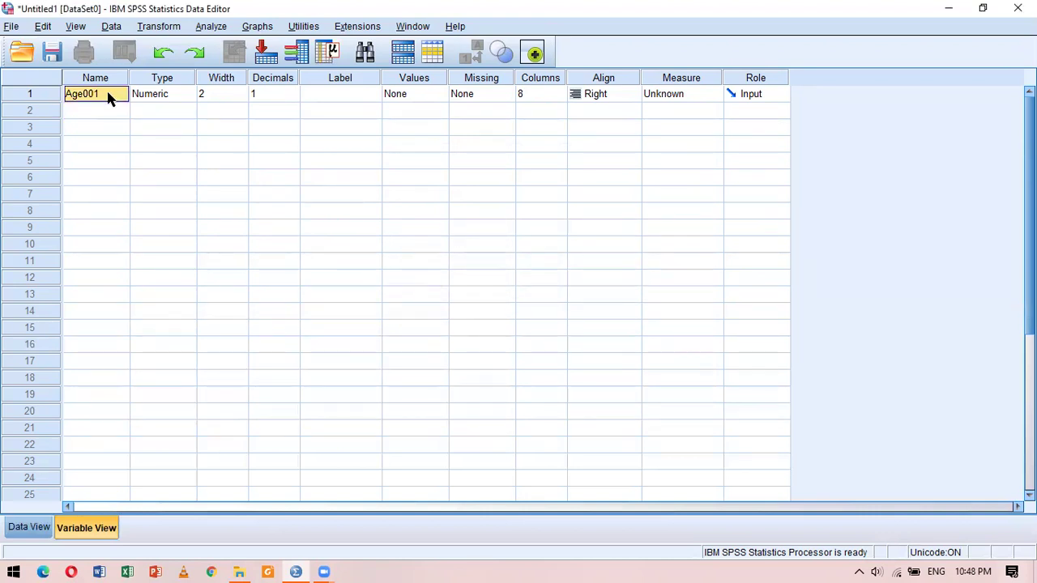
text(A)
text(ge)
text($o)
text(f$)
key(BackSpace)
text($candidate)
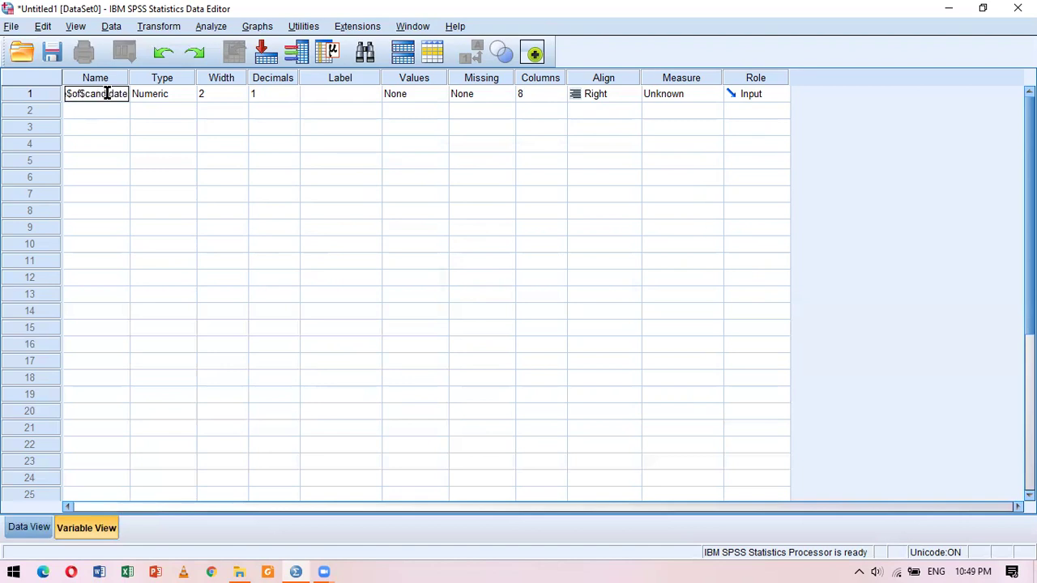
key(Return)
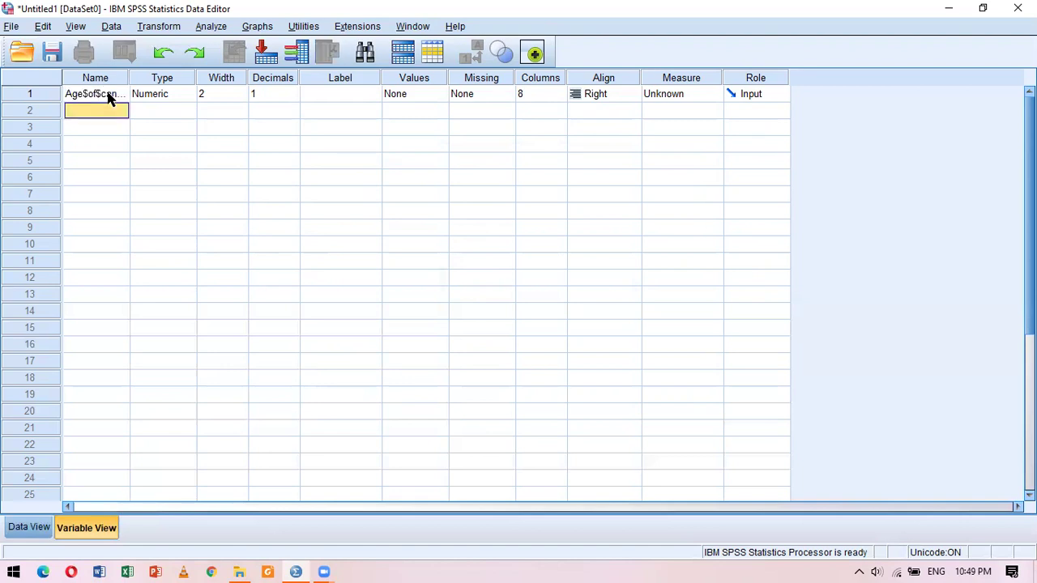
click(110, 95)
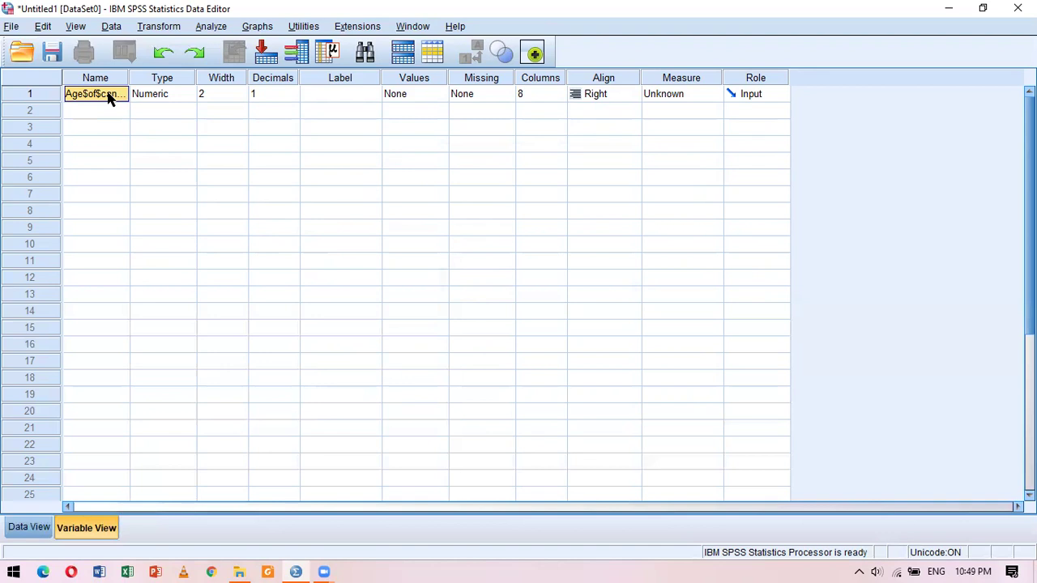
Step: Rename the first variable as Age
click(315, 97)
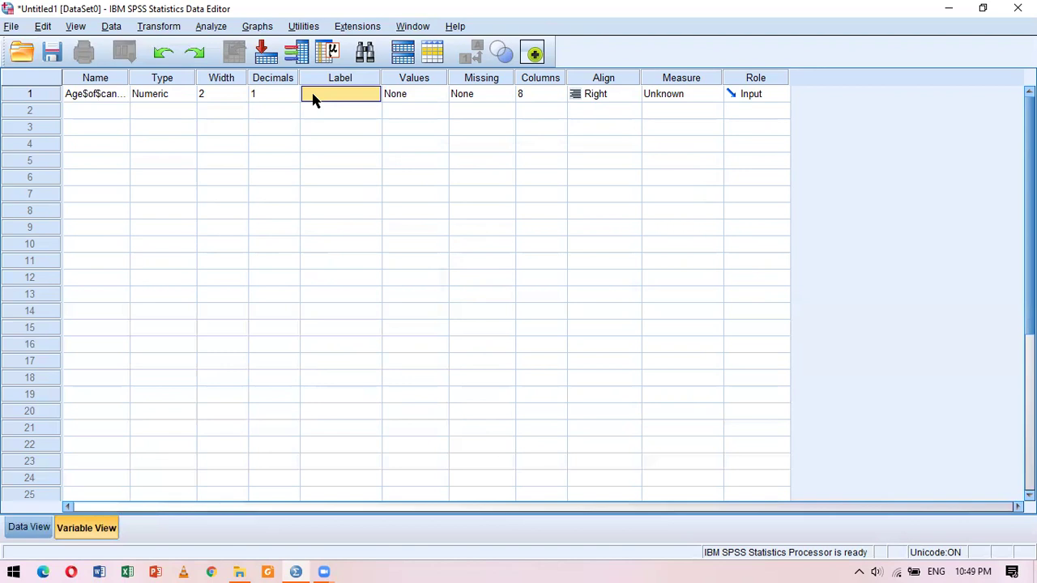
click(103, 97)
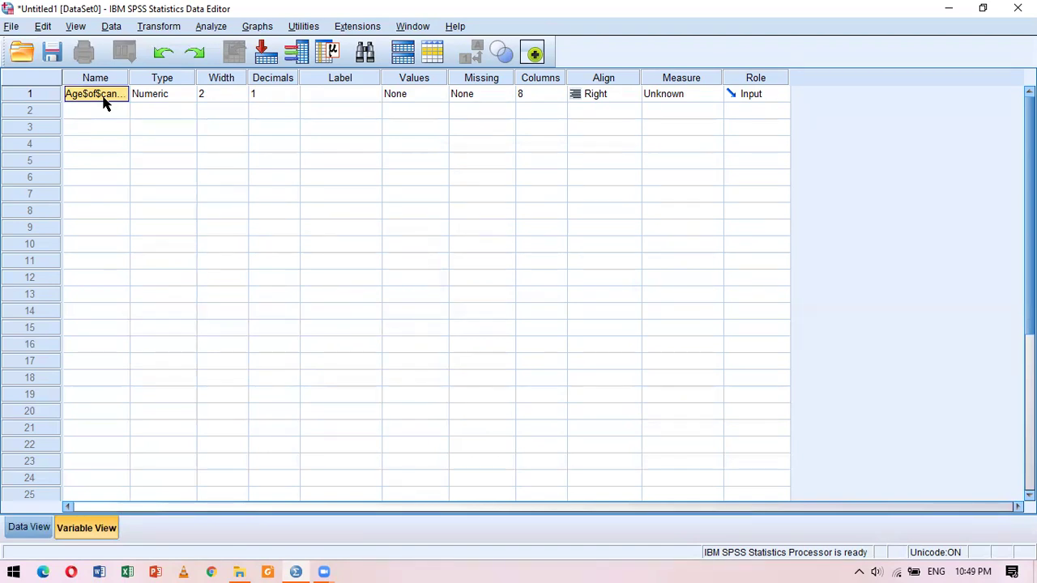
text(Age)
key(Return)
Step: Give the Age variable the label "Age of the candidate" and widen the Label column to fit the full text
key(Up)
key(Right)
key(Right)
key(Right)
key(Right)
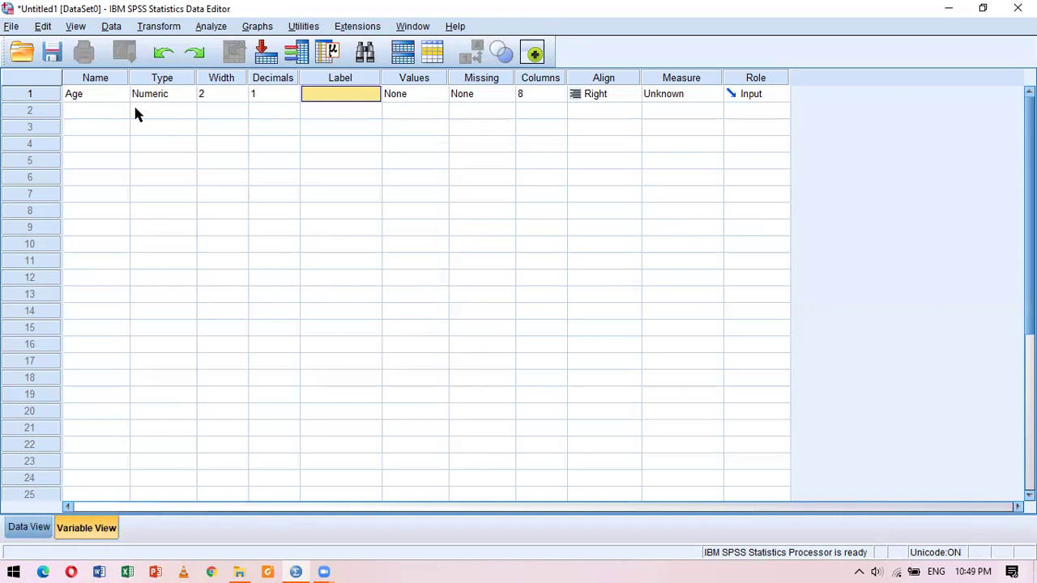
text(Age of t)
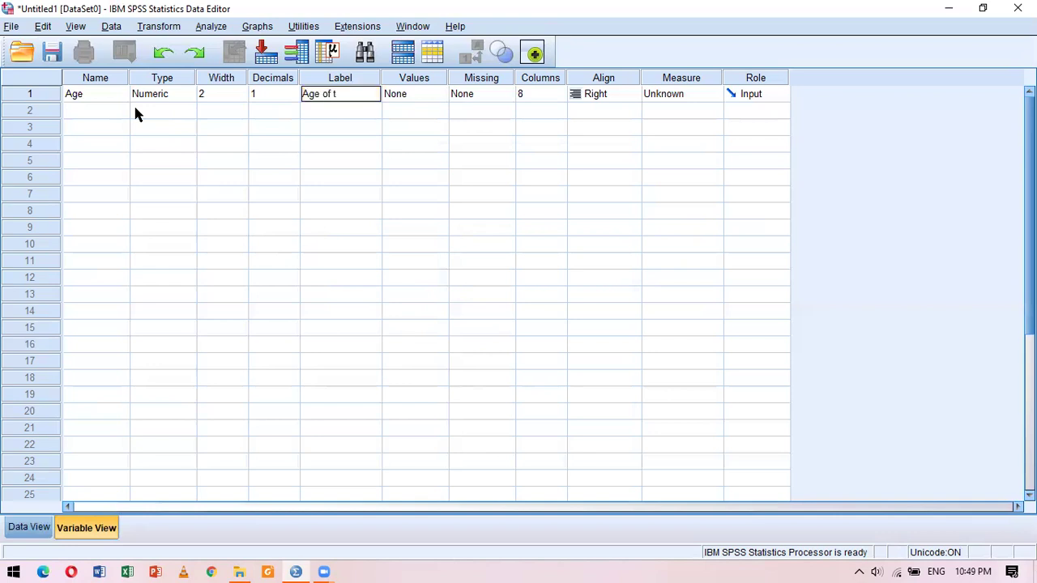
text(he candidate)
key(Return)
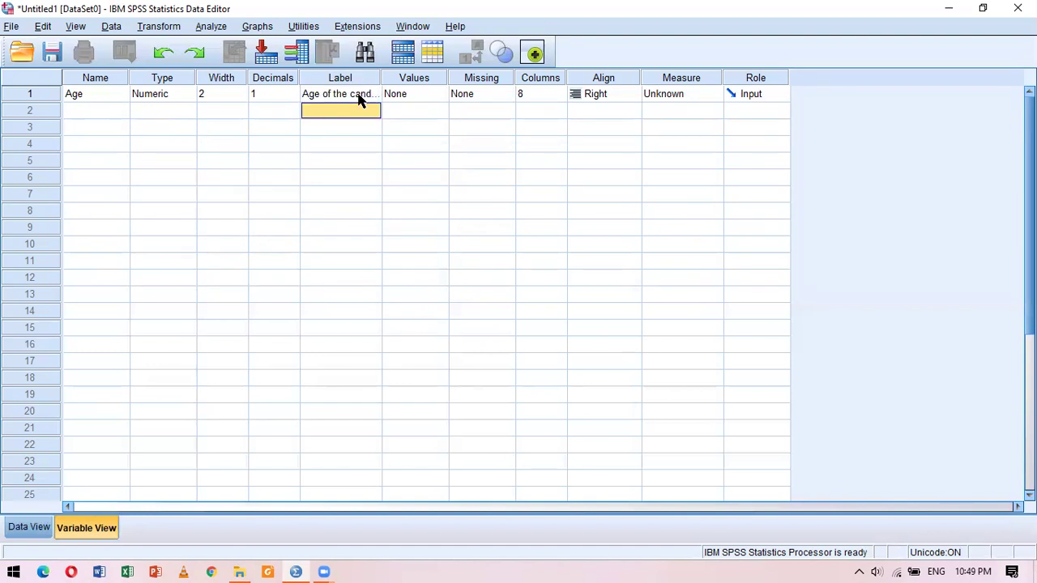
drag(381, 81, 445, 88)
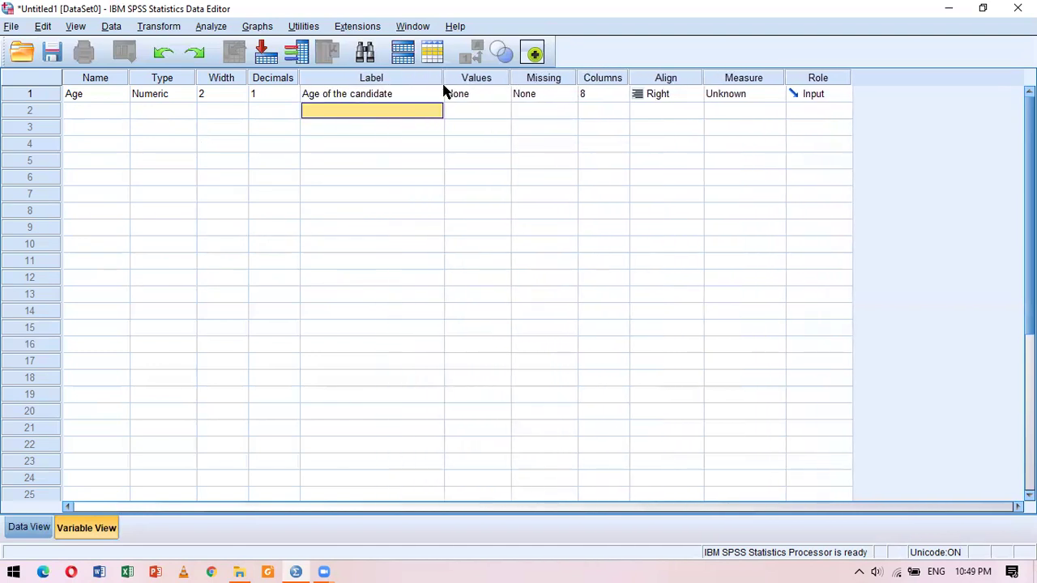
Step: Add three variables below Age, named Gender, IQ_Score and Performance
click(99, 98)
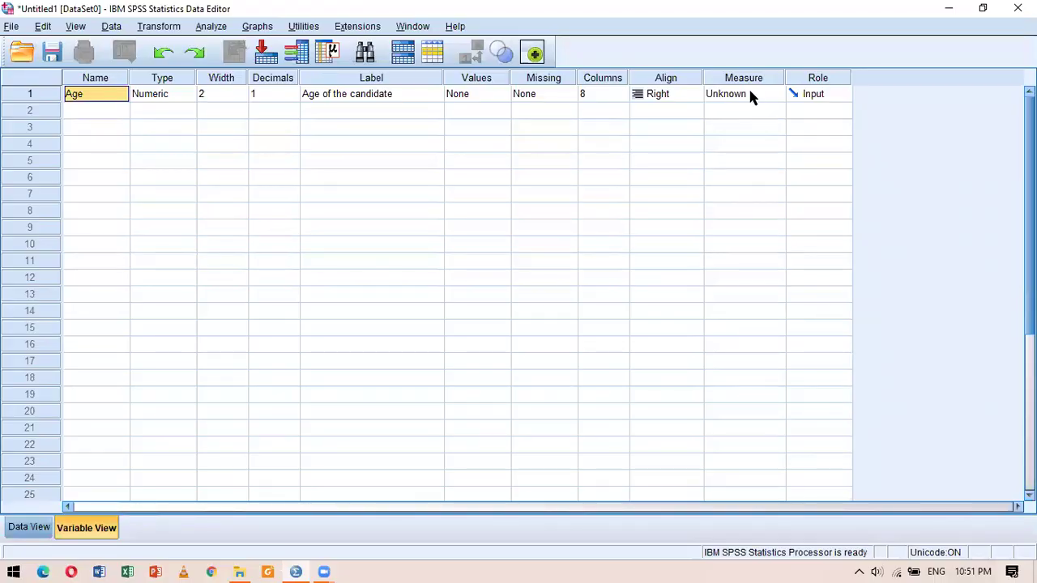
key(Down)
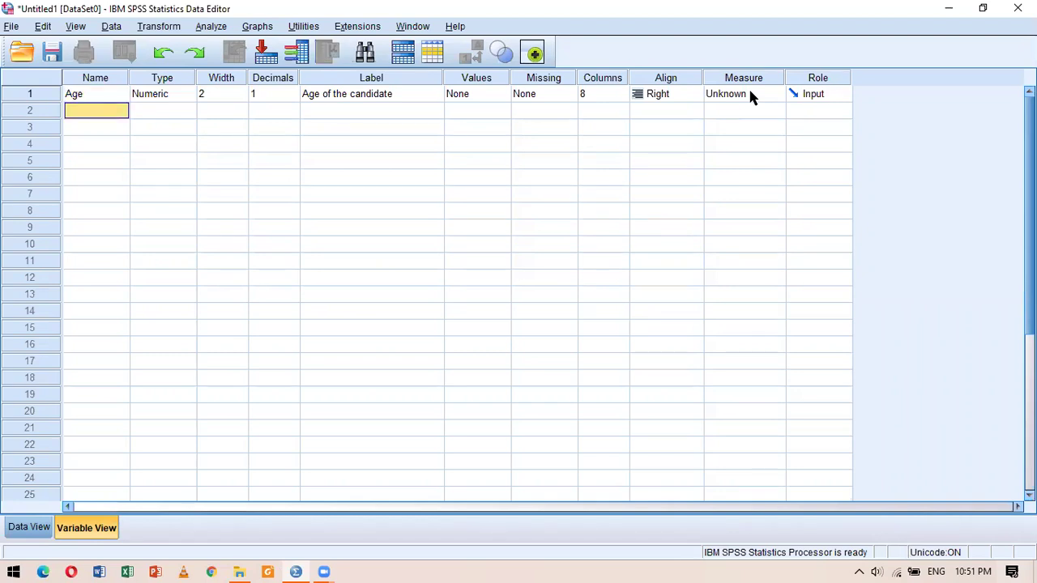
text(Gender)
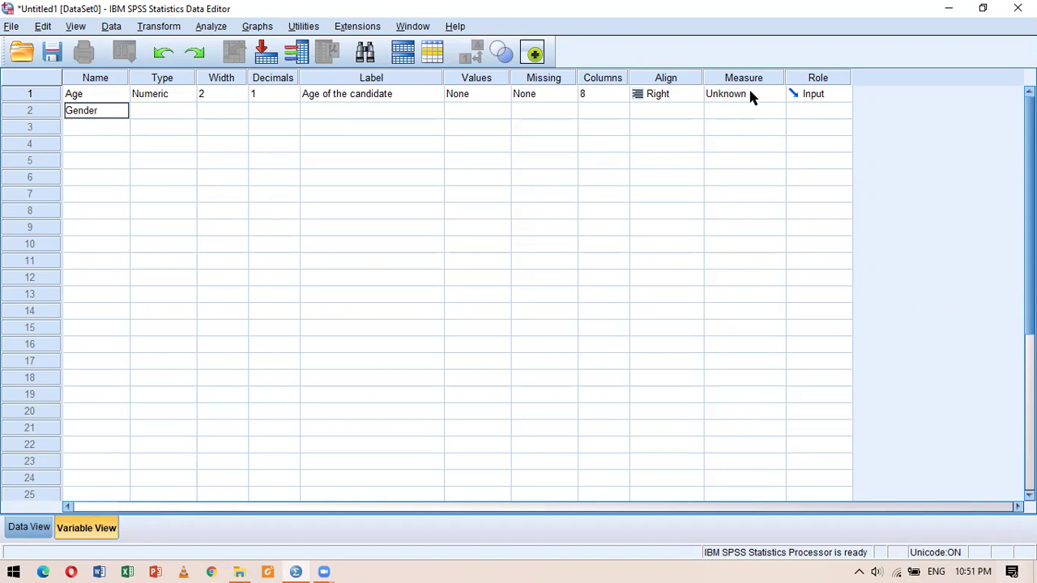
key(Return)
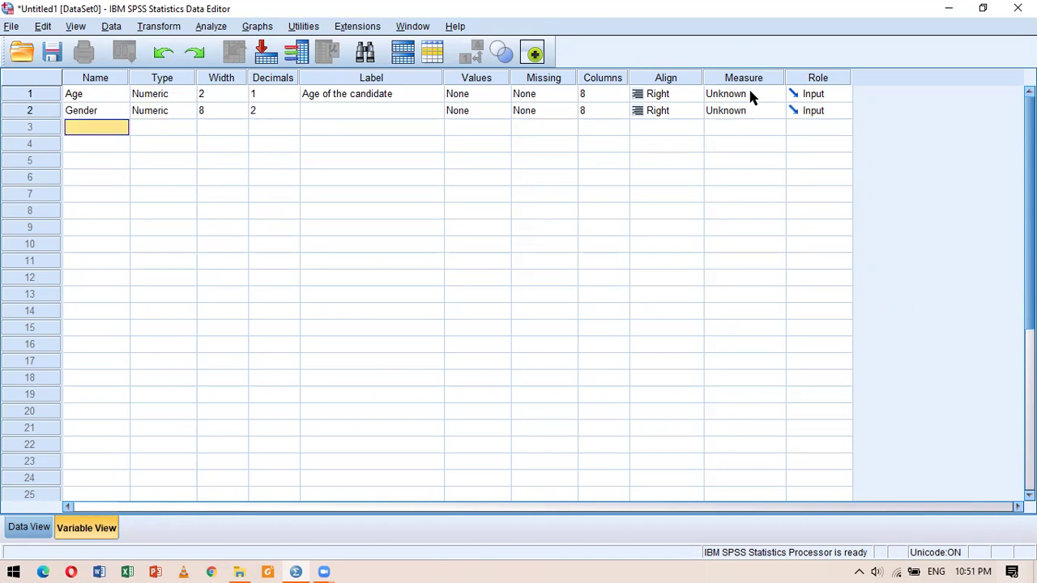
text(IQ_Score)
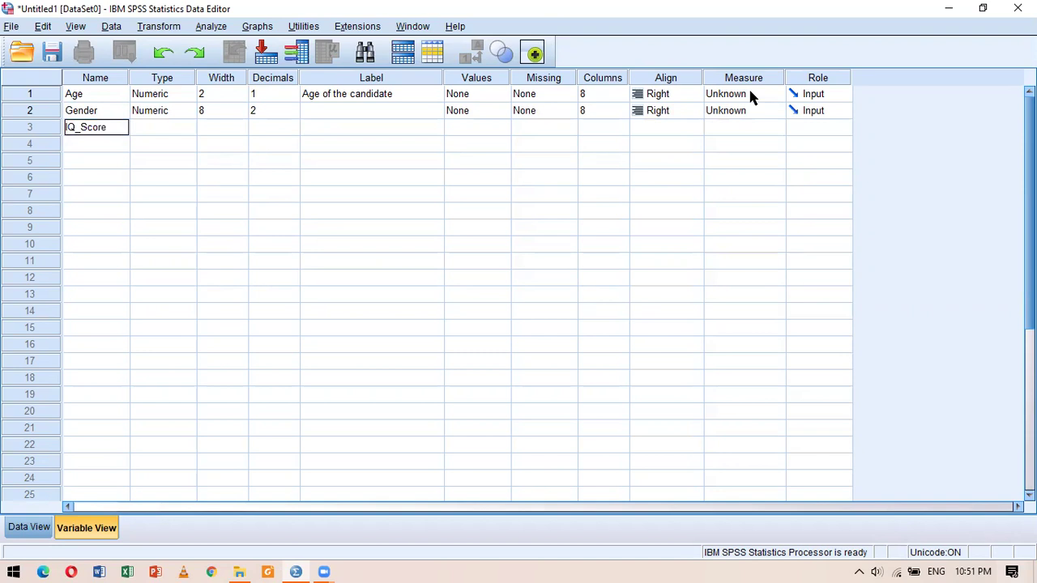
key(Return)
text(Performance)
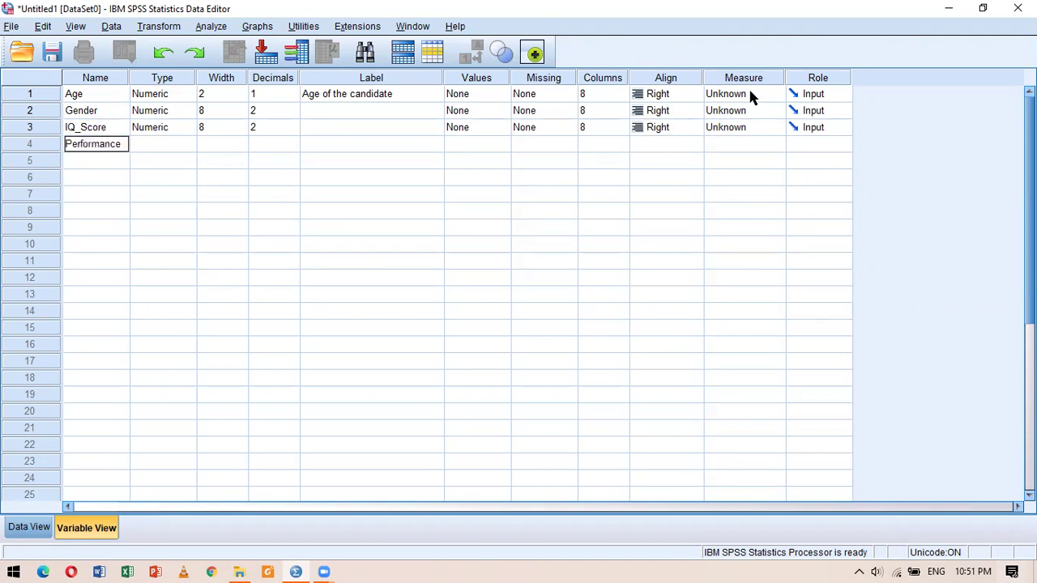
key(Return)
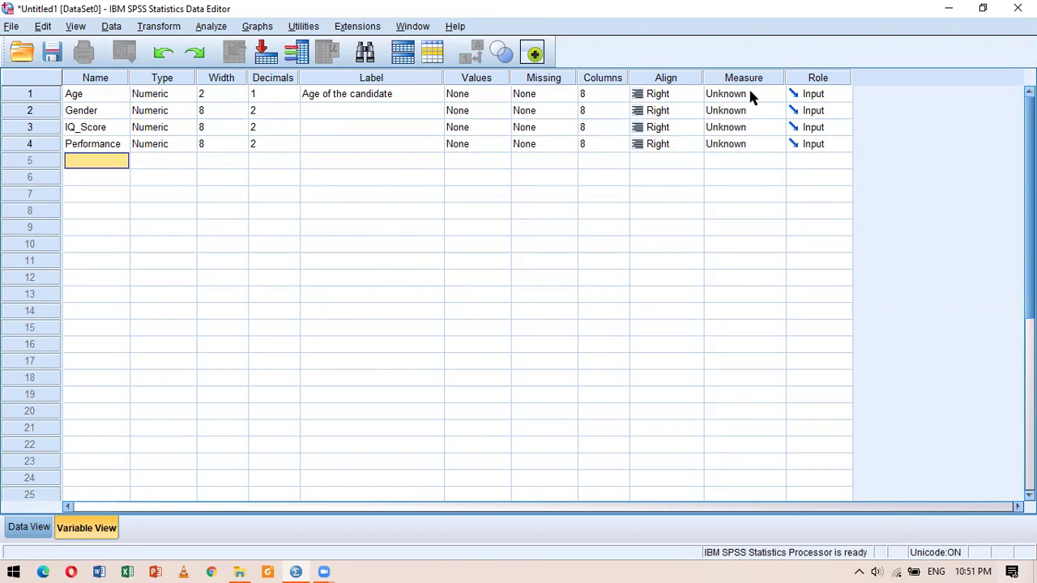
Step: Show the data sheet and examine the column headings of the defined variables
click(38, 530)
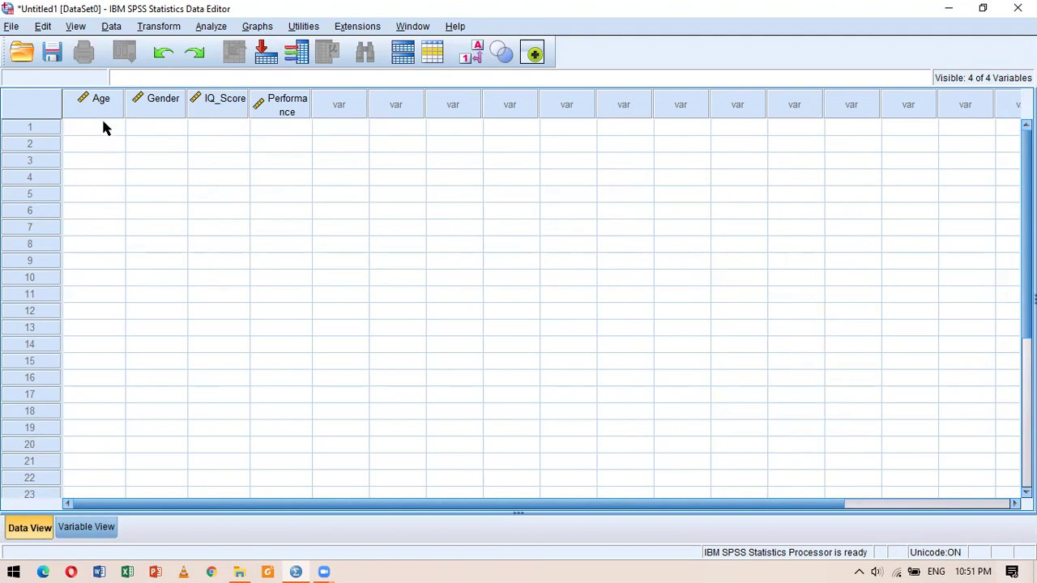
mouse_move(100, 116)
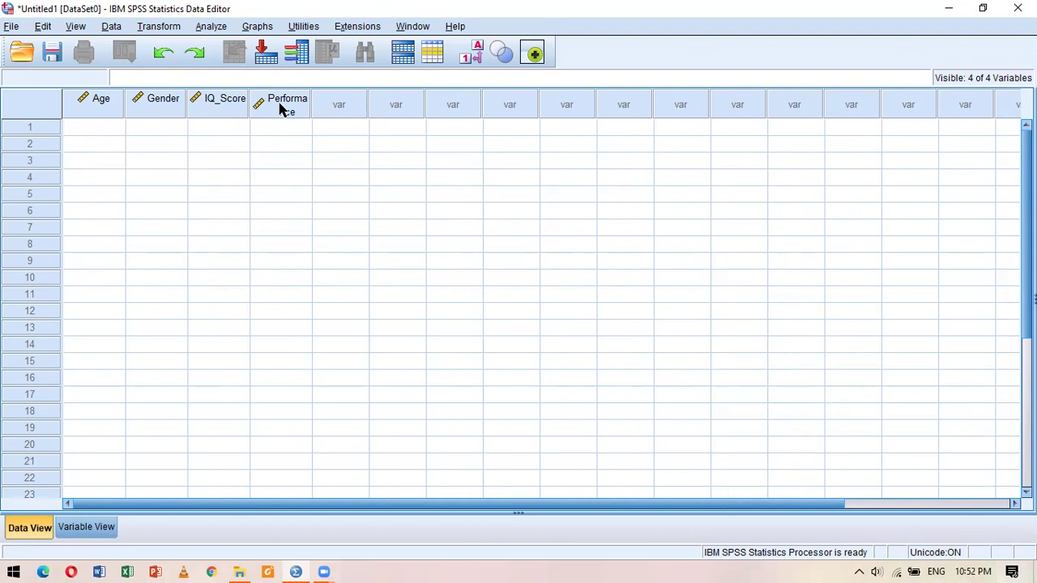
mouse_move(270, 114)
mouse_move(146, 113)
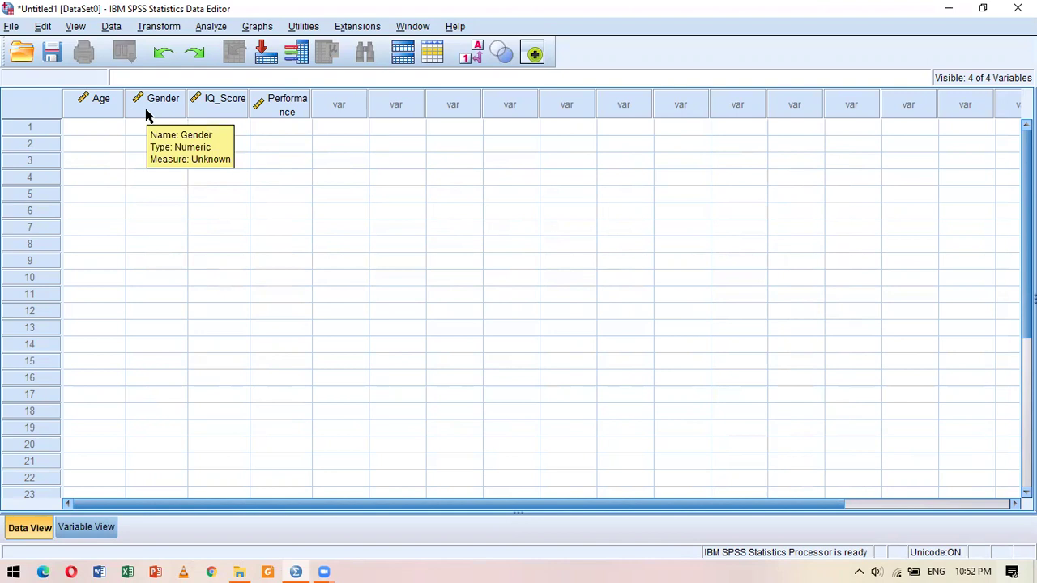
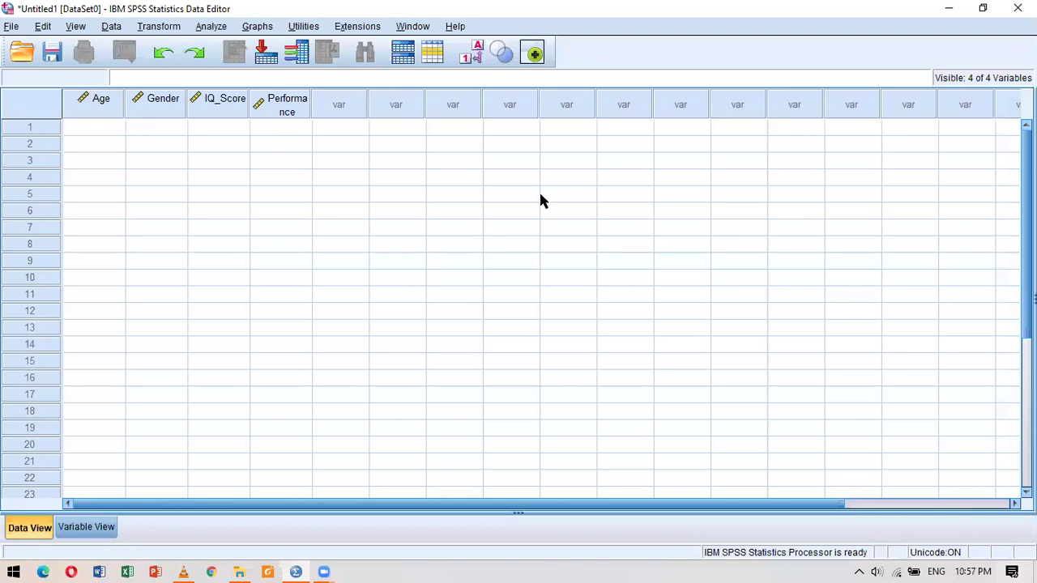
Step: Return to the variable definitions and add two variables named City and Income below Performance
click(77, 530)
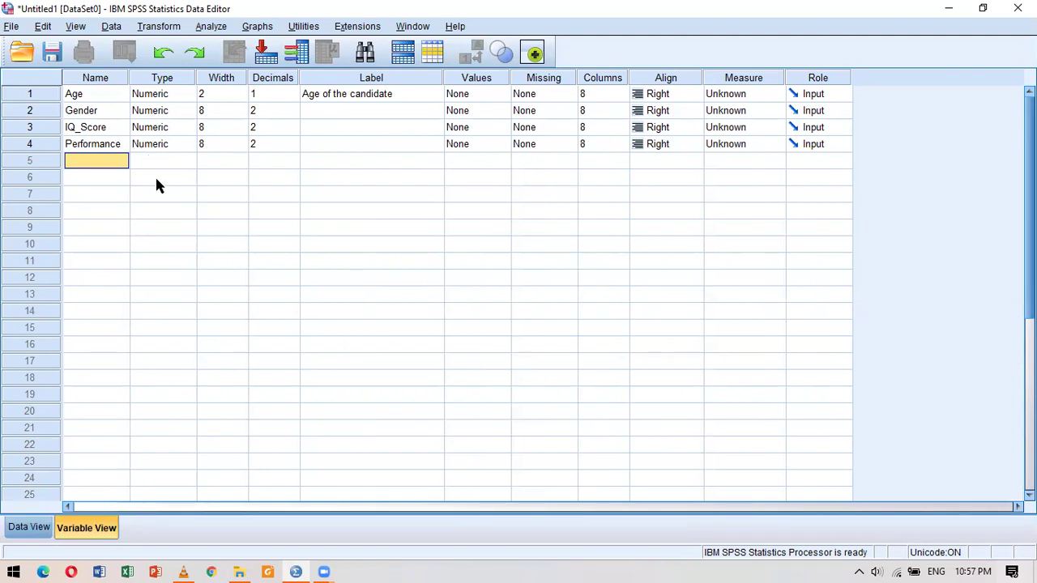
text(City)
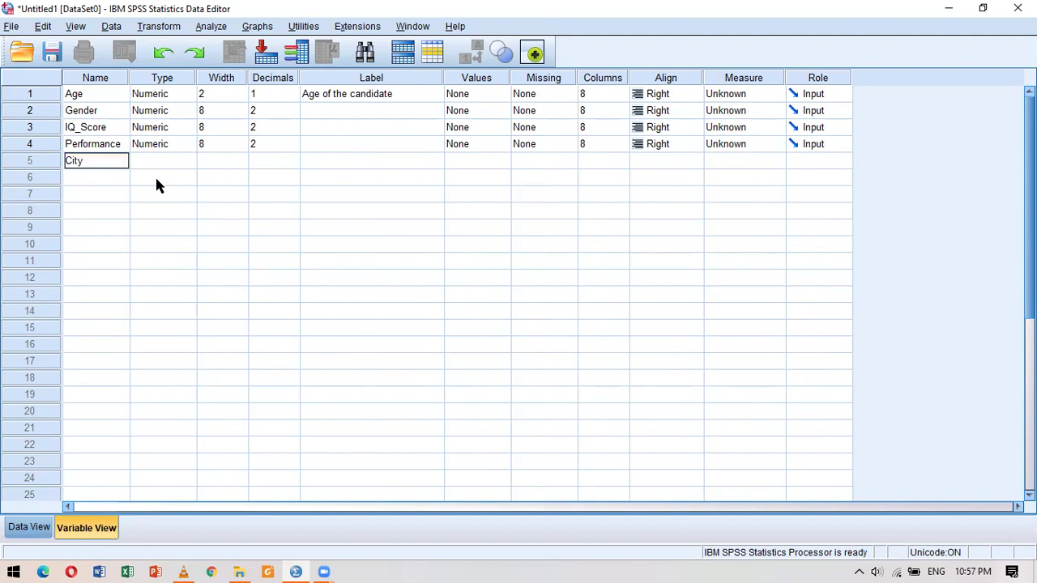
key(Return)
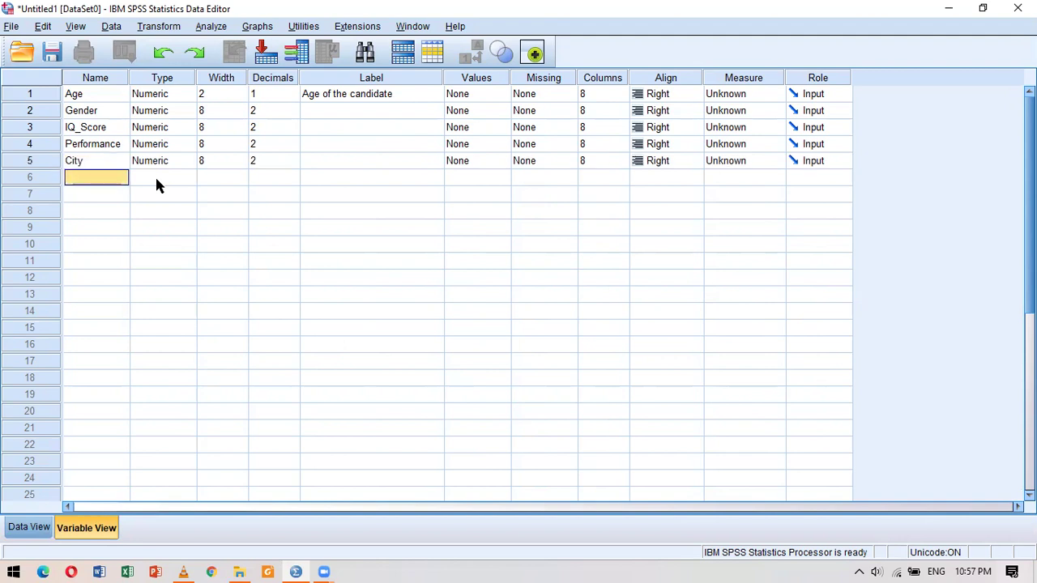
text(Income)
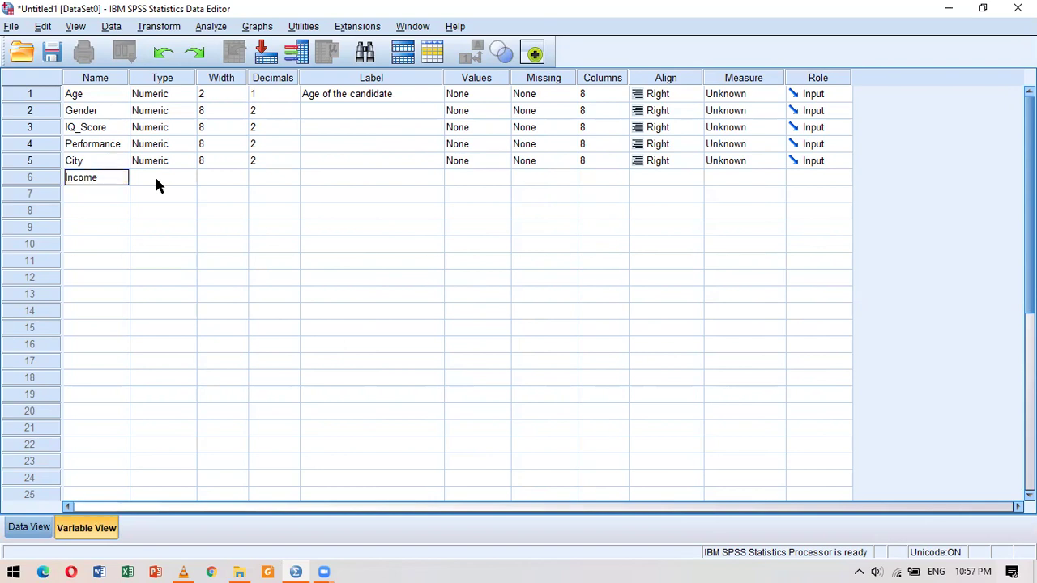
key(Return)
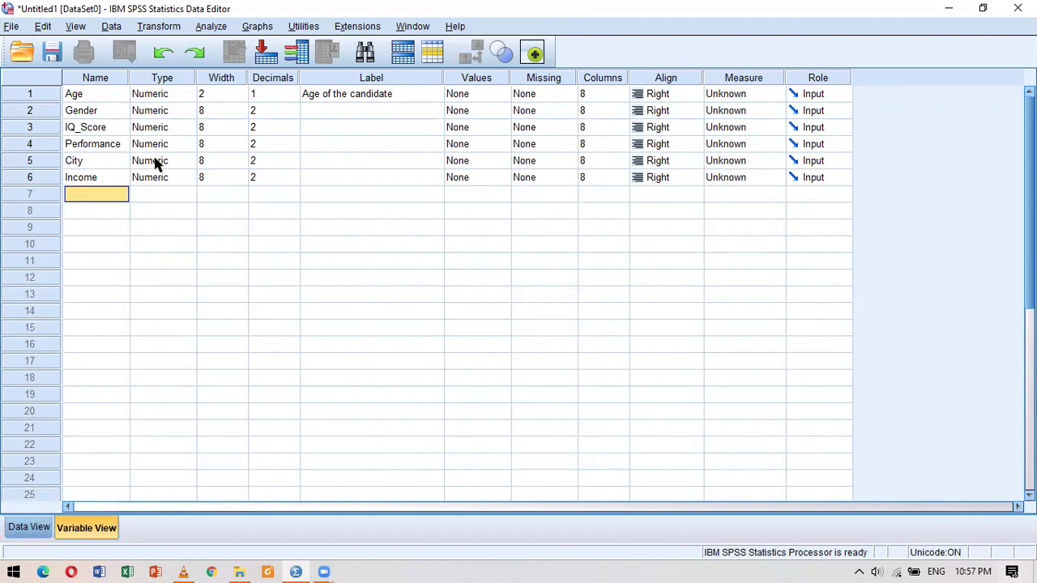
Step: Change the City variable's type to String with 8 characters
double_click(184, 160)
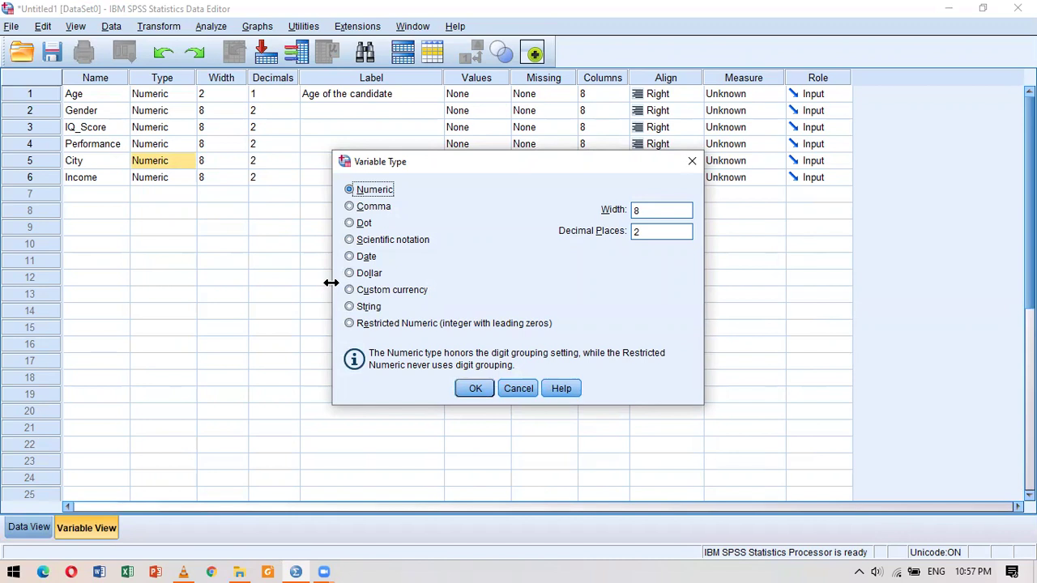
click(349, 307)
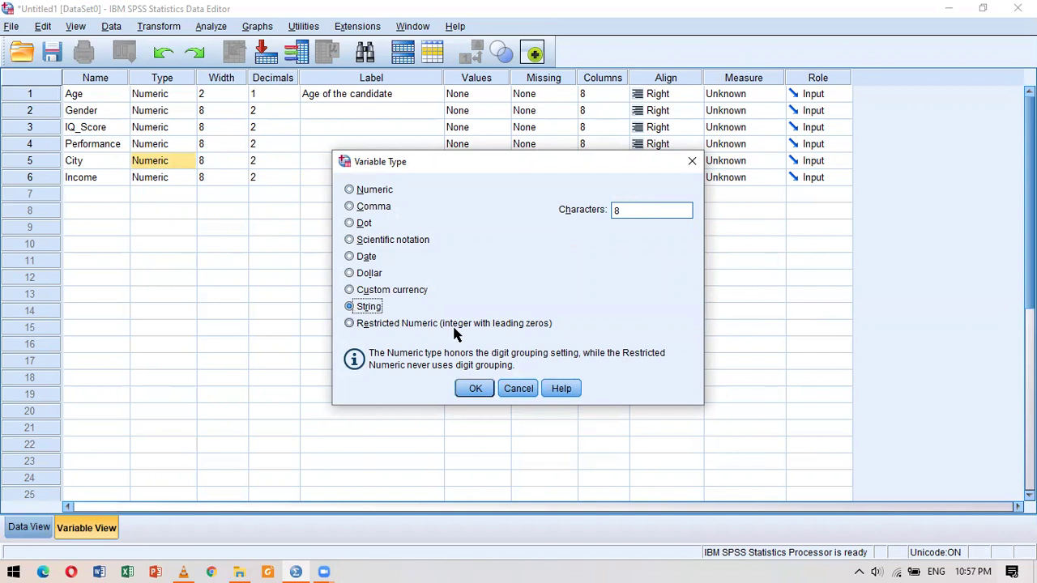
click(475, 391)
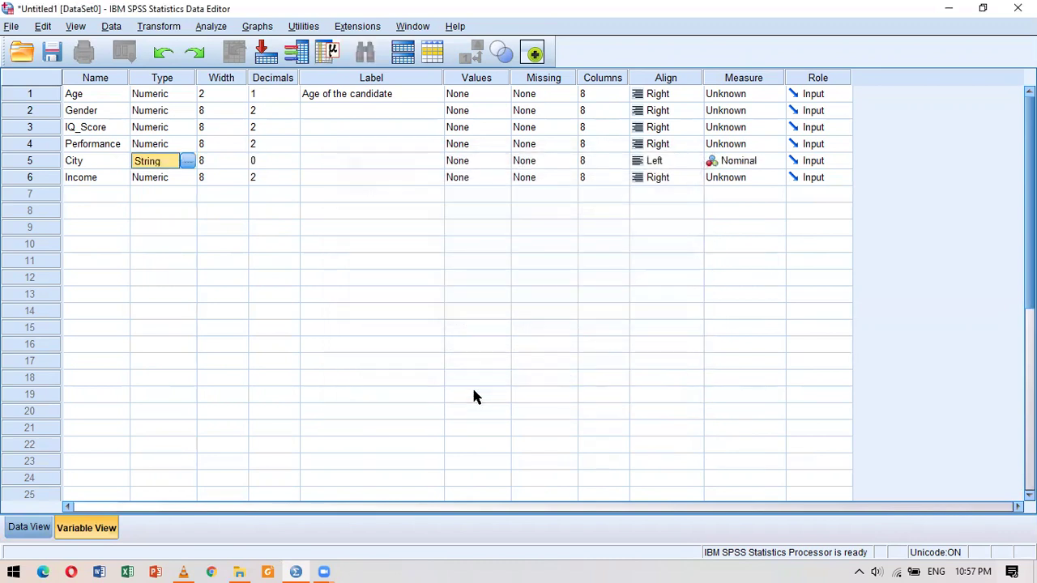
Step: In the data sheet, enter Lahore and Islamaba as the first two City values
click(32, 527)
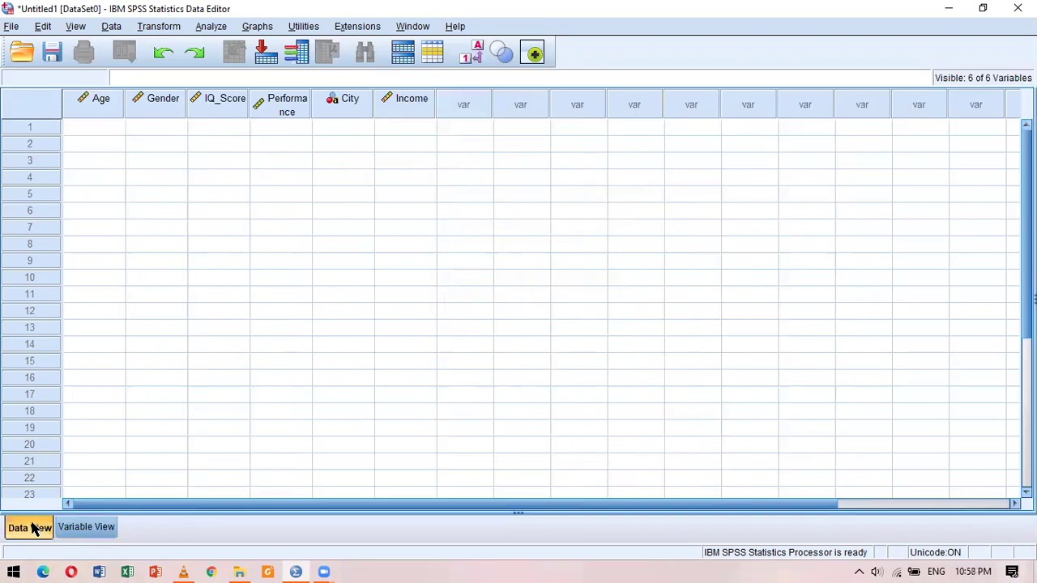
click(338, 130)
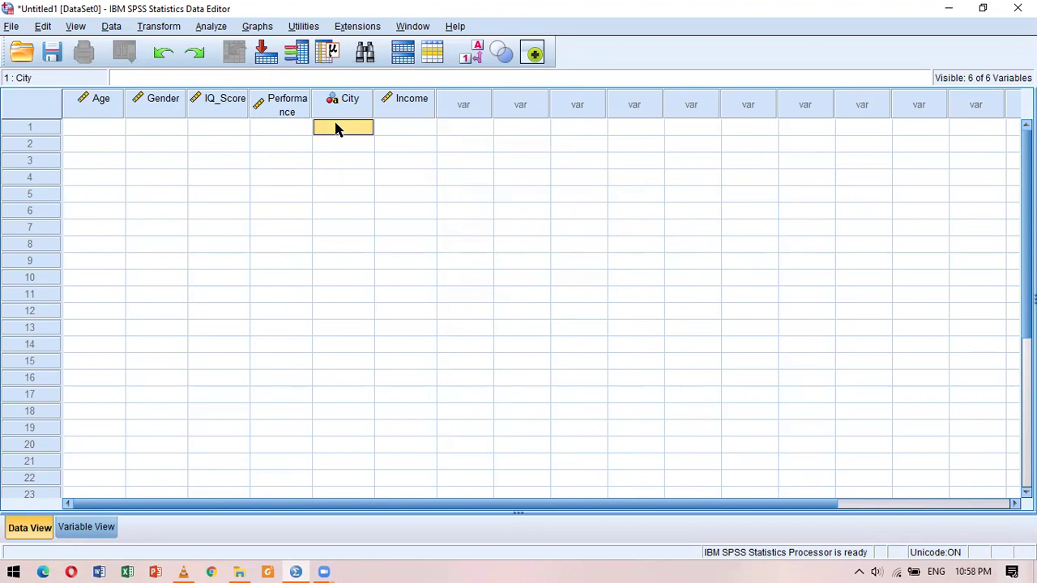
text(Lahore)
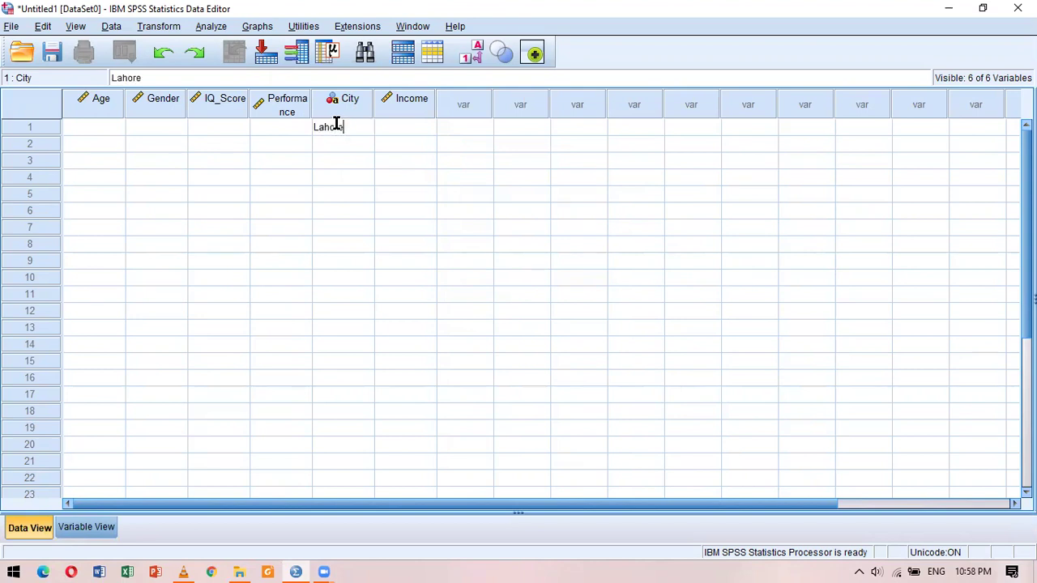
key(Return)
text(Islamaba)
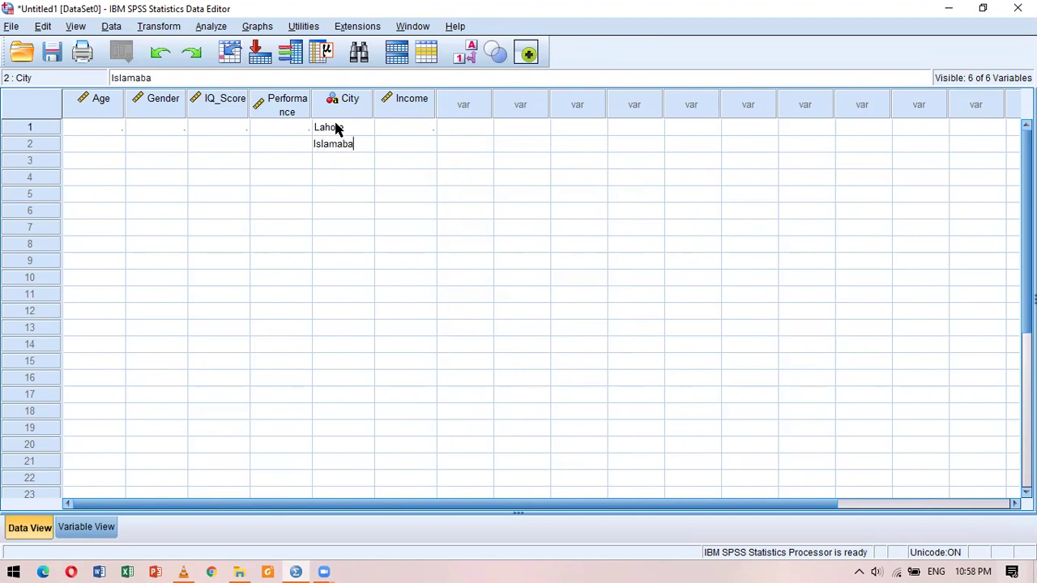
key(BackSpace)
text(d)
key(BackSpace)
text(a)
key(Return)
key(Up)
Step: Set the City variable's width to 99 in the variable definitions
click(73, 534)
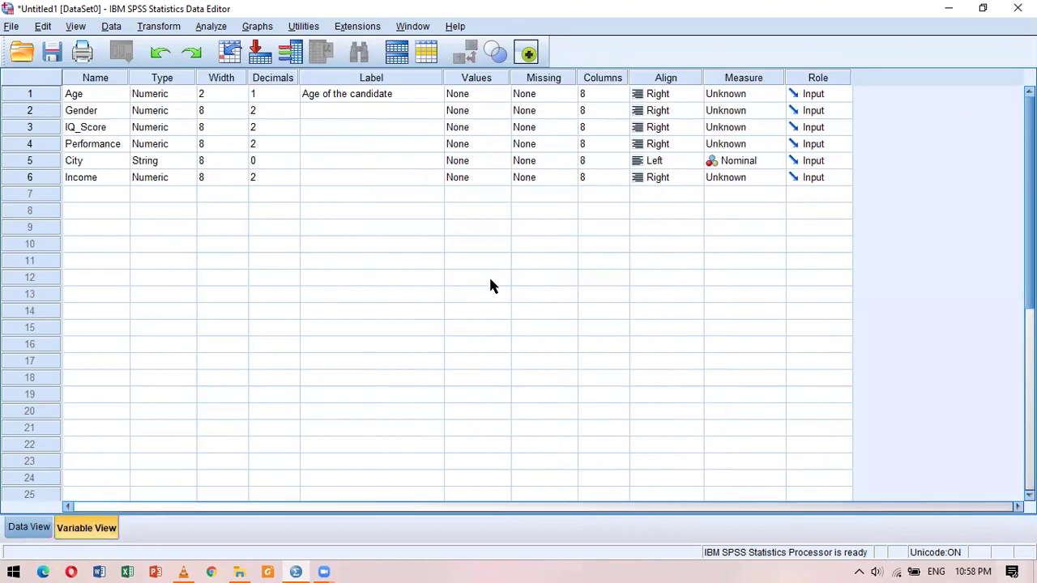
click(240, 159)
drag(241, 158, 241, 160)
key(Delete)
key(Delete)
text(99)
key(Tab)
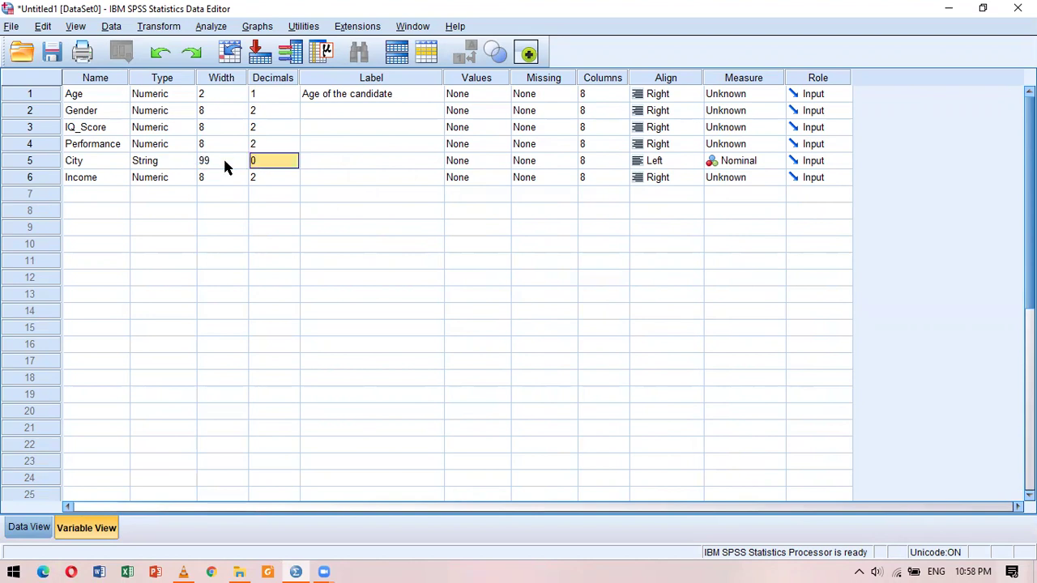
Step: Complete the second City value in the data sheet so that it reads Islamabad
click(26, 527)
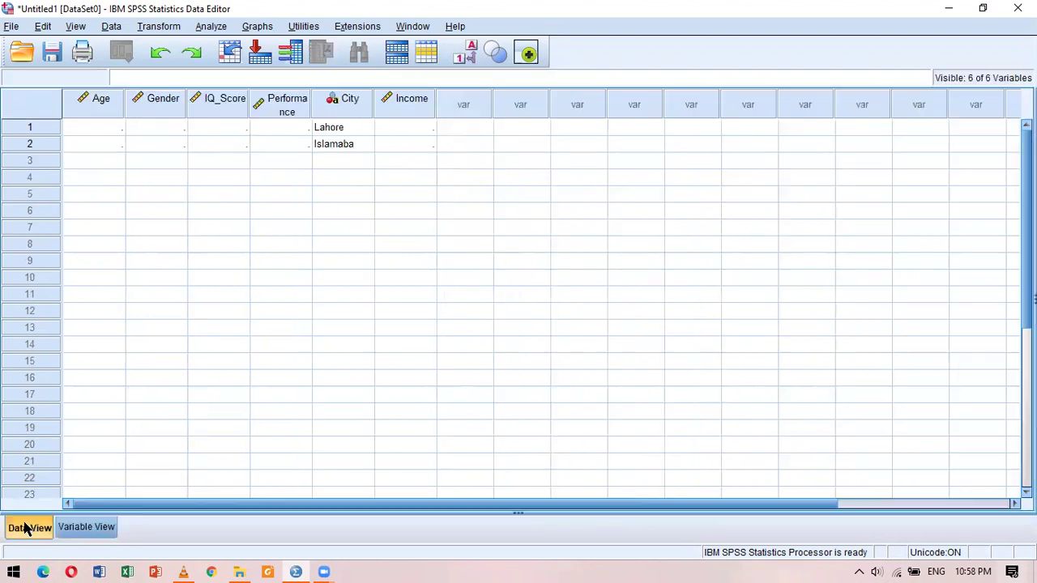
click(358, 145)
double_click(359, 145)
text(d)
click(359, 148)
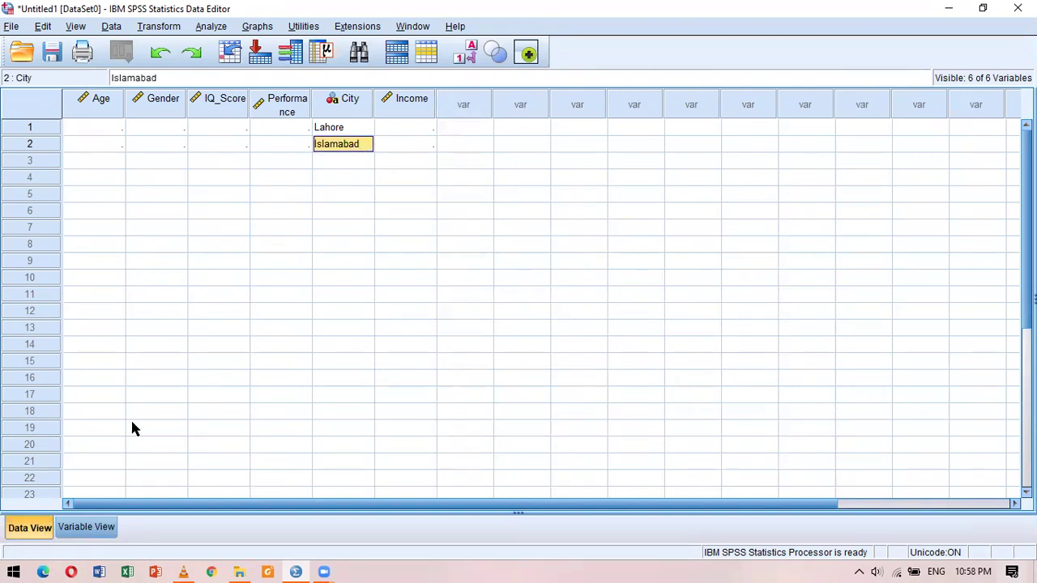
Step: In the variable definitions, change the Income variable's type to Comma with a width of 15
click(96, 528)
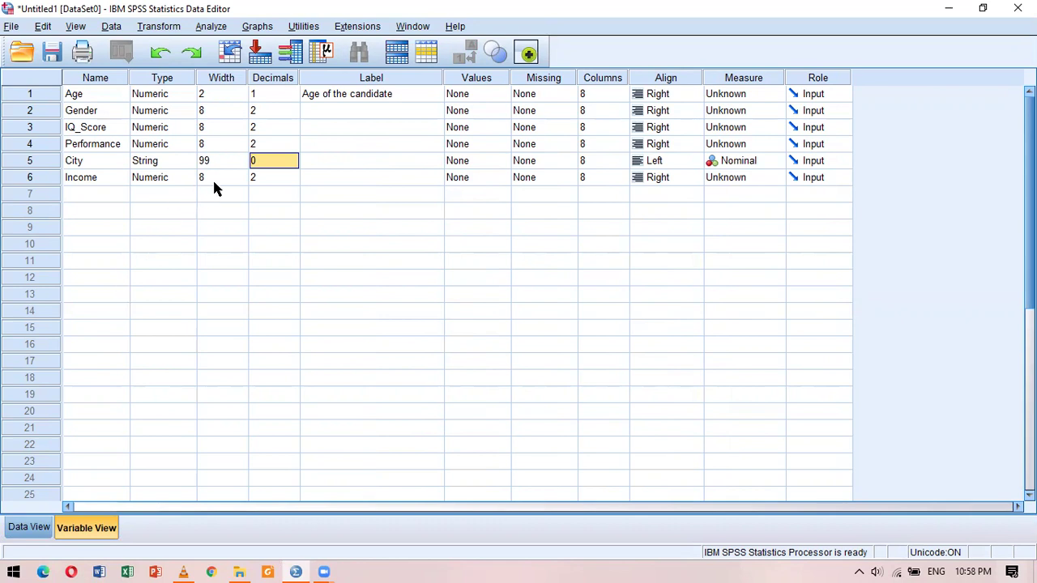
click(184, 182)
click(184, 182)
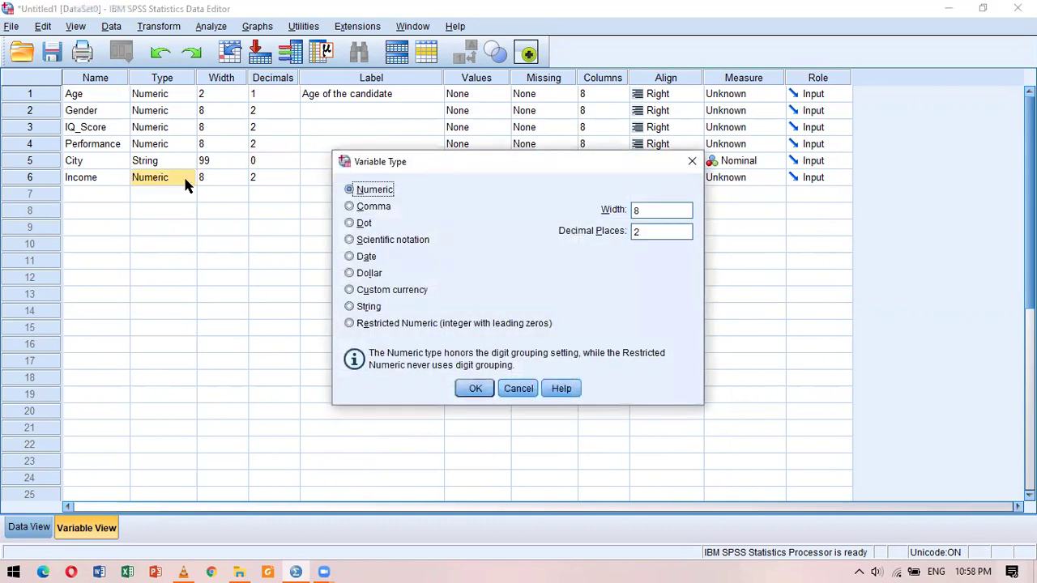
click(361, 209)
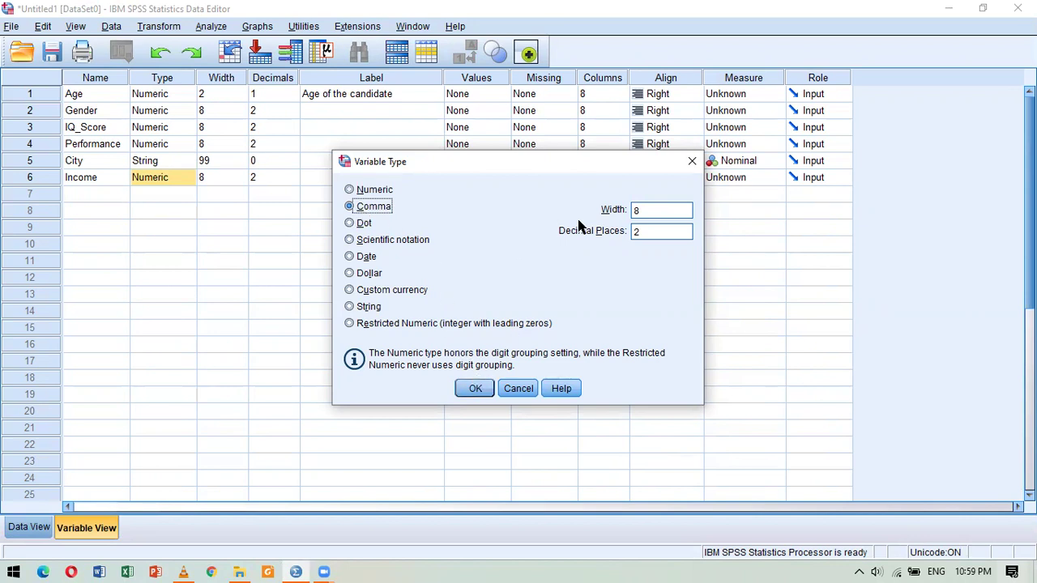
click(636, 211)
key(BackSpace)
text(15)
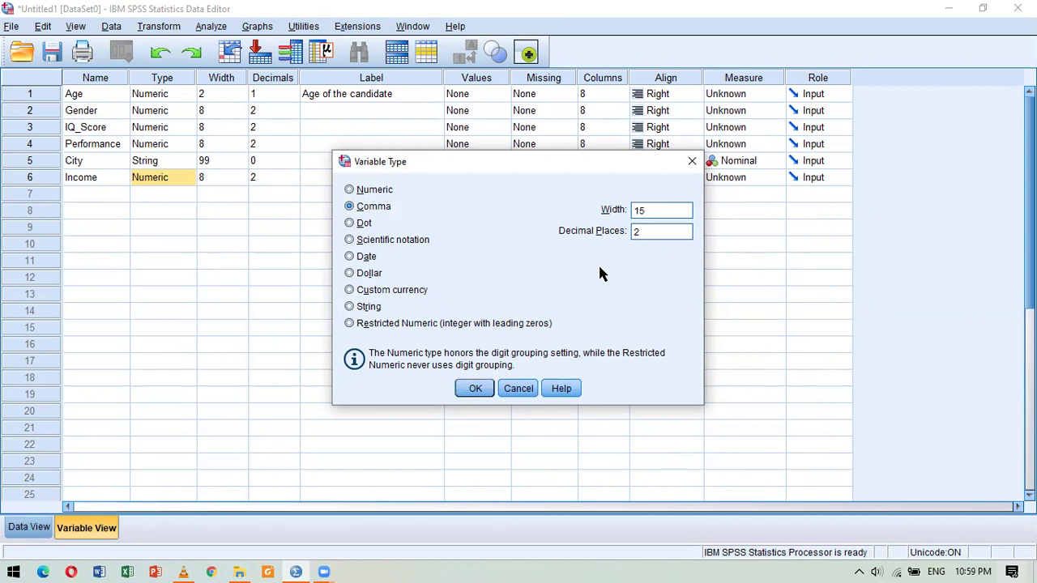
click(473, 389)
Step: In the data sheet, enter 2000000 as the first Income value
click(34, 527)
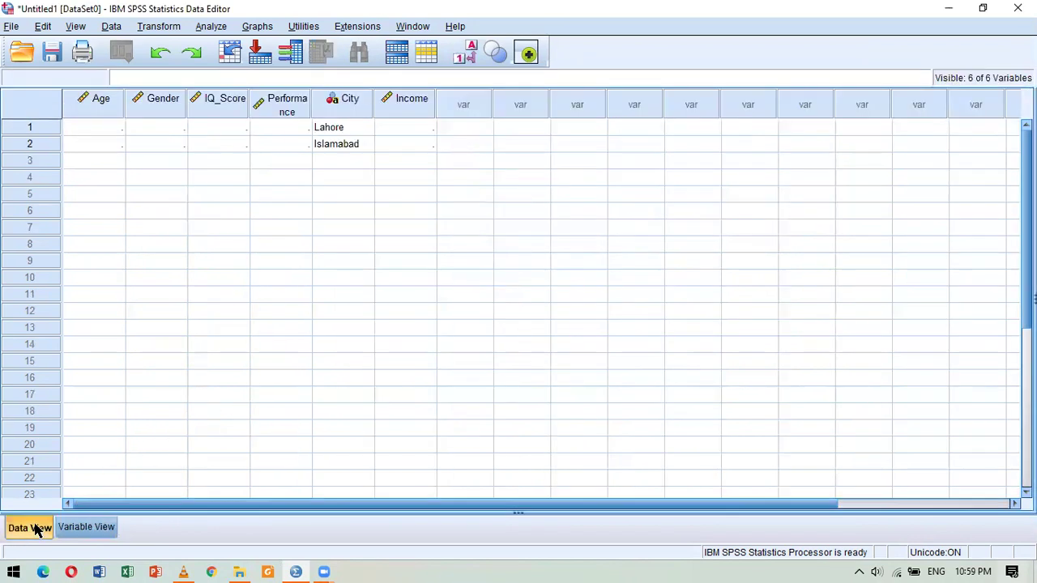
click(412, 128)
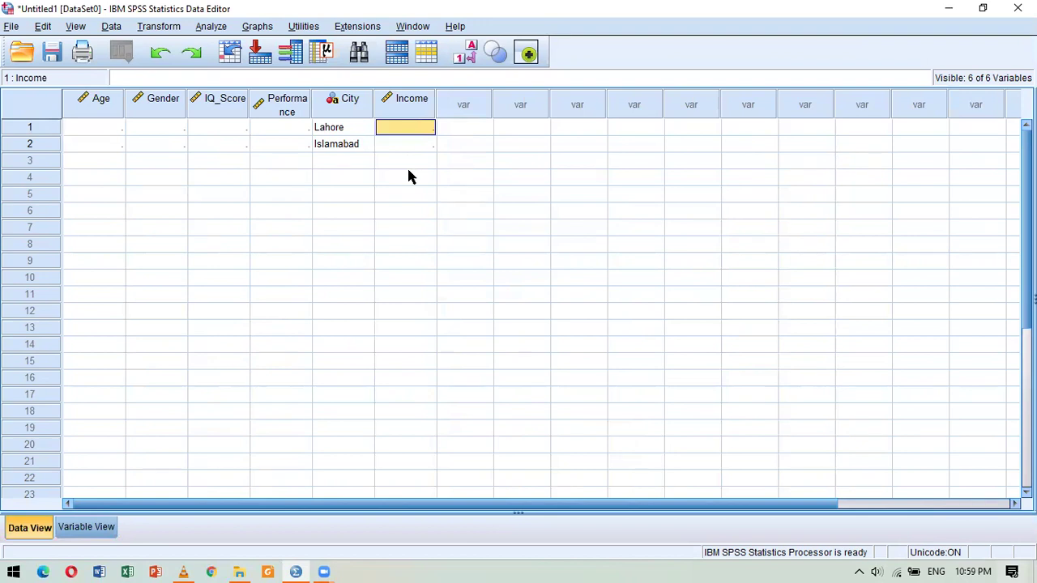
text(2)
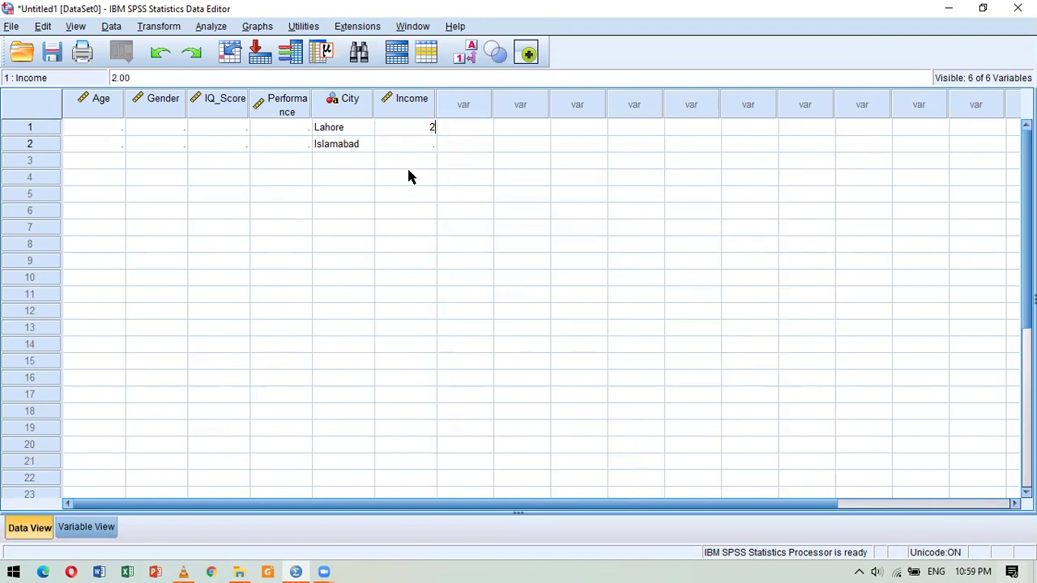
text(000000)
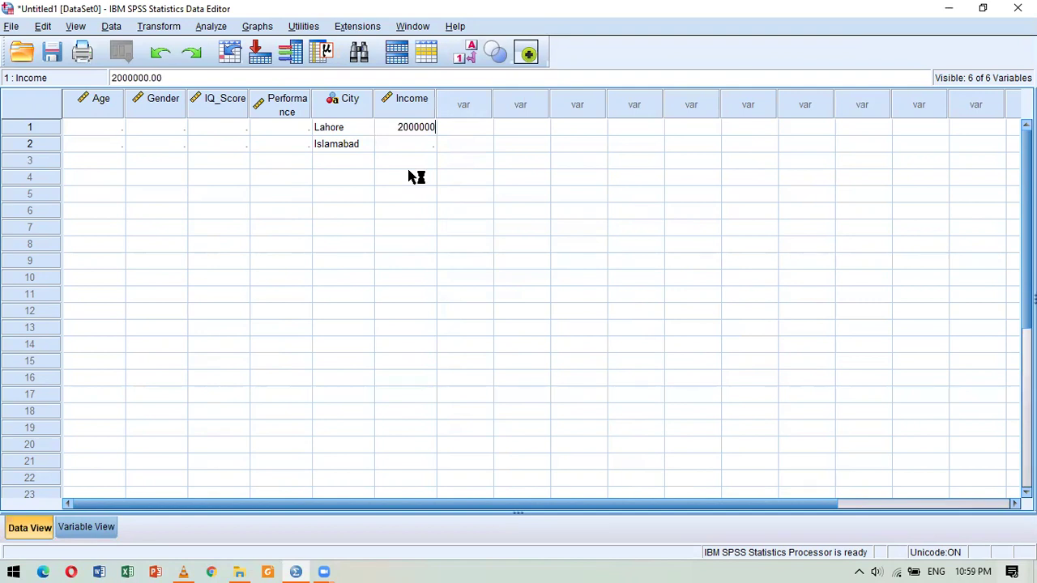
key(Return)
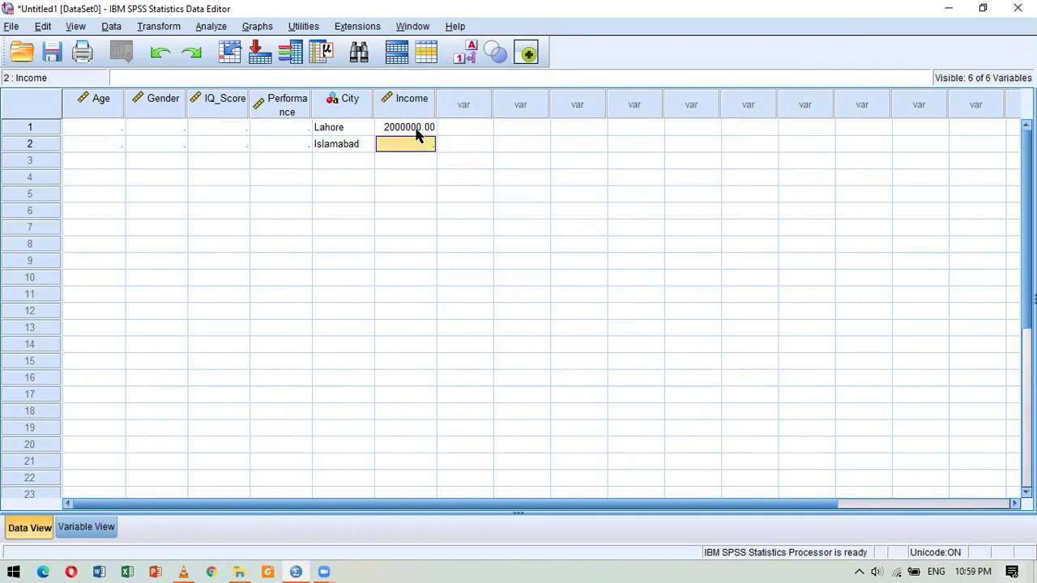
click(414, 133)
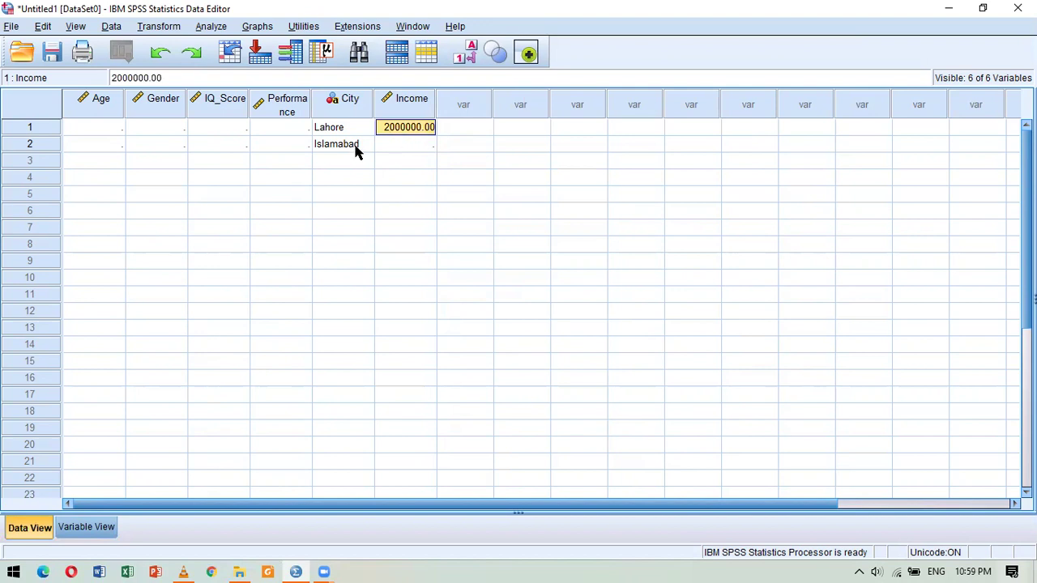
Step: Recheck the Income variable's type settings in the variable definitions and return to the data sheet
click(100, 528)
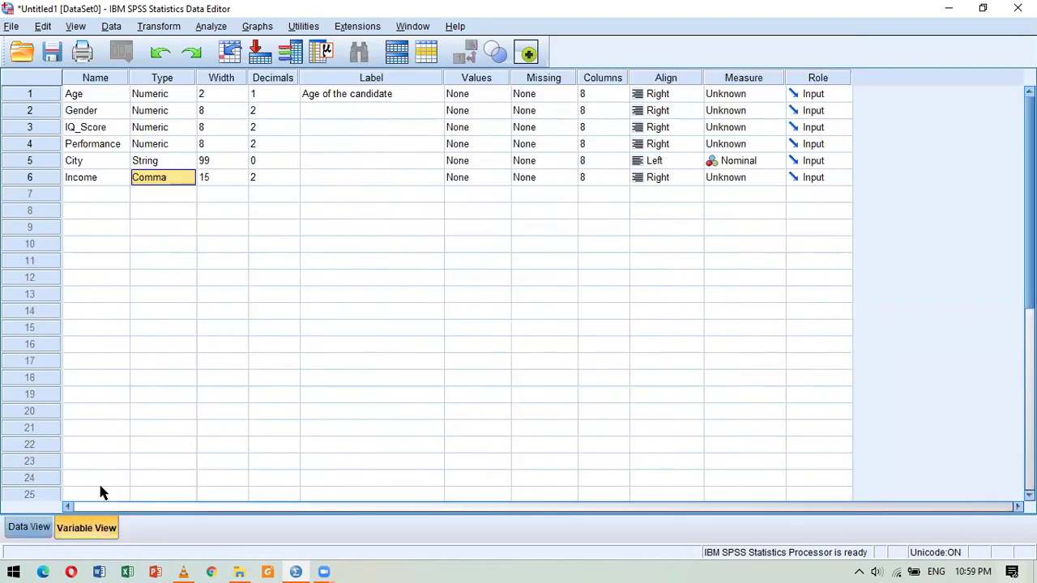
click(190, 179)
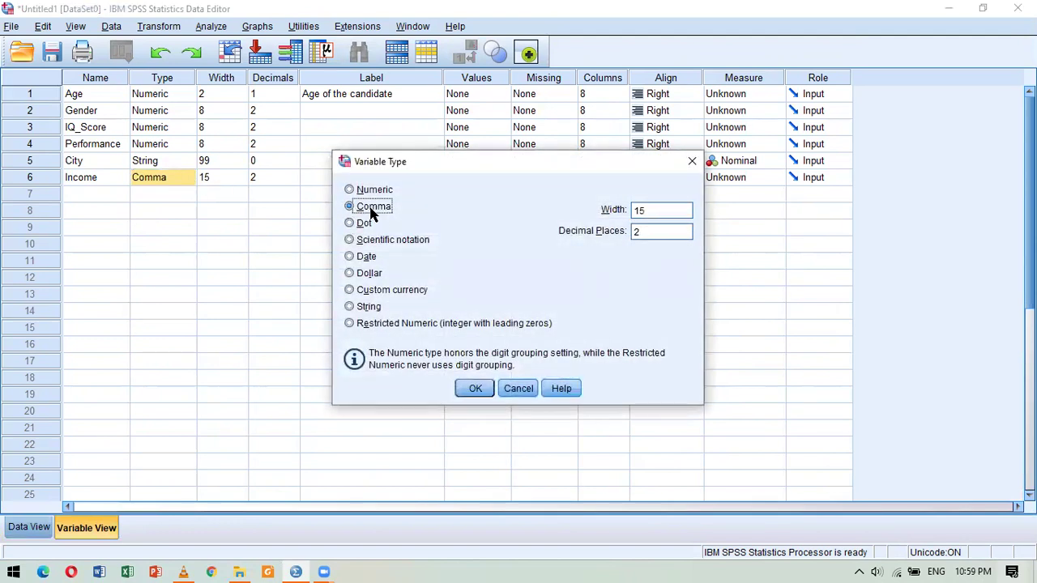
click(482, 389)
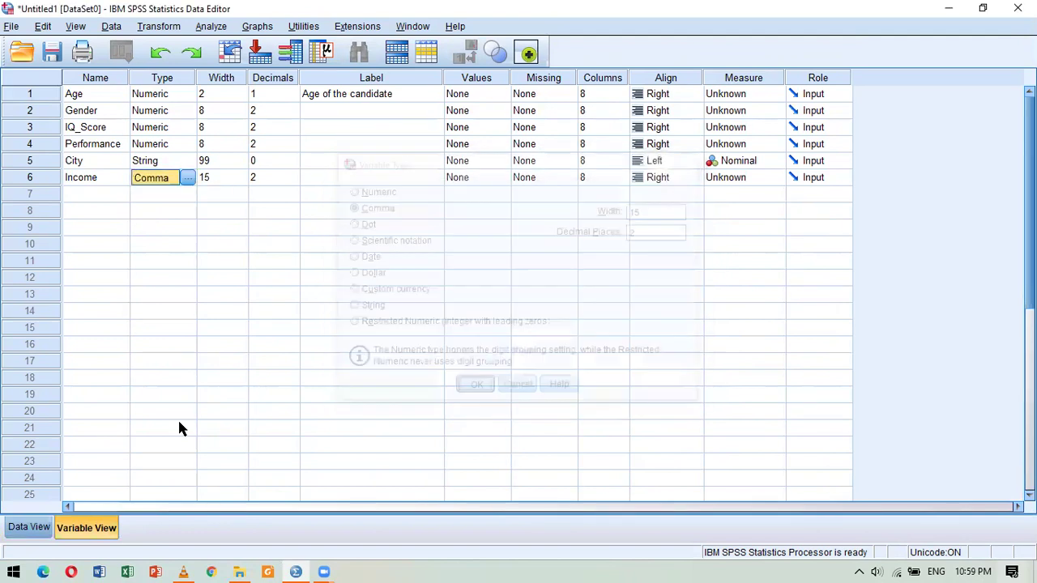
click(20, 533)
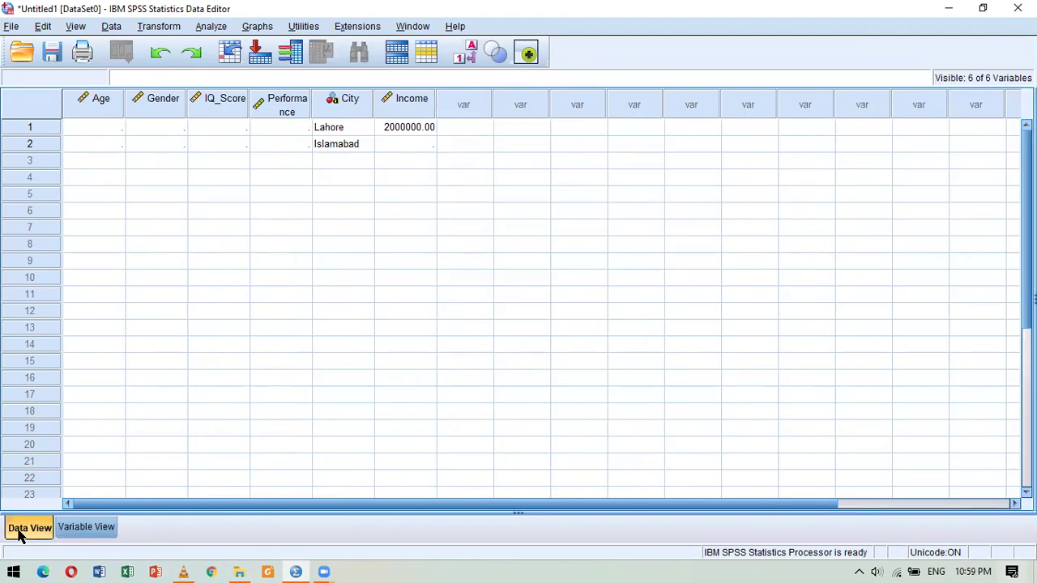
Step: Widen the Income column in the data sheet to about 10 characters and inspect its first value
click(407, 129)
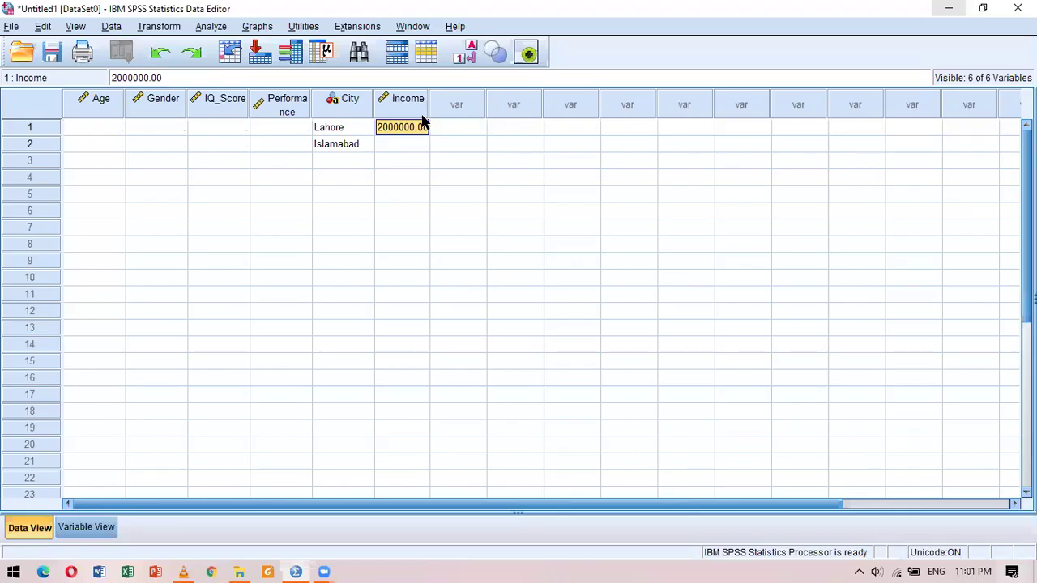
drag(429, 105, 448, 104)
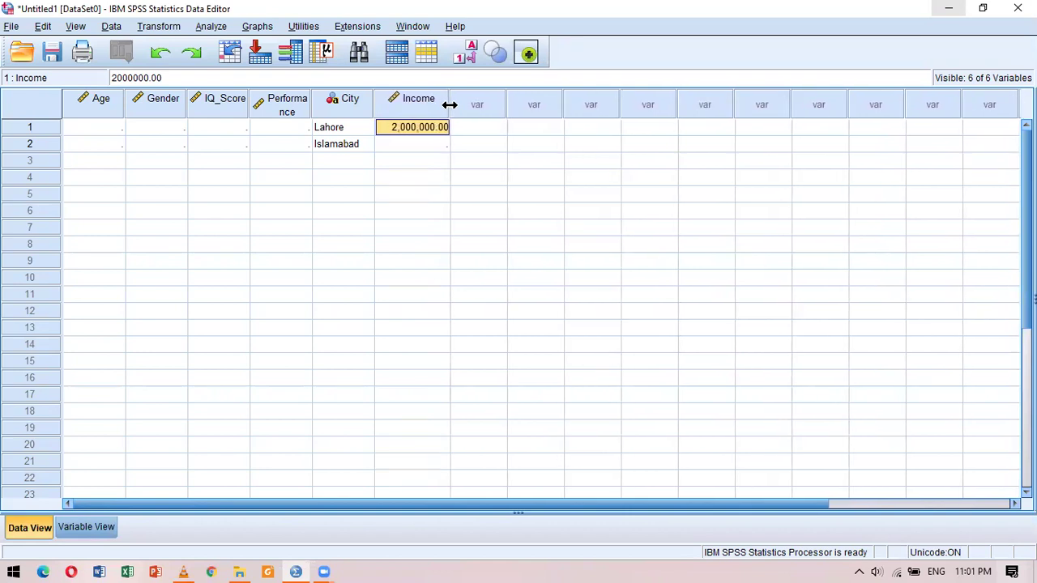
click(462, 143)
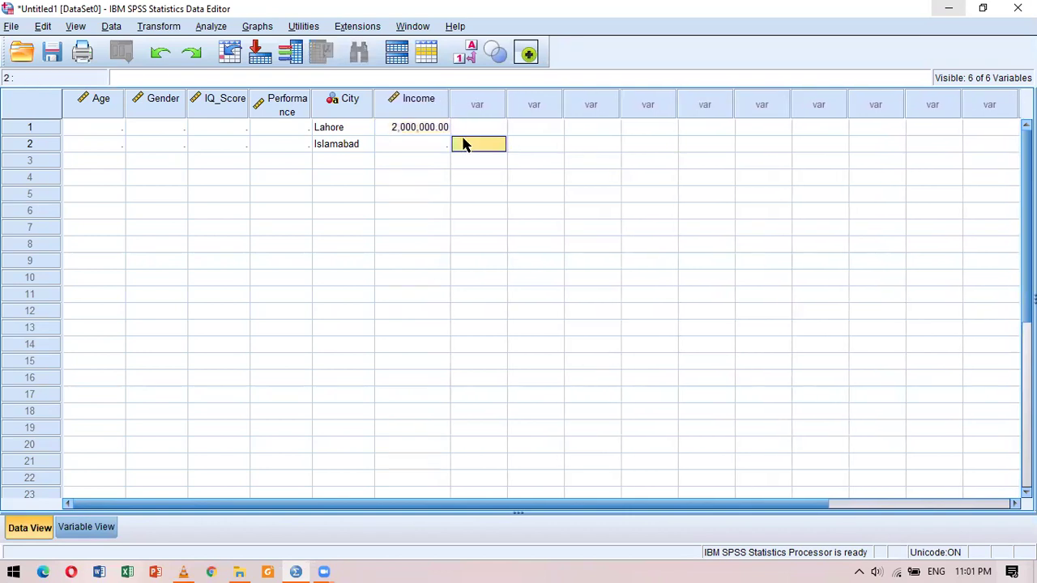
click(401, 133)
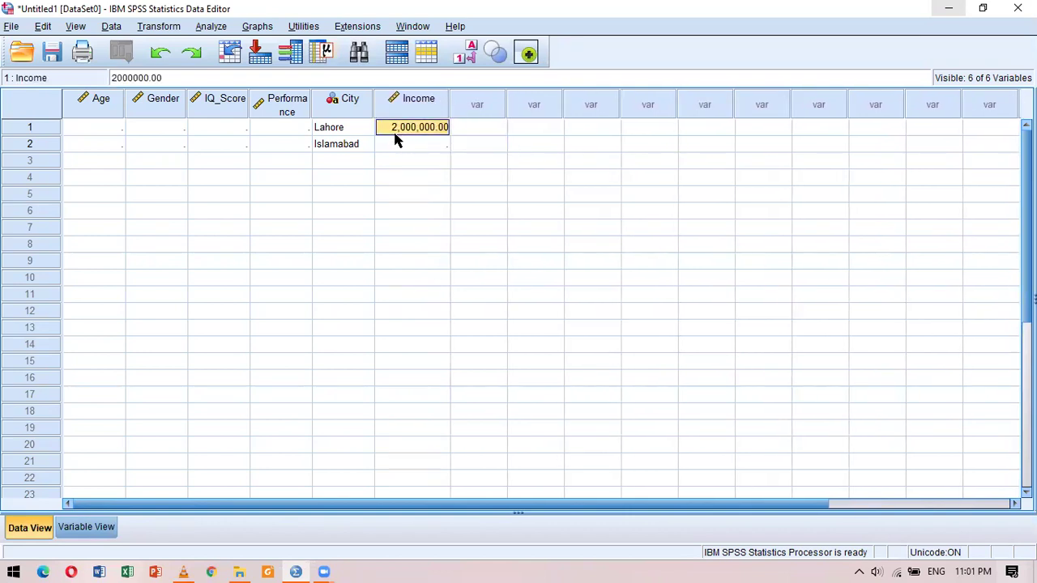
click(473, 151)
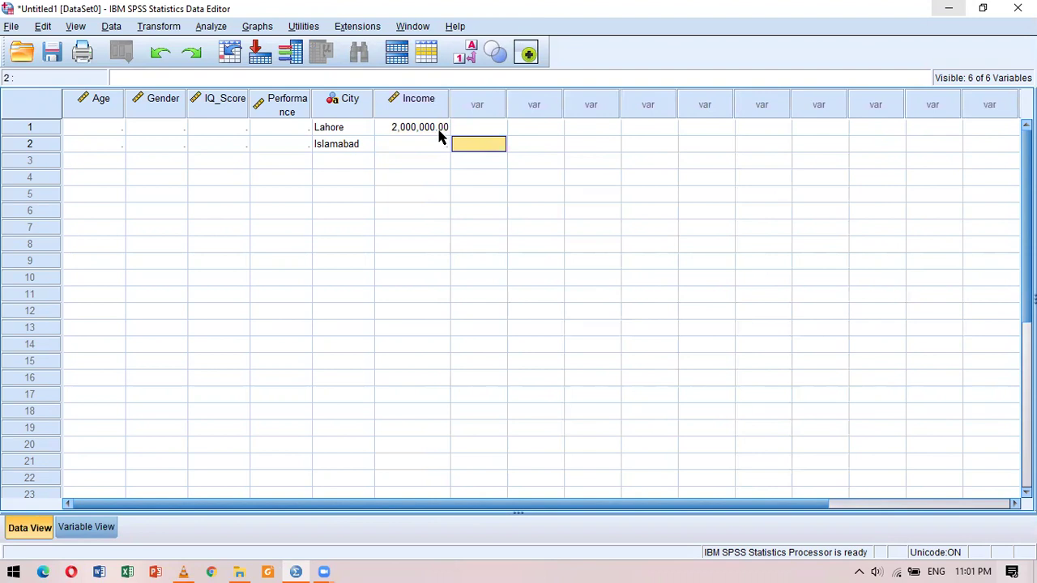
click(439, 135)
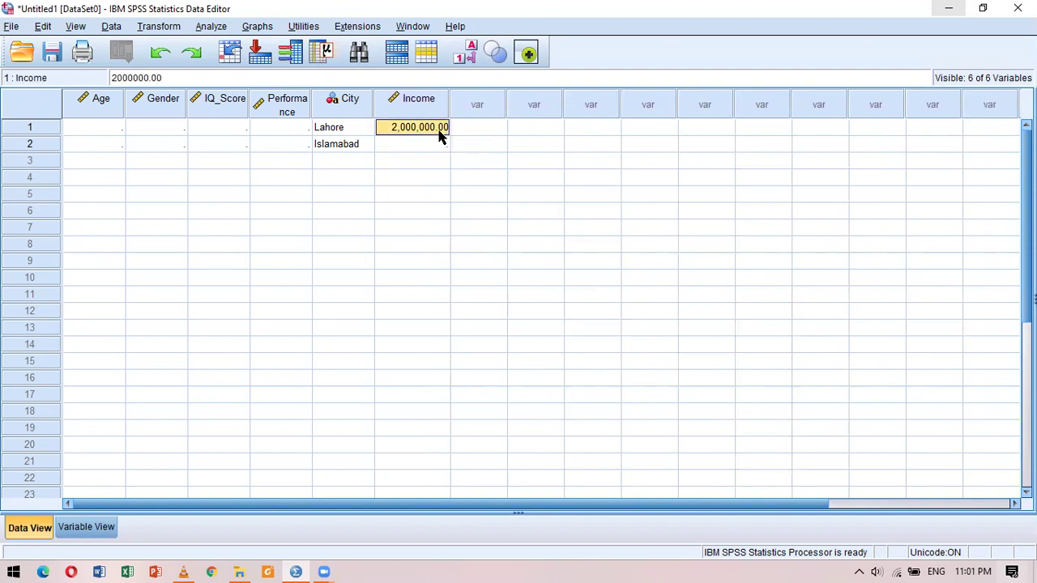
click(342, 261)
Step: Change the Income variable's type to Dot and check the first Income value in the data sheet
click(106, 527)
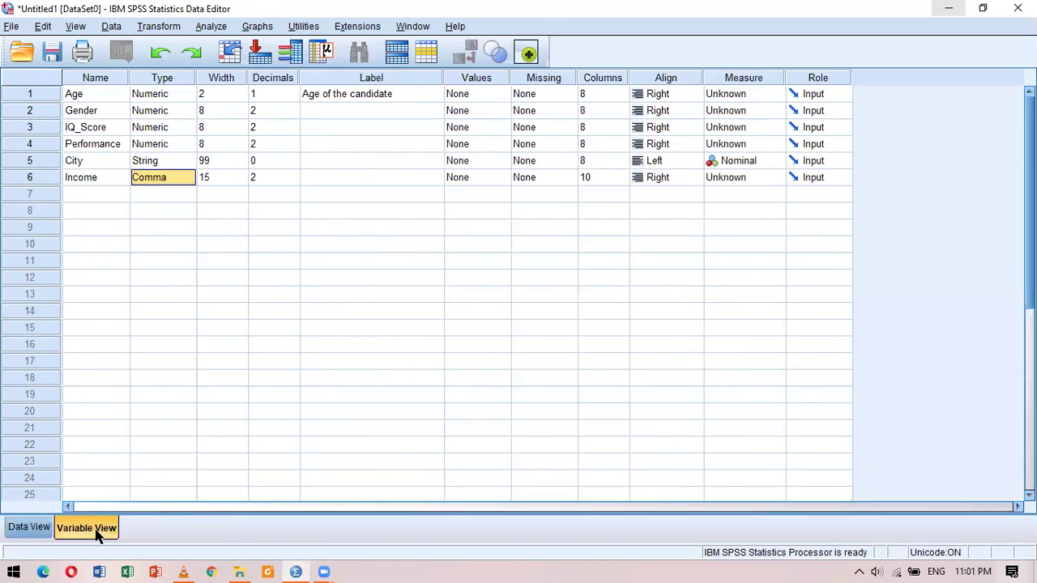
click(188, 178)
click(188, 177)
click(349, 224)
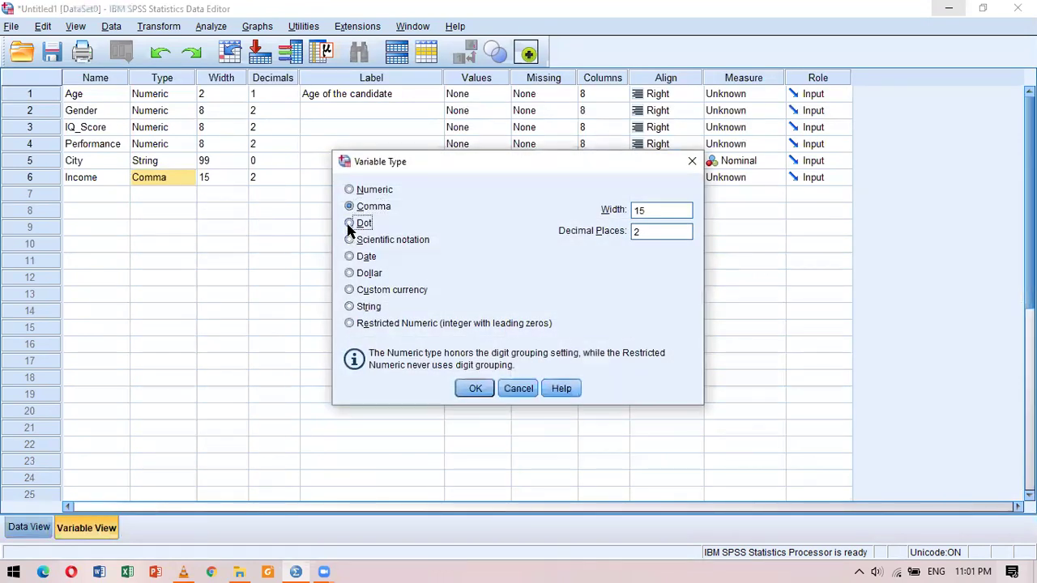
click(474, 389)
click(37, 529)
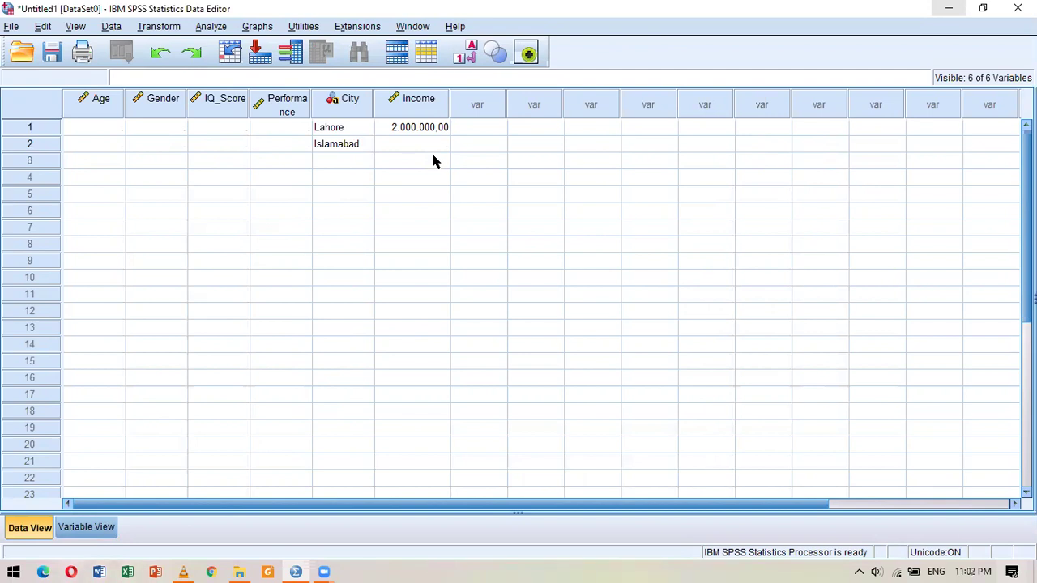
click(423, 132)
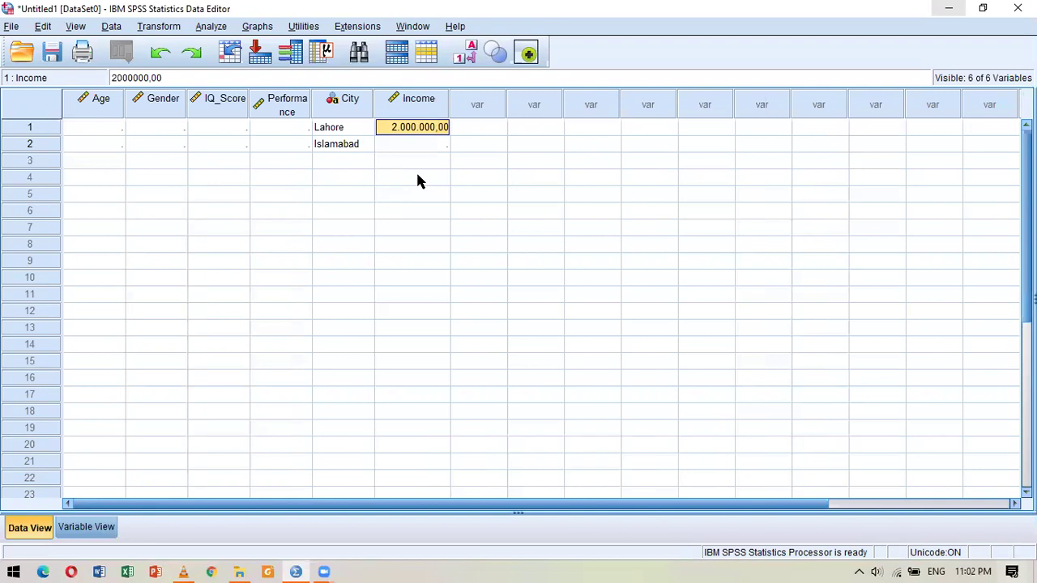
click(90, 528)
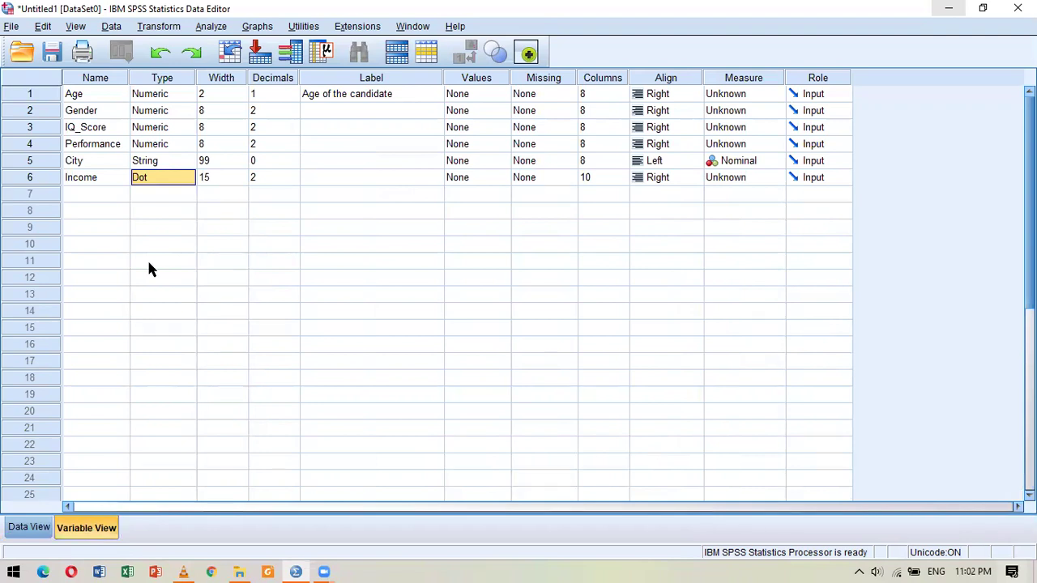
click(186, 181)
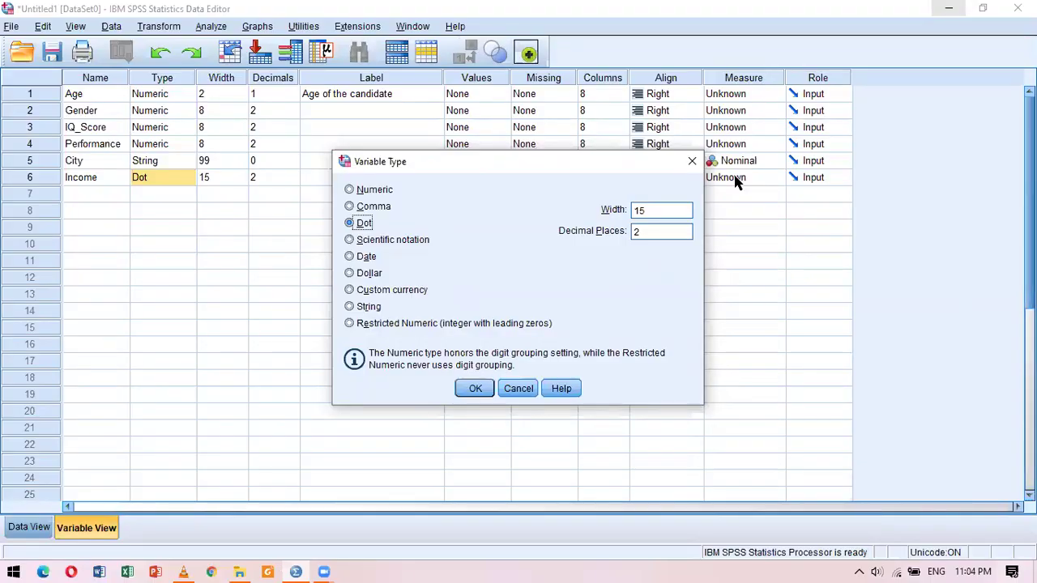
click(518, 389)
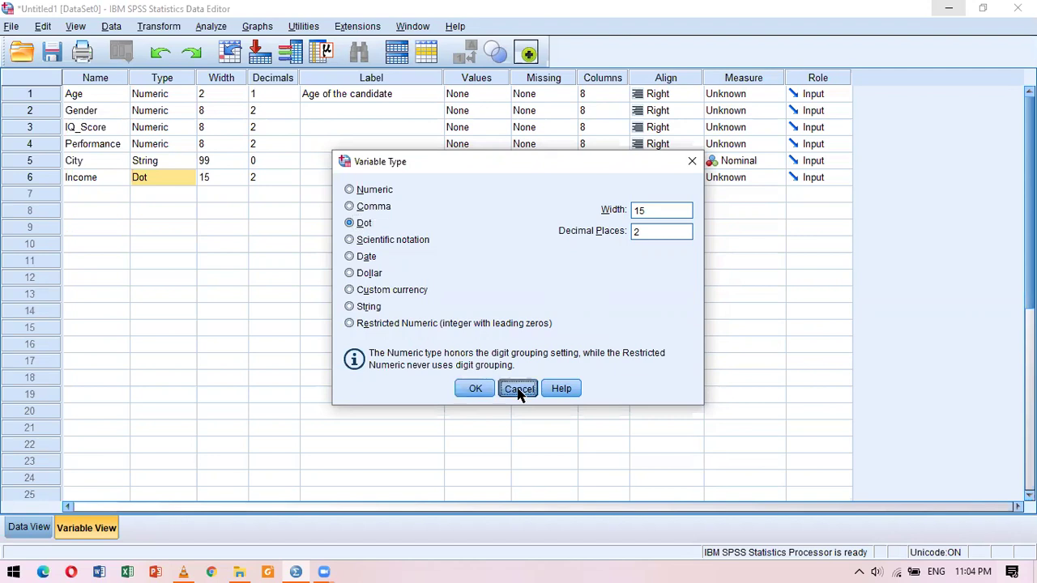
Step: Add a seventh variable named Interaction and set its type to Scientific notation
click(109, 197)
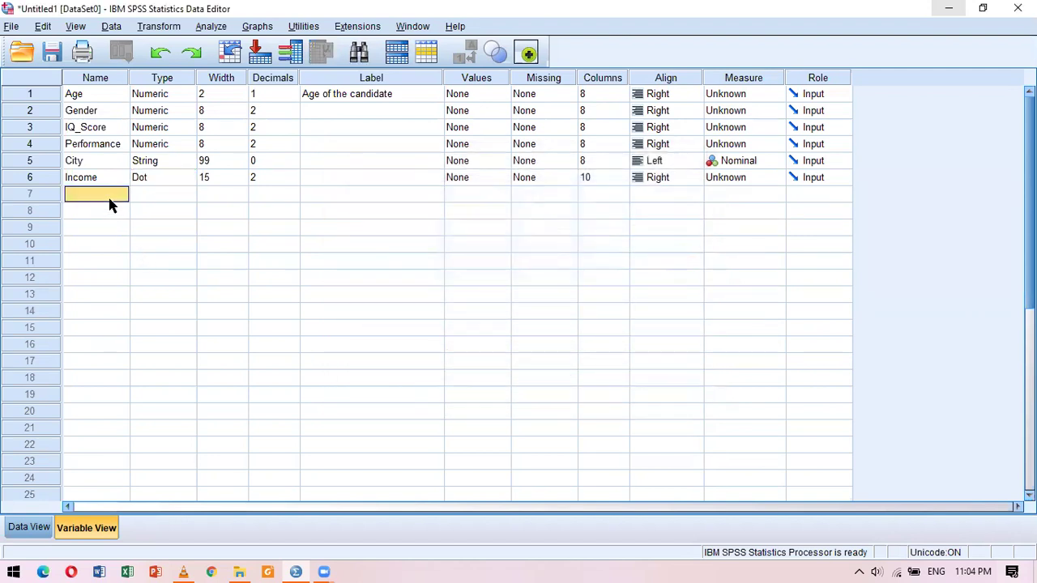
text(Internaction)
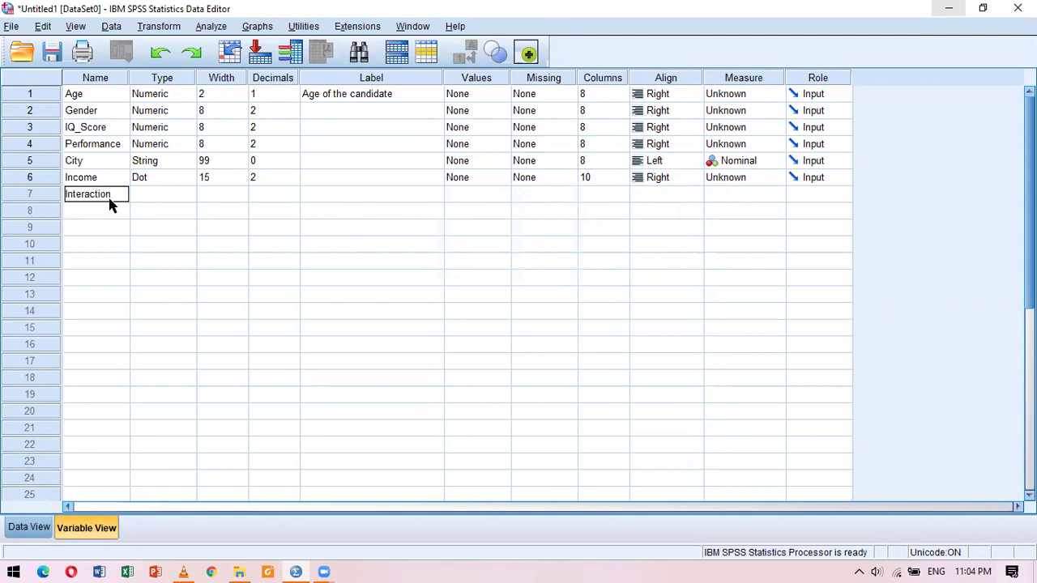
key(Return)
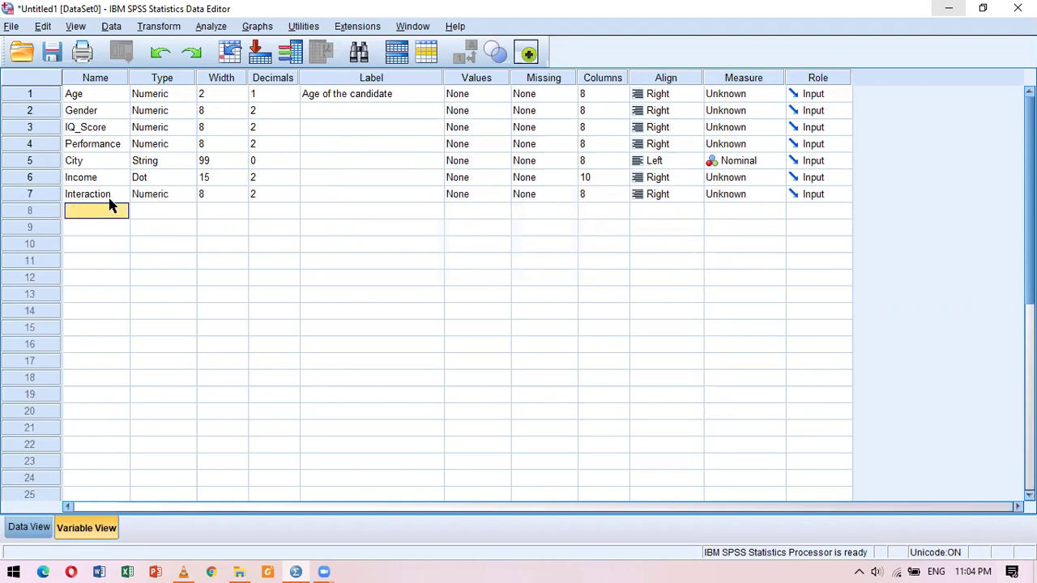
double_click(186, 194)
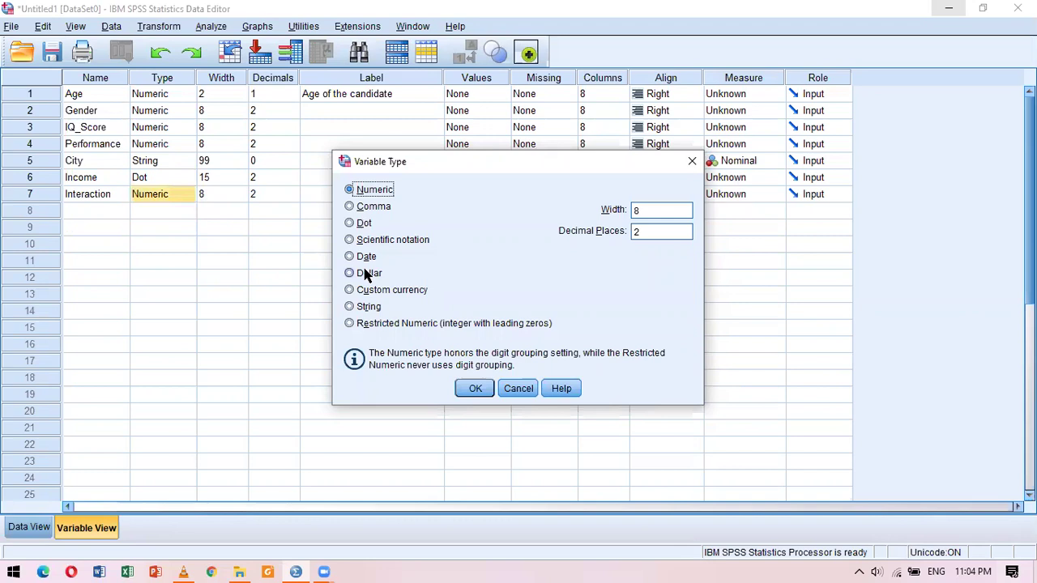
click(353, 241)
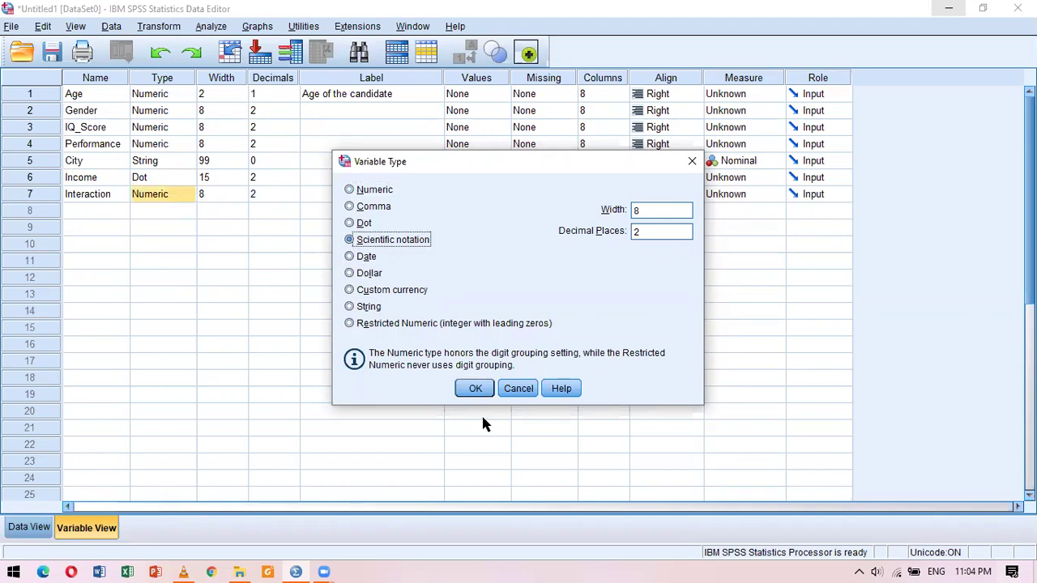
click(477, 390)
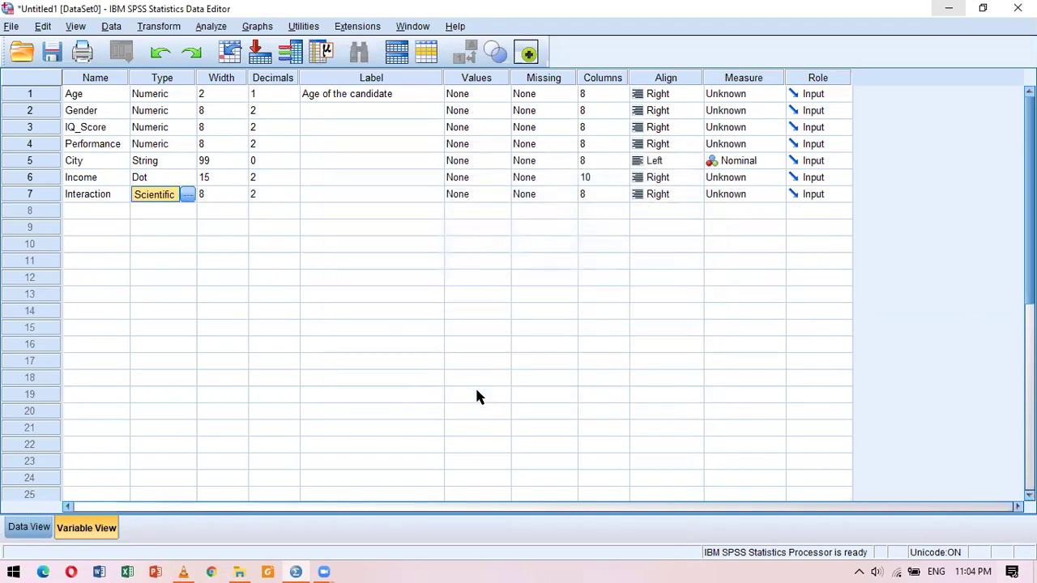
Step: Widen the Interaction column in the data sheet and select its first cell
click(9, 530)
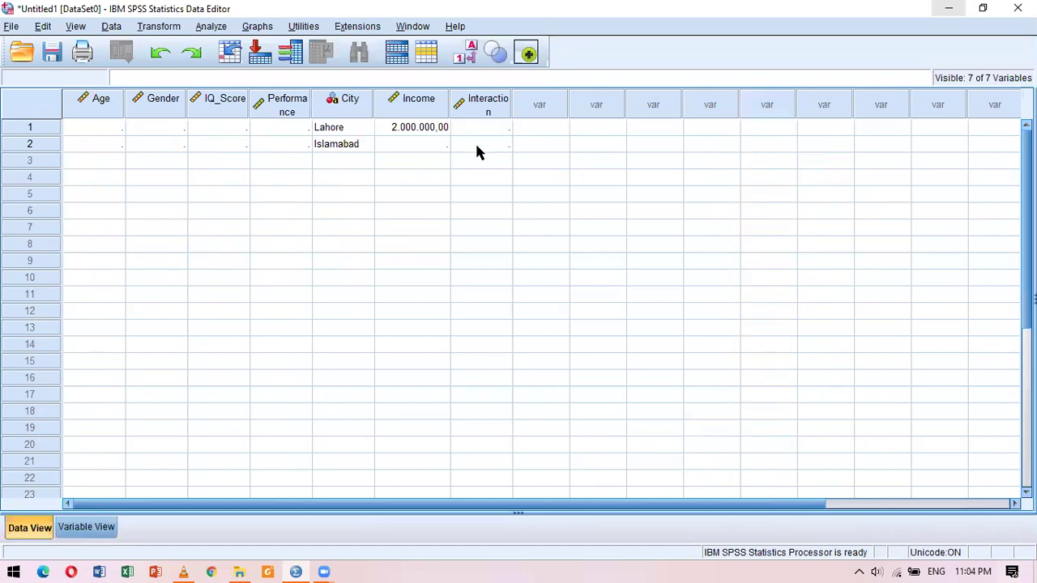
drag(520, 103, 540, 104)
click(520, 127)
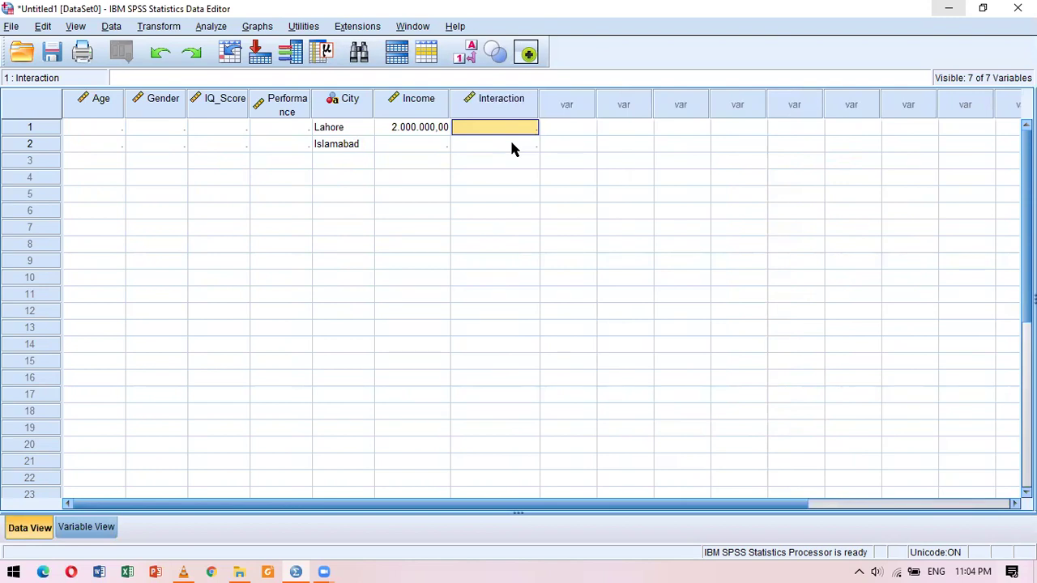
text(500000000)
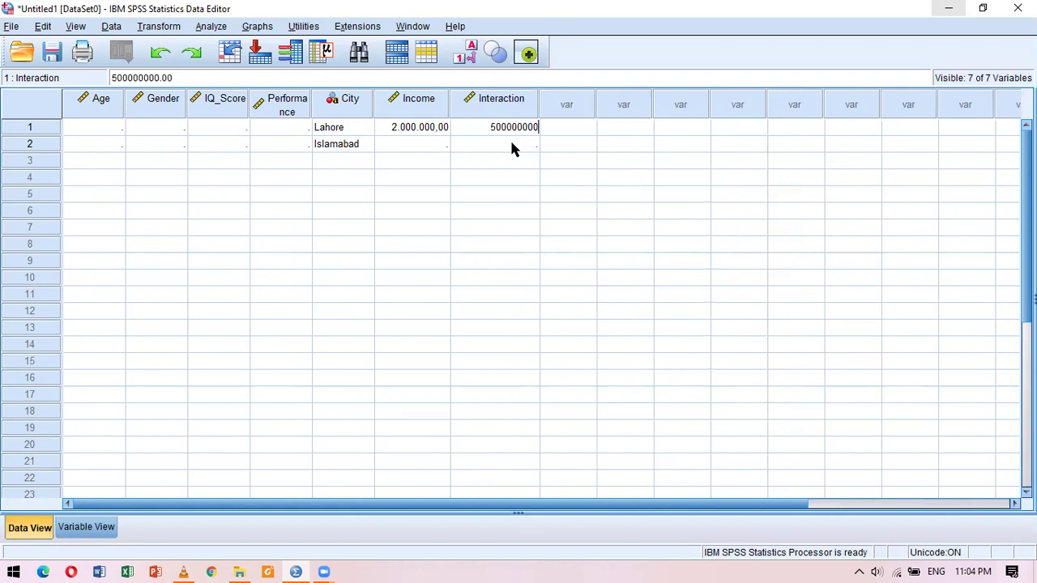
text(00)
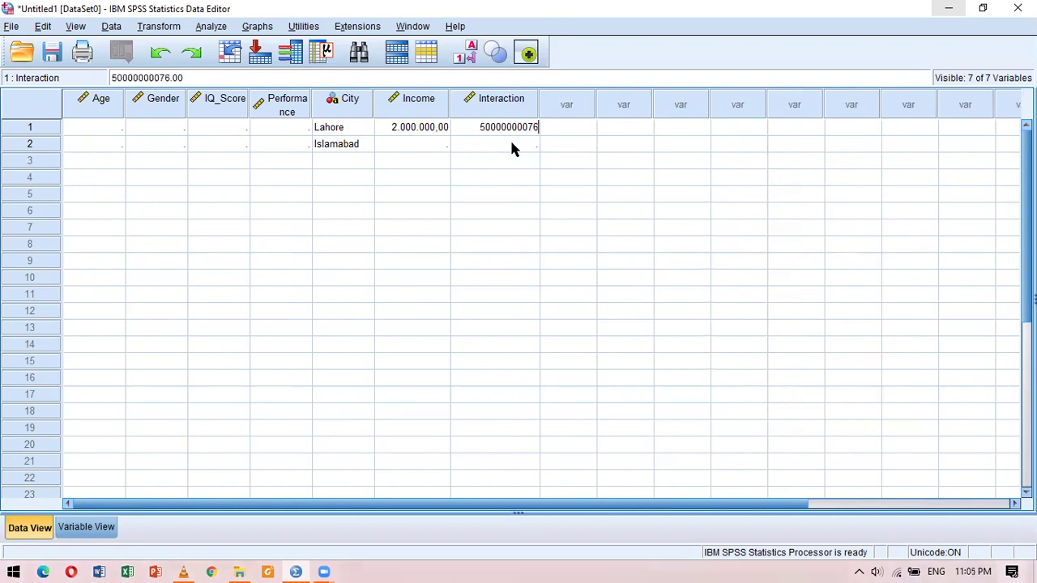
key(Return)
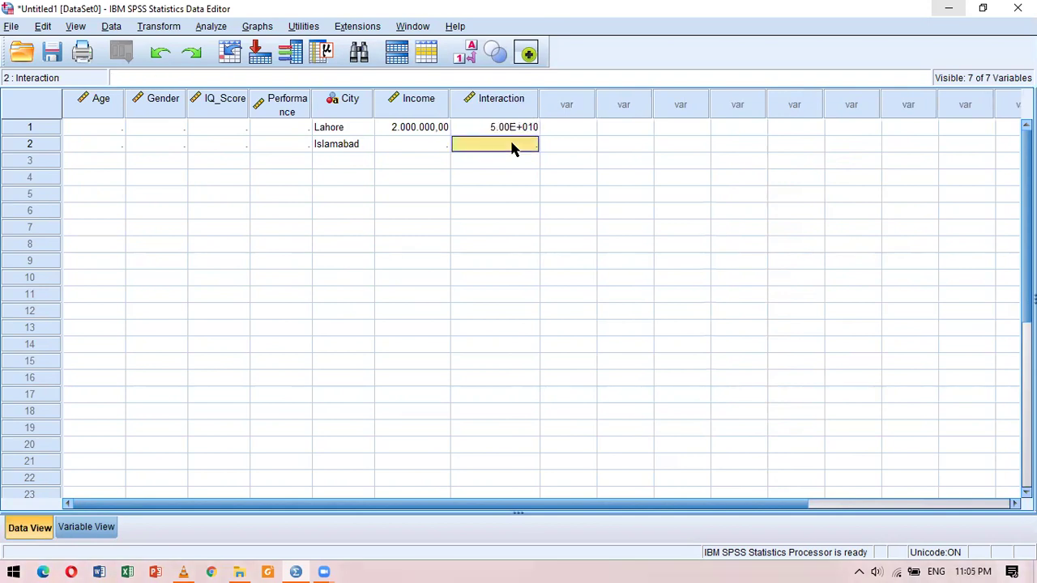
text(0.0000000453)
key(Return)
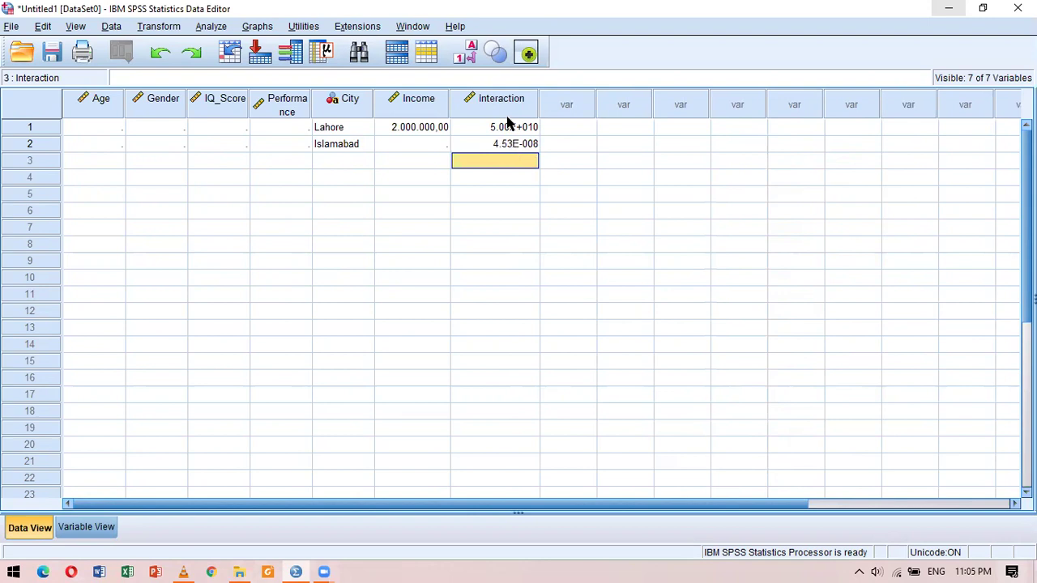
click(508, 116)
click(507, 149)
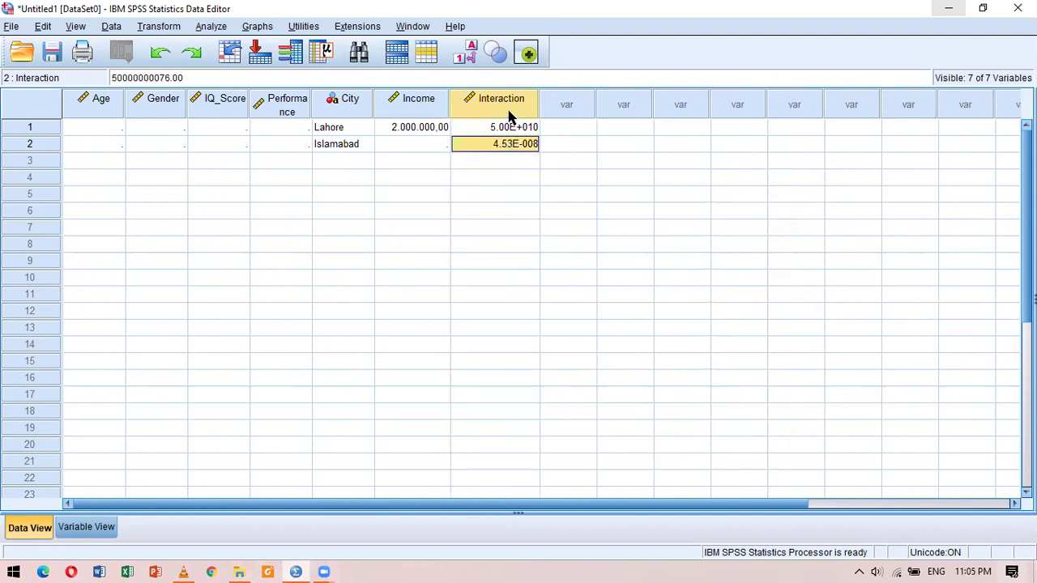
click(509, 116)
click(513, 161)
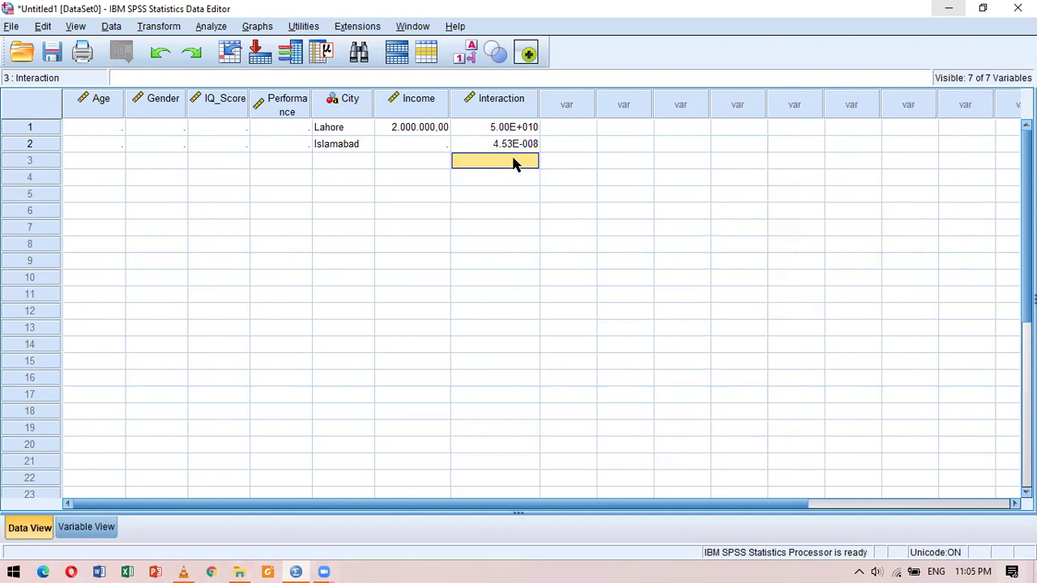
Step: Review the type options of the Interaction variable in the variable definitions
click(87, 528)
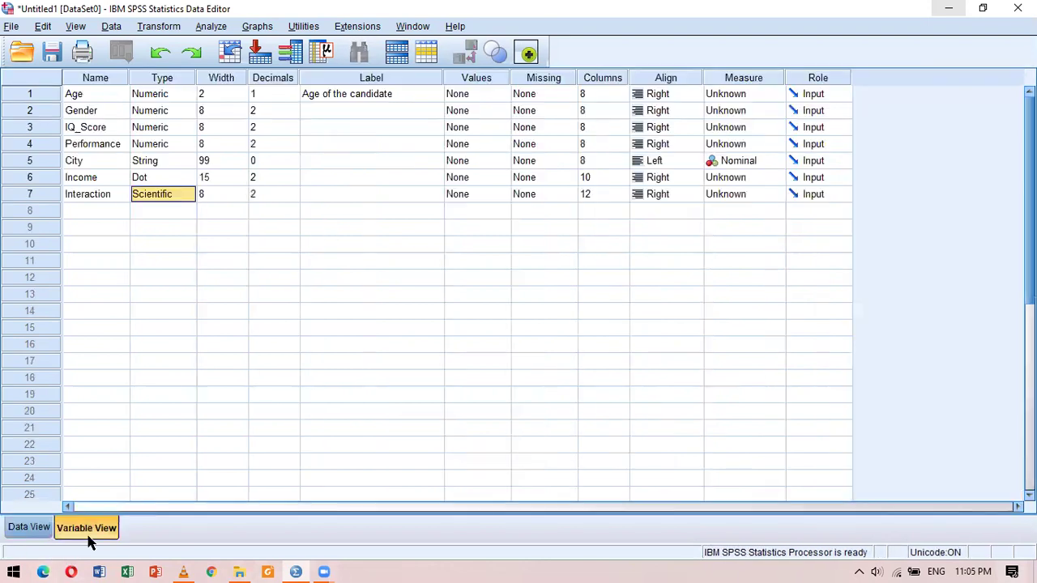
click(189, 194)
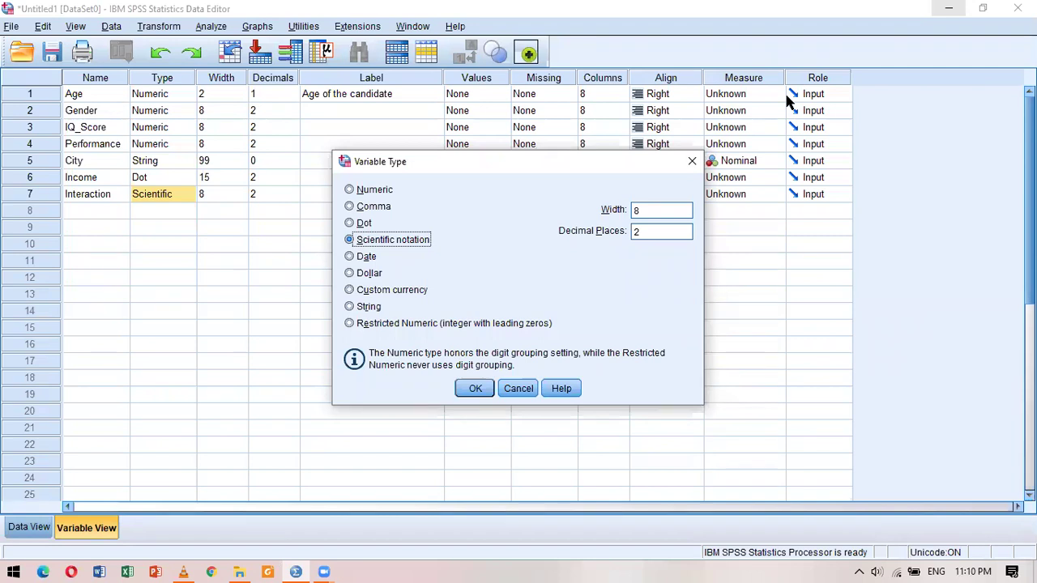
click(516, 388)
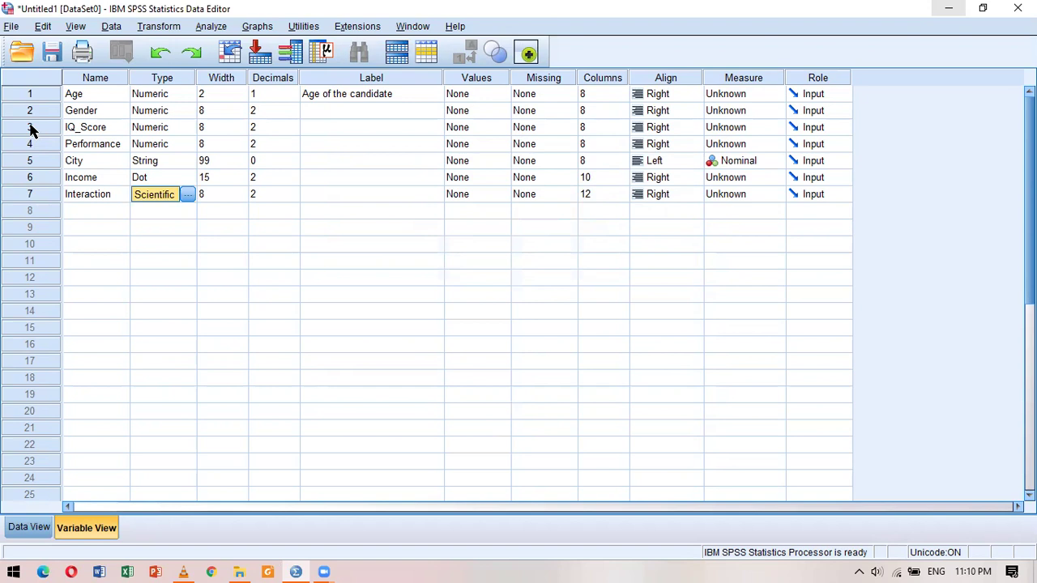
Step: Insert a new variable between Gender and IQ_Score and name it Birthdate
right_click(30, 131)
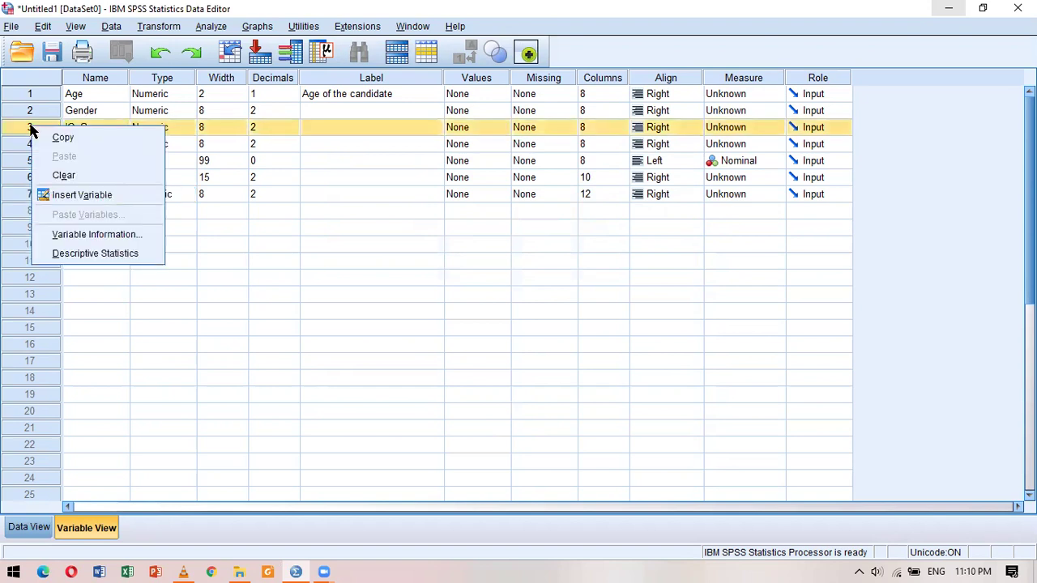
click(71, 201)
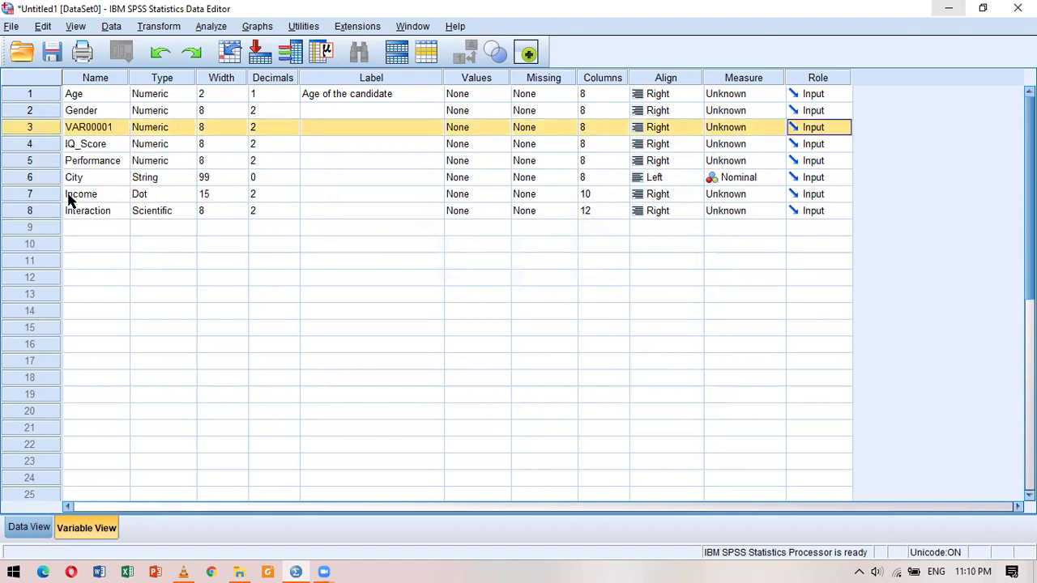
click(95, 131)
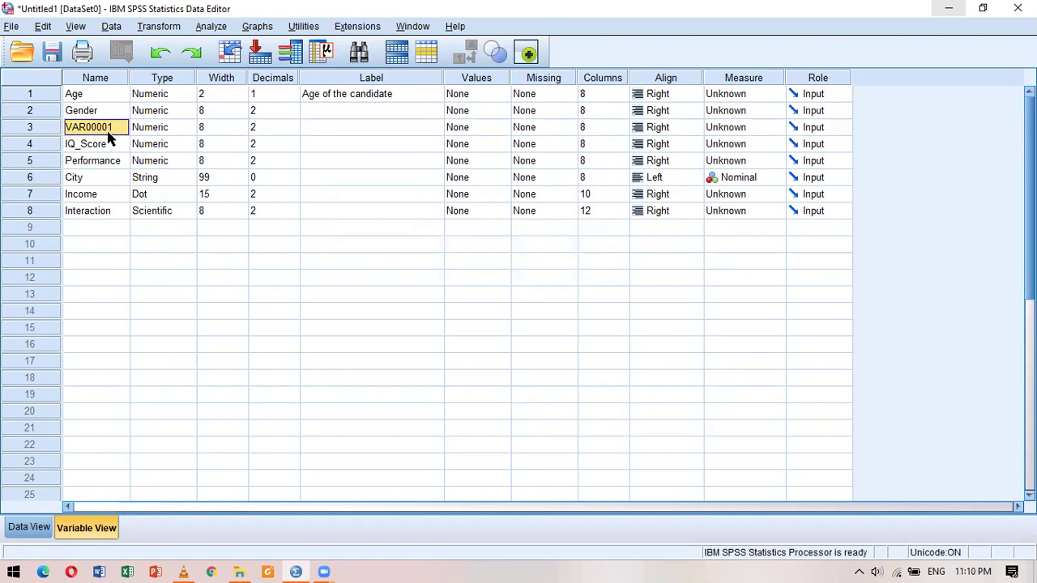
text(Birthday)
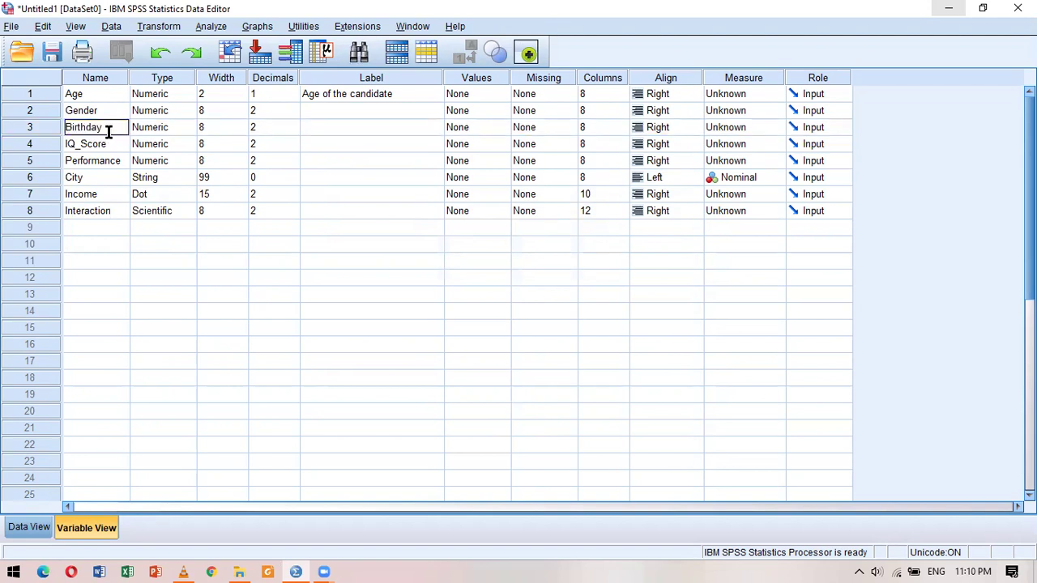
key(BackSpace)
text(te)
key(Return)
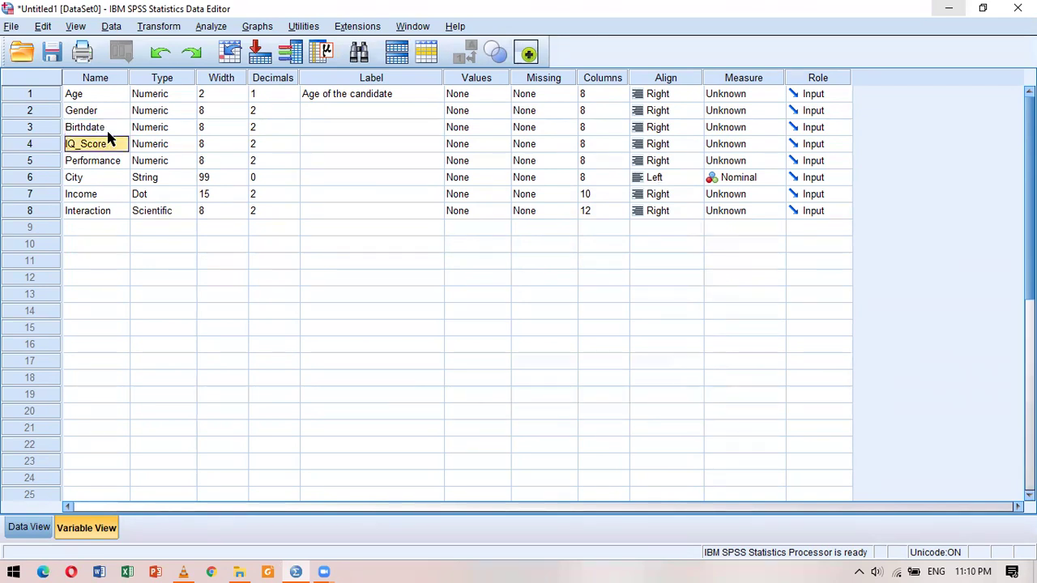
Step: Set the Birthdate variable's type to Date with the dd-mmm-yyyy format
double_click(187, 134)
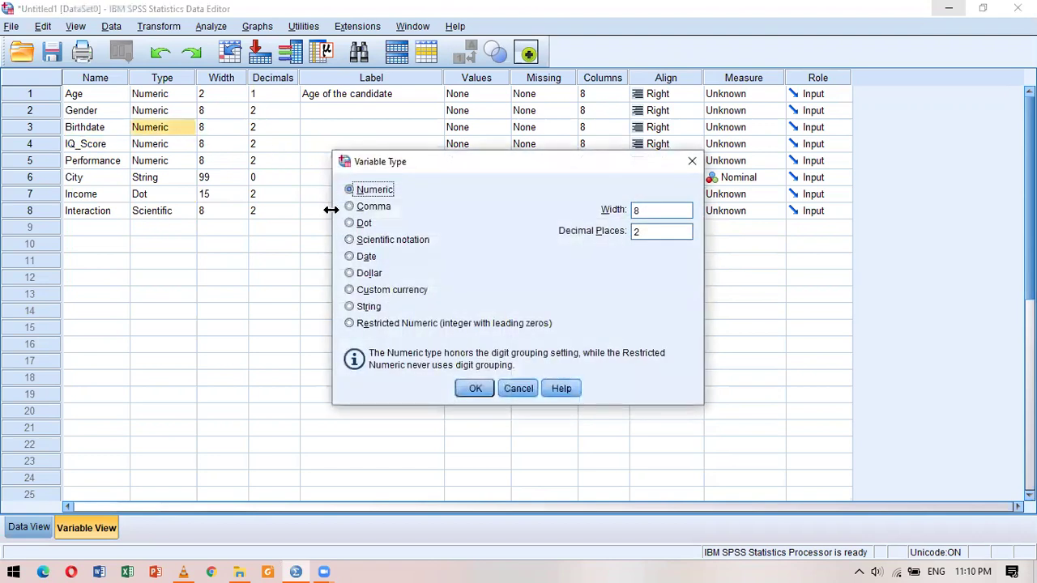
click(350, 256)
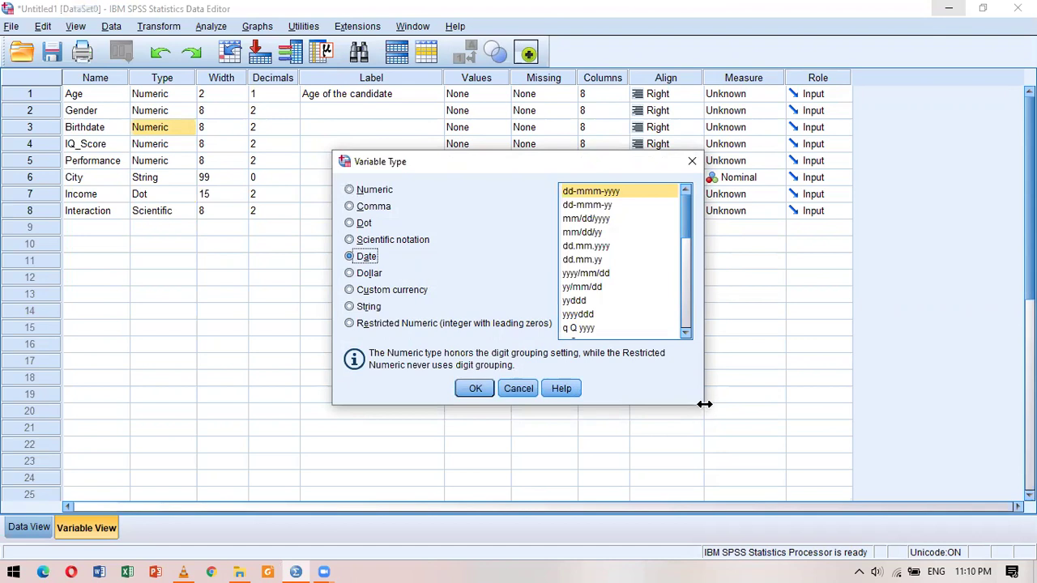
drag(704, 404, 913, 404)
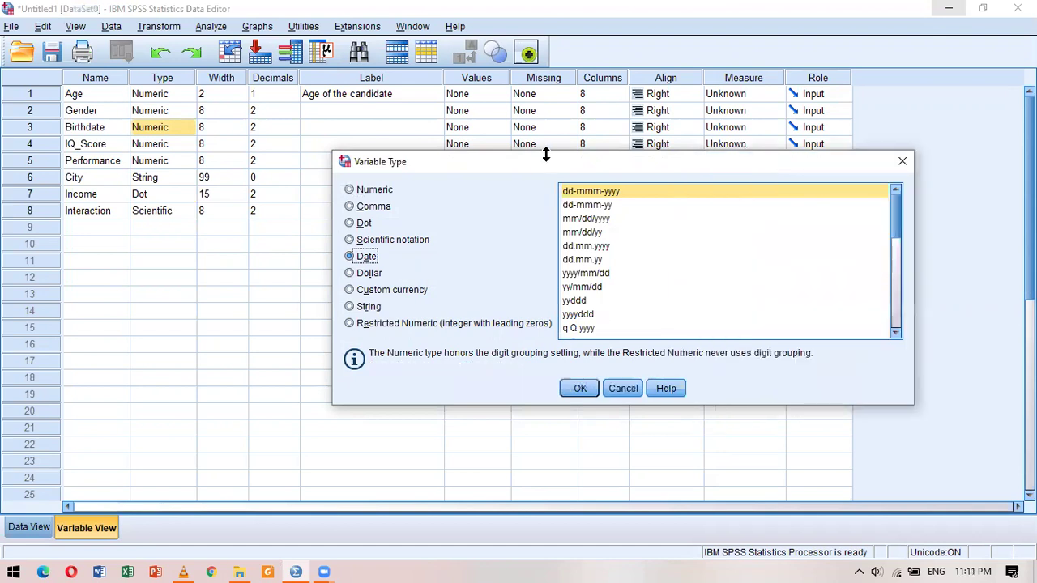
drag(546, 151, 488, 103)
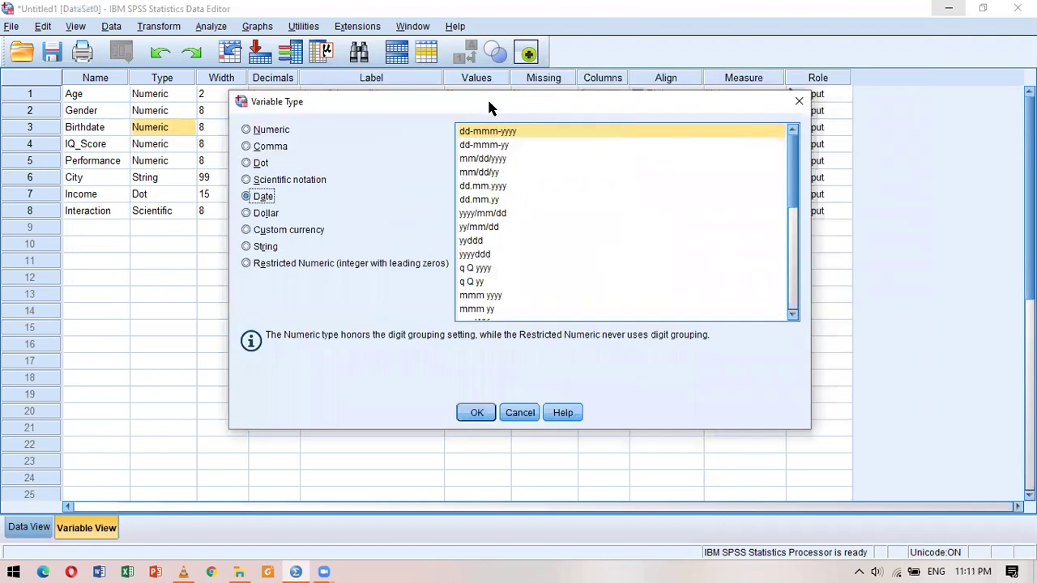
click(487, 133)
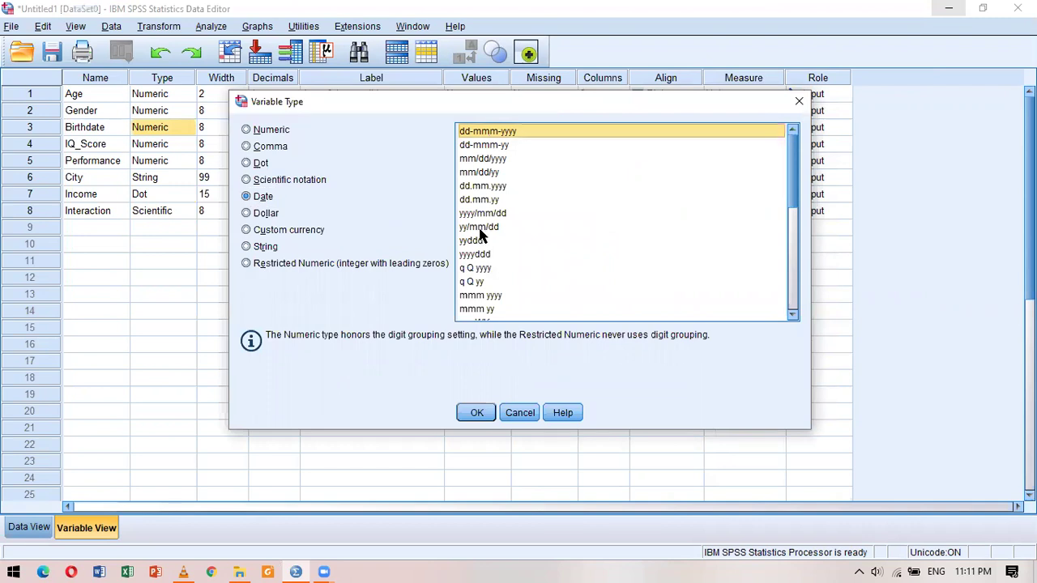
click(476, 413)
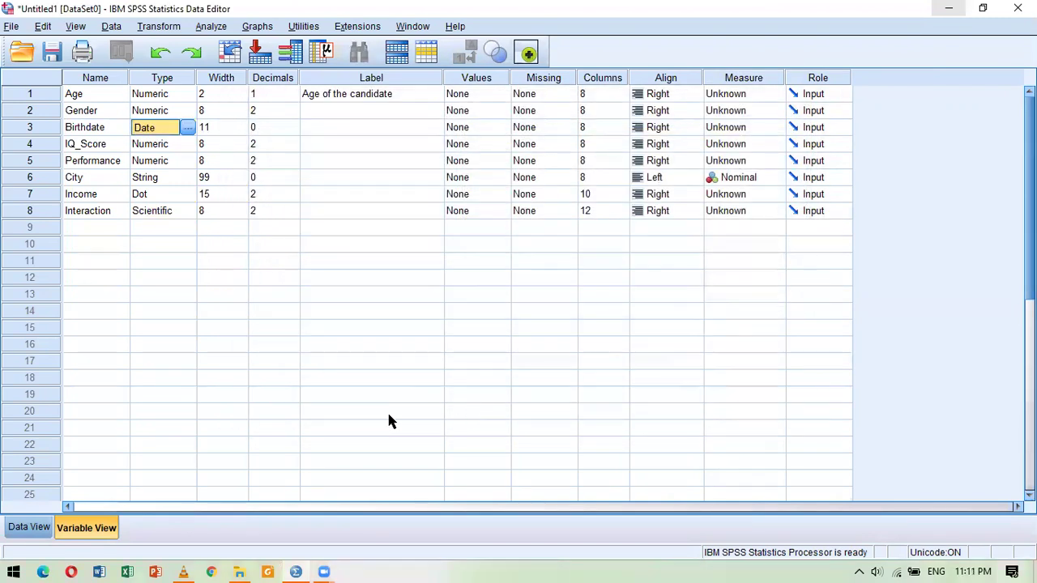
Step: Widen the Birthdate column in the data sheet to about 11 characters and enter a sample date of birth in its first row
click(29, 527)
drag(249, 104, 270, 103)
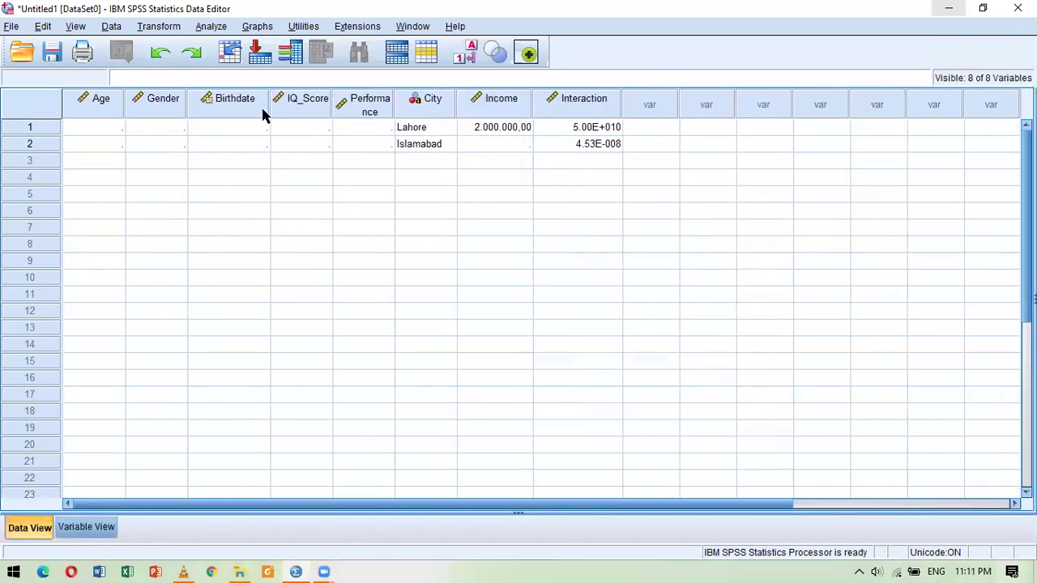
click(218, 131)
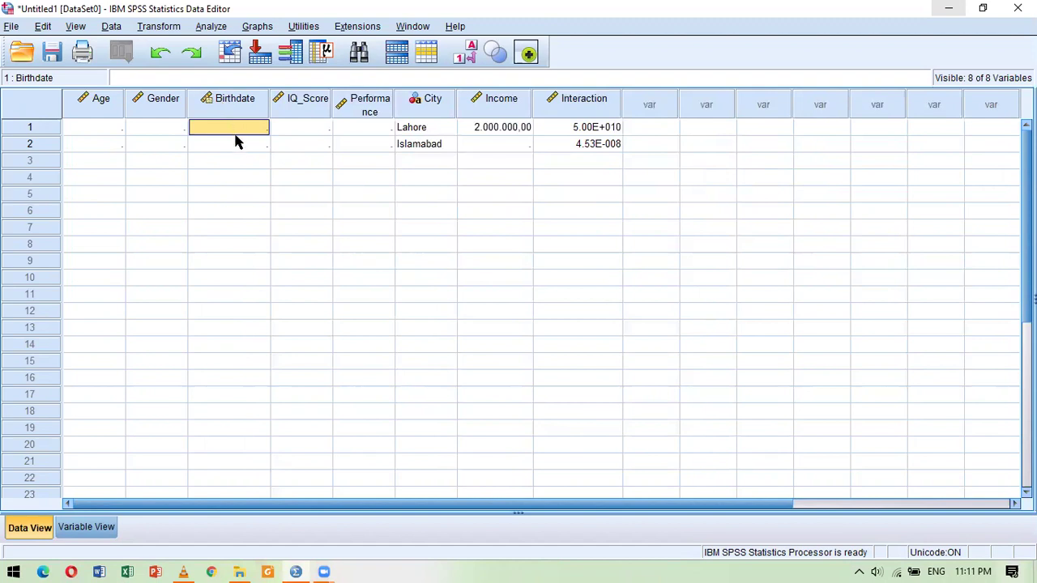
text(1)
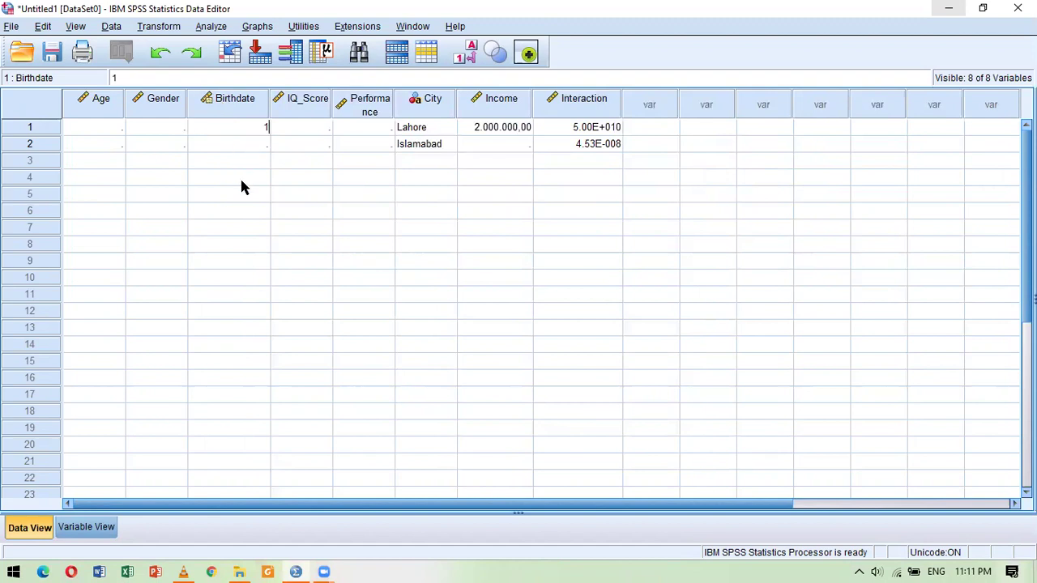
text(5-11-1990)
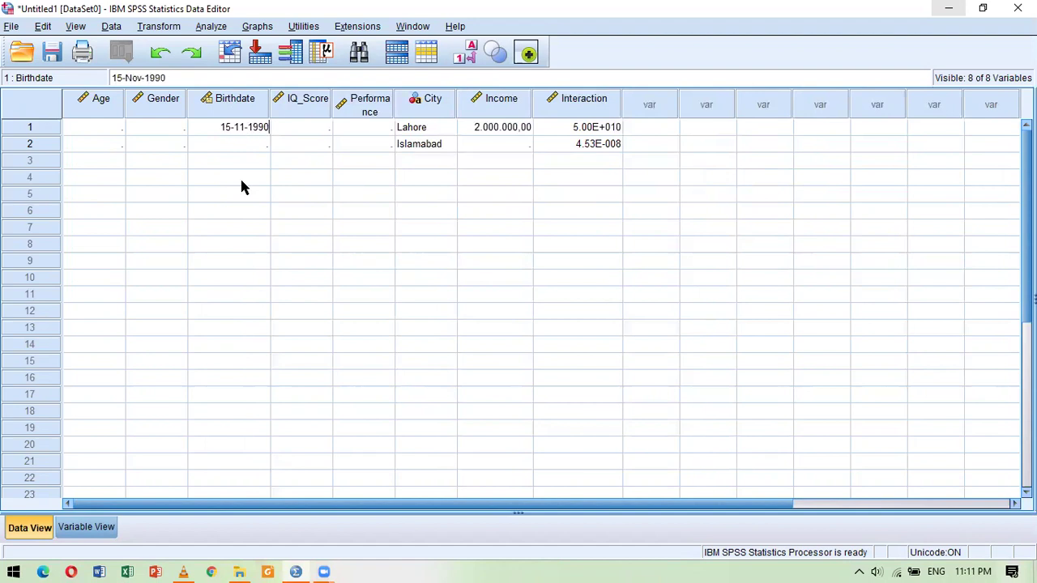
key(Return)
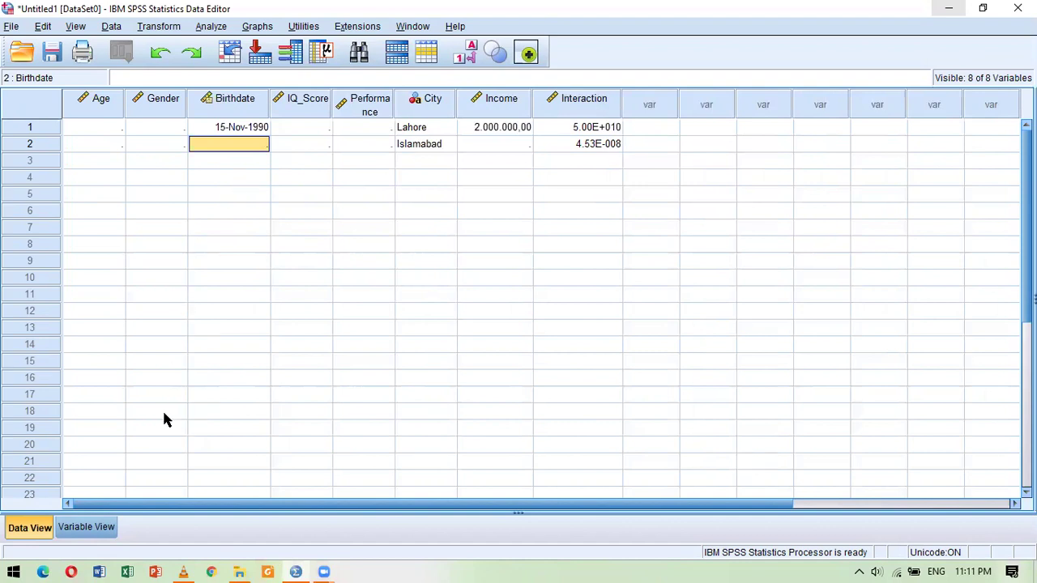
Step: Change the Birthdate variable's date format to mm/dd/yy and check its first value in the data sheet
click(87, 529)
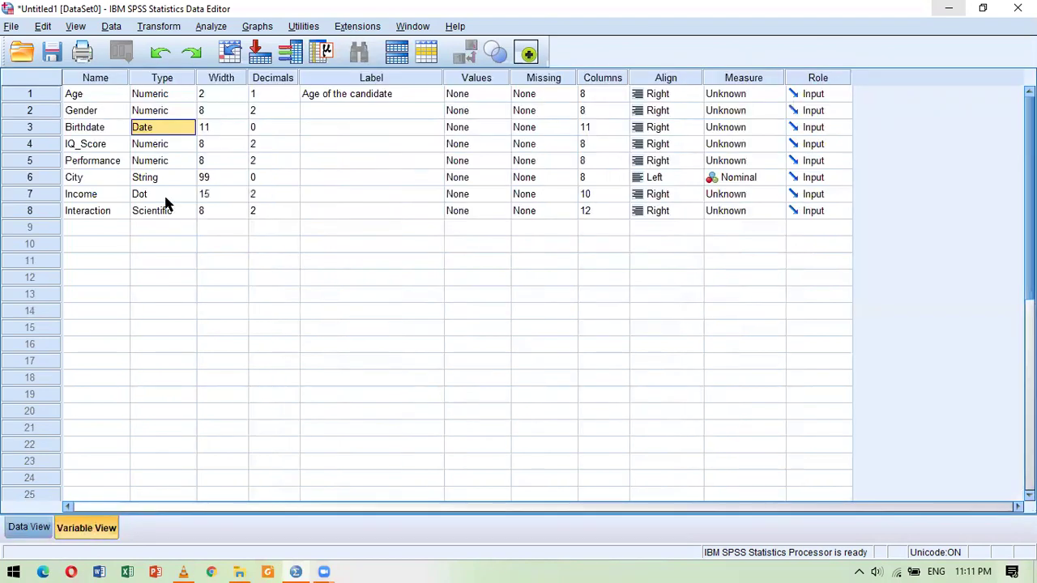
click(186, 128)
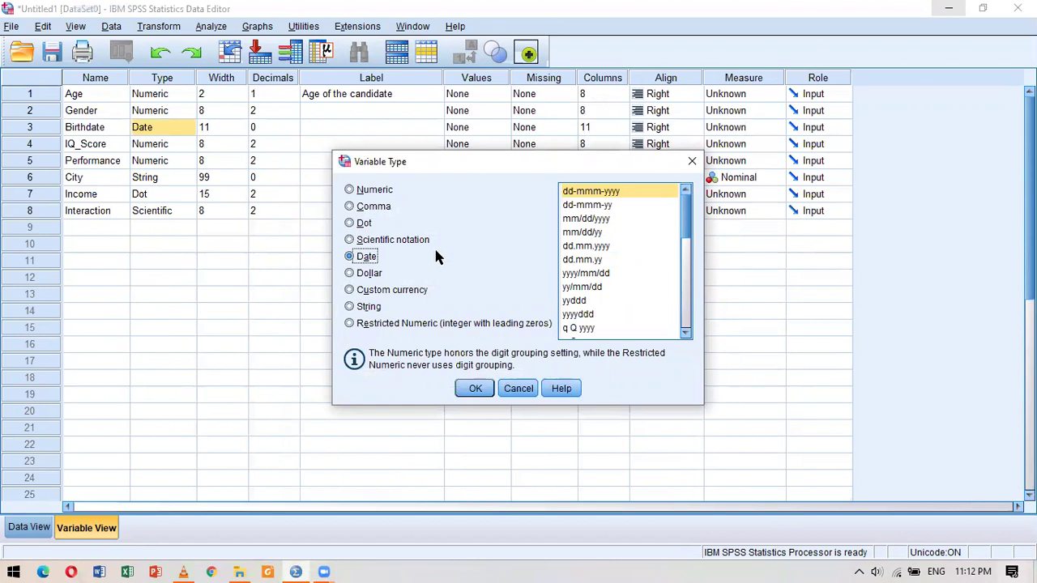
click(589, 234)
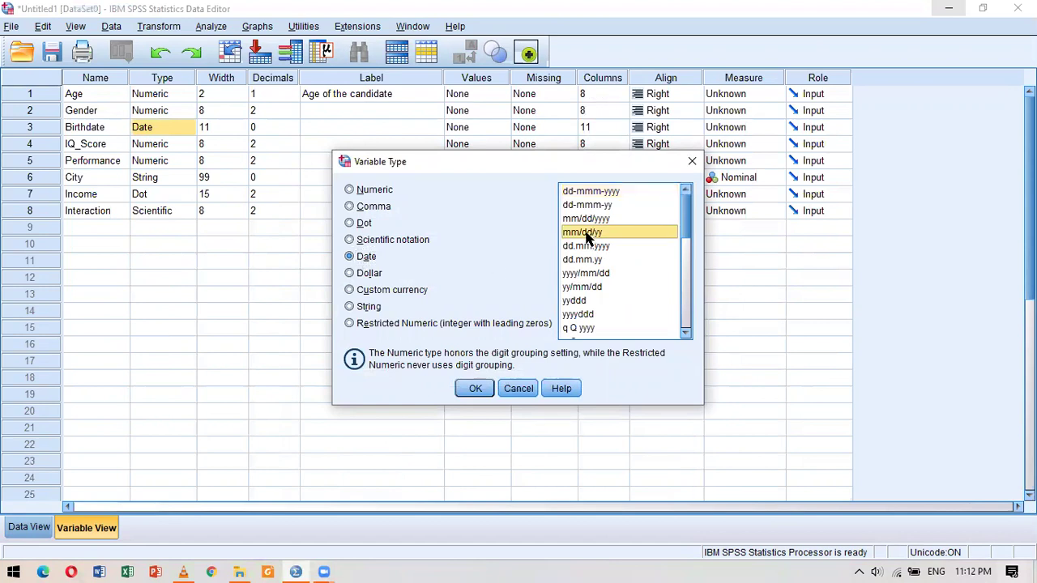
click(475, 388)
click(36, 527)
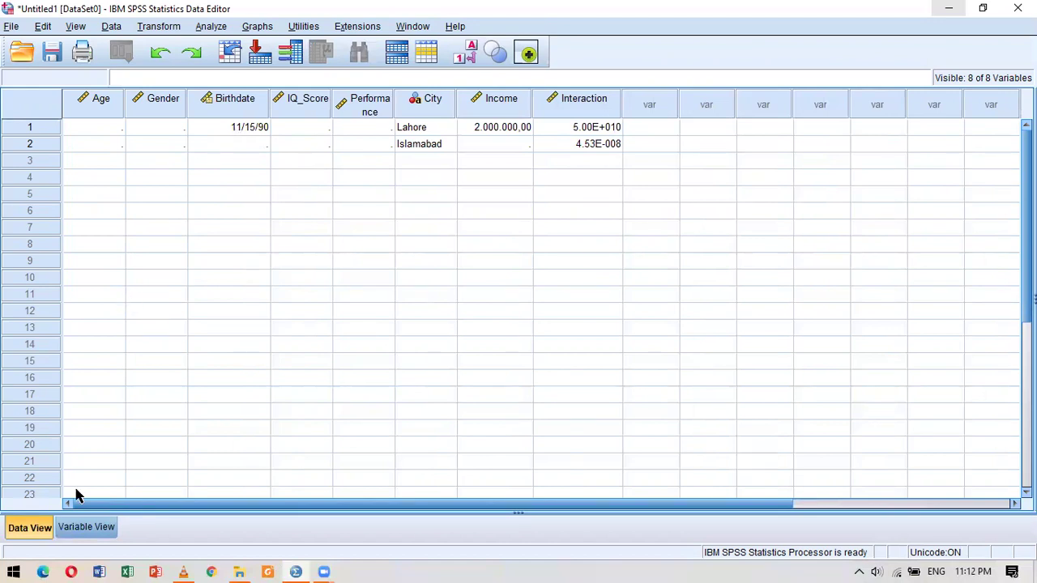
click(81, 532)
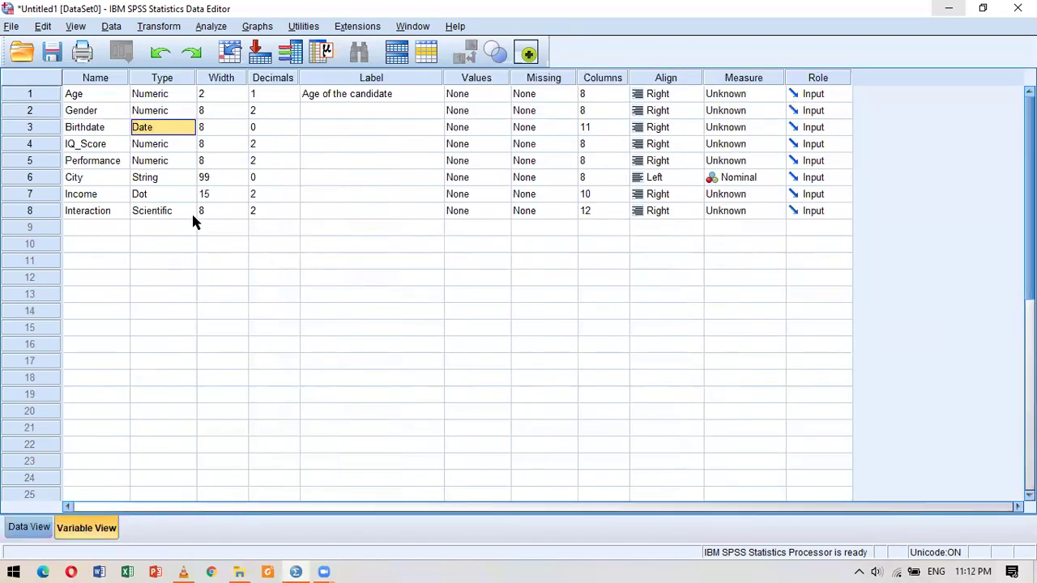
click(187, 162)
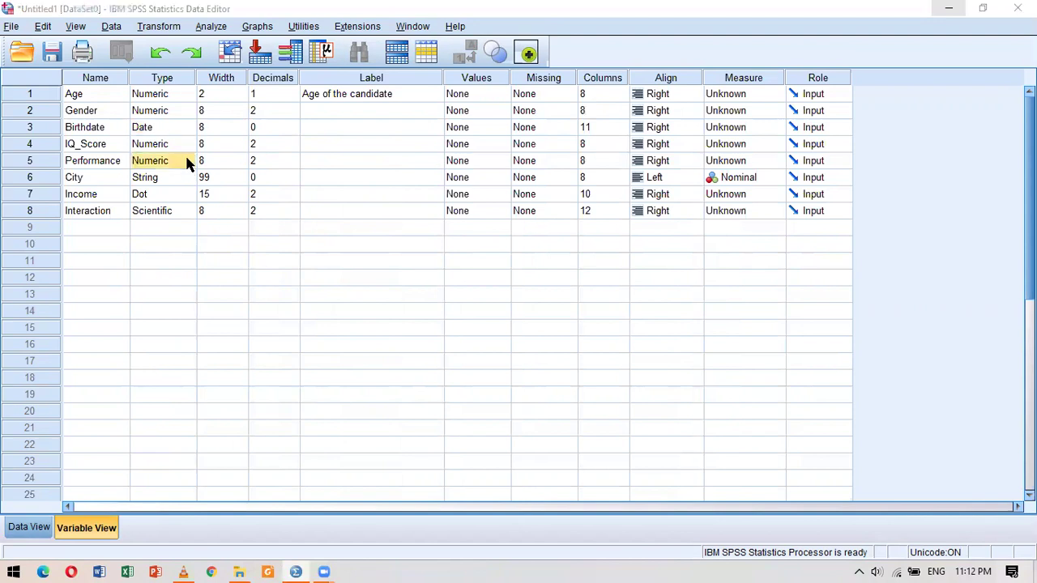
click(188, 161)
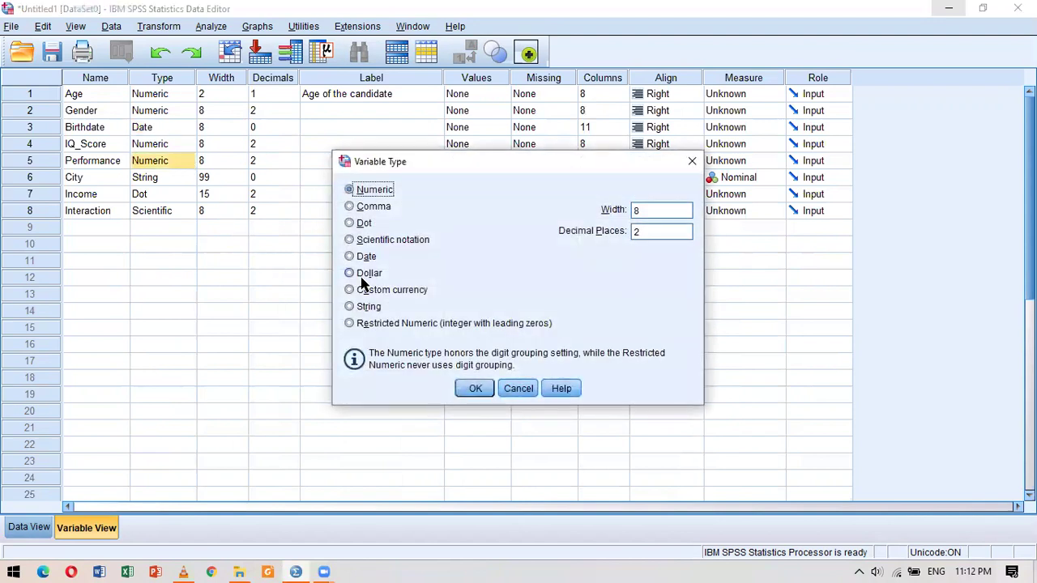
click(516, 389)
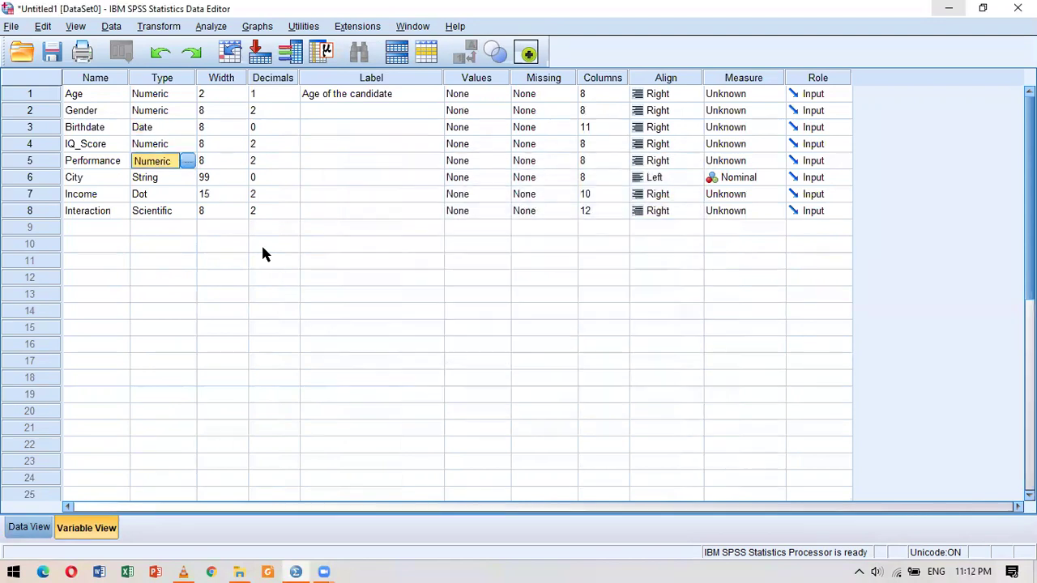
Step: Set the Income variable's type to Dollar with the $###,###,###.## format and check its first value in the data sheet
click(94, 197)
click(192, 198)
click(192, 198)
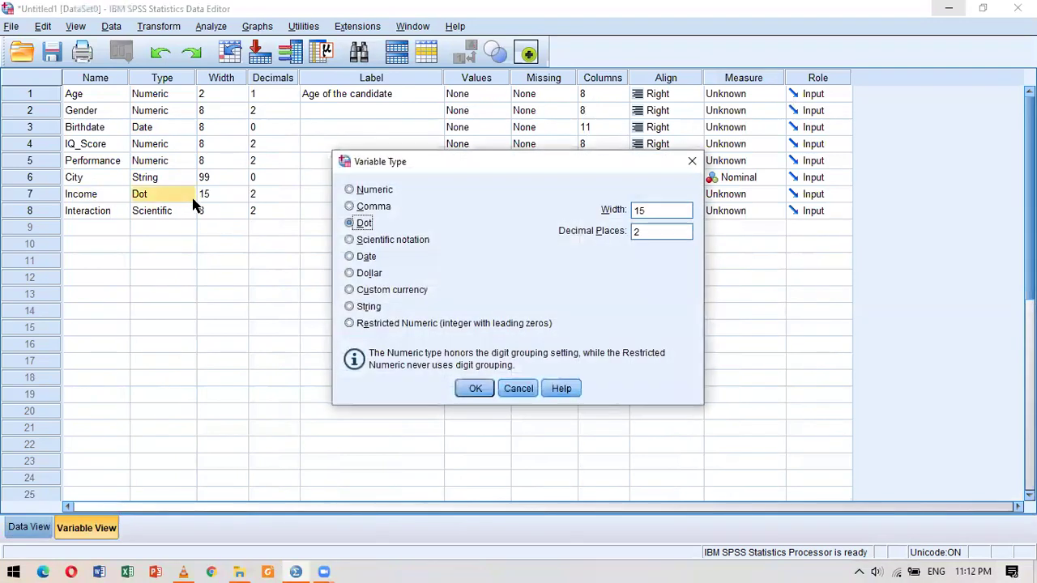
click(367, 274)
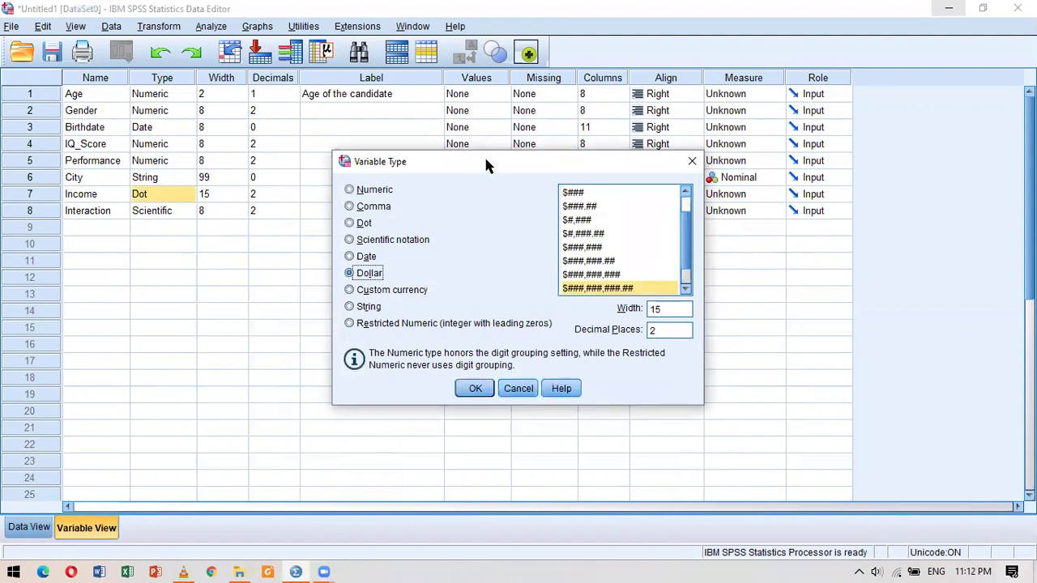
drag(486, 153, 486, 119)
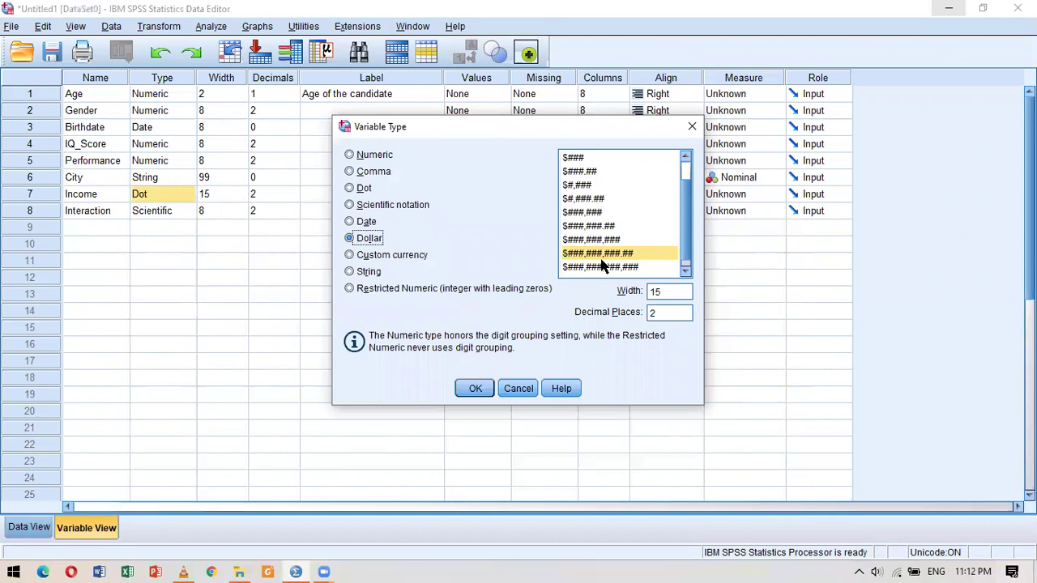
scroll(685, 166, up, 1)
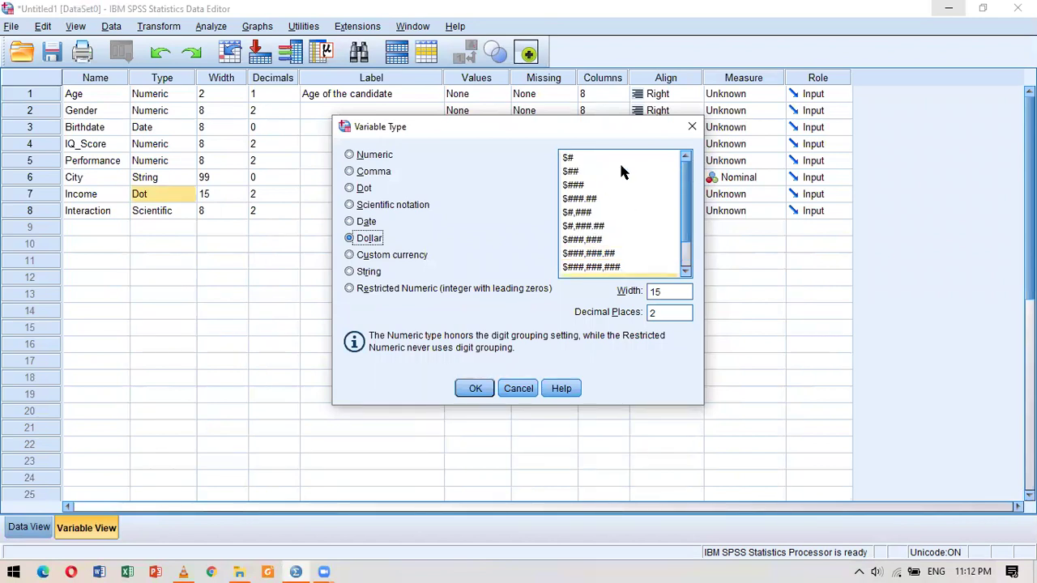
click(685, 270)
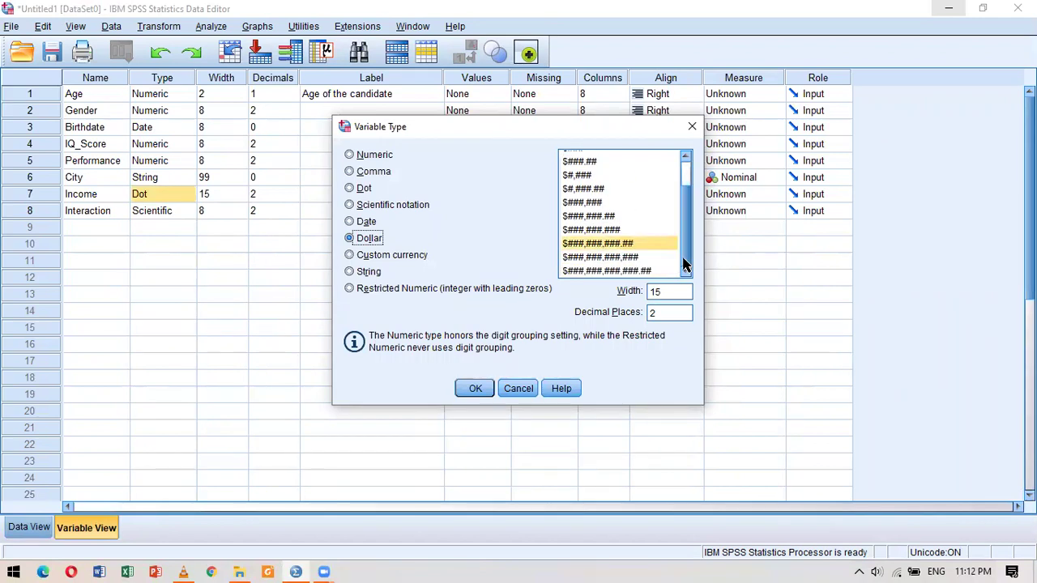
click(475, 389)
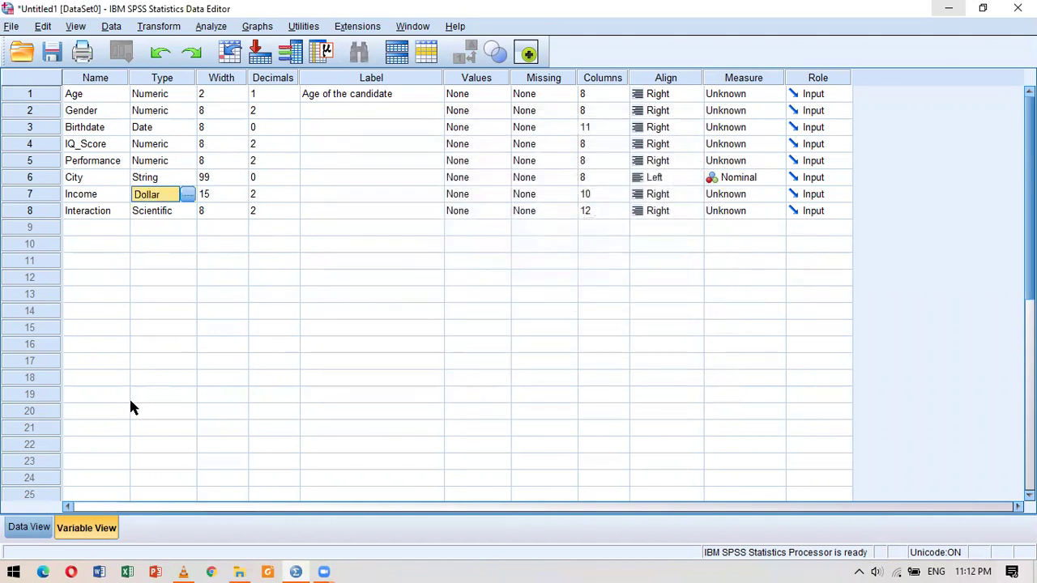
click(41, 527)
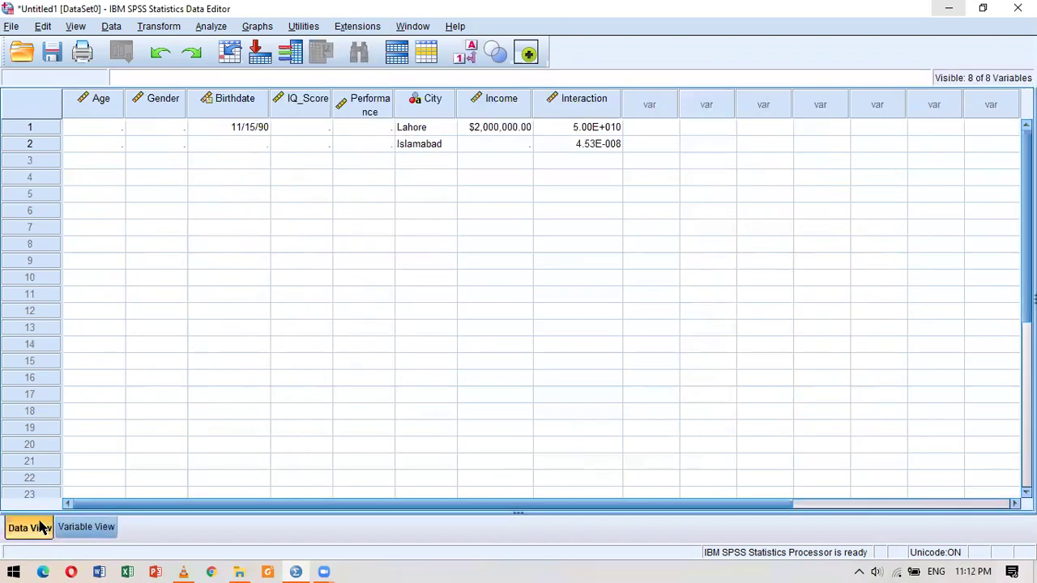
click(484, 131)
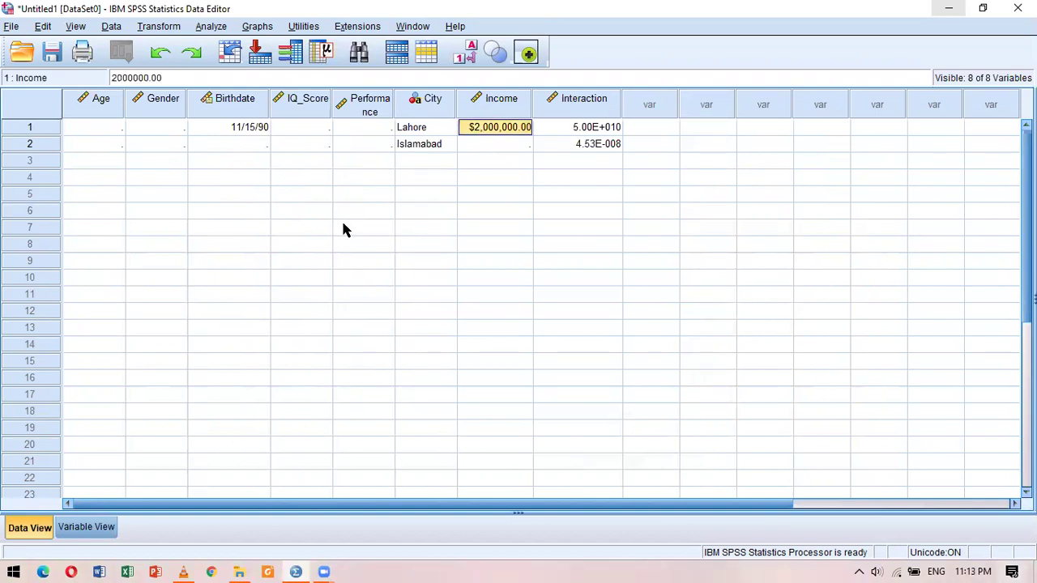
Step: Examine the custom currency formats available for the Income variable's type and leave without applying one
click(97, 528)
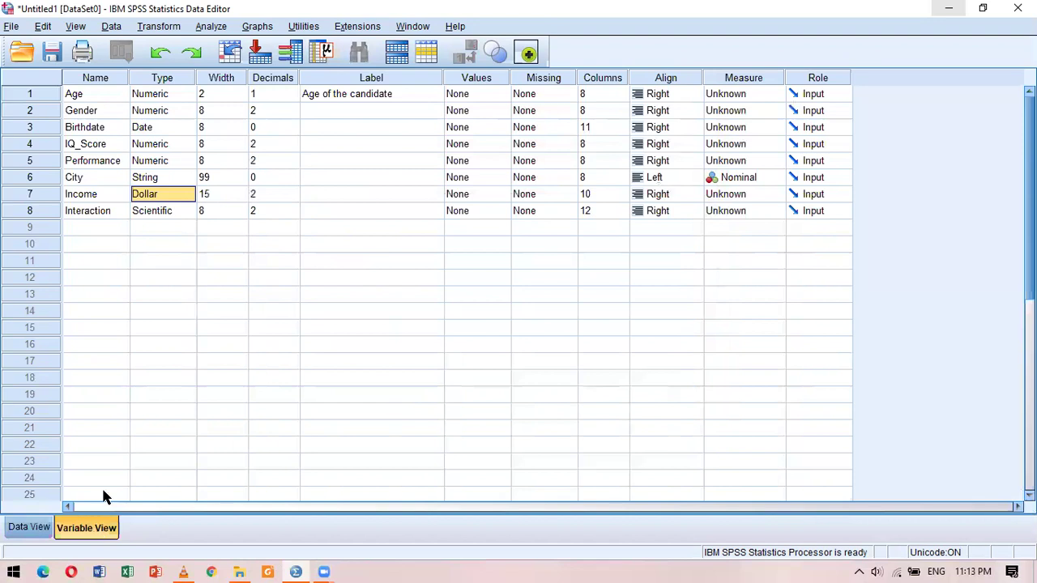
click(193, 198)
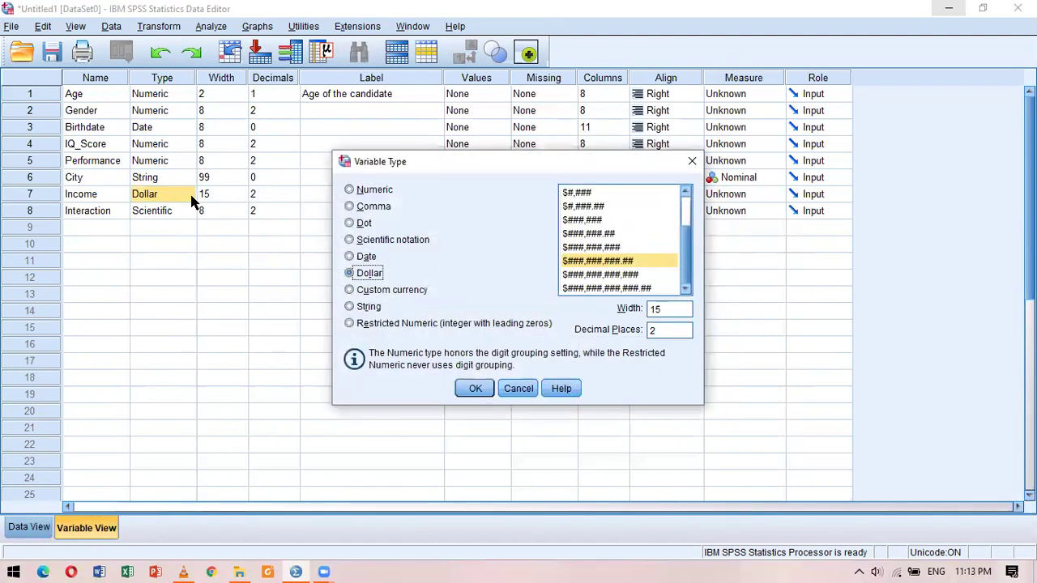
click(350, 290)
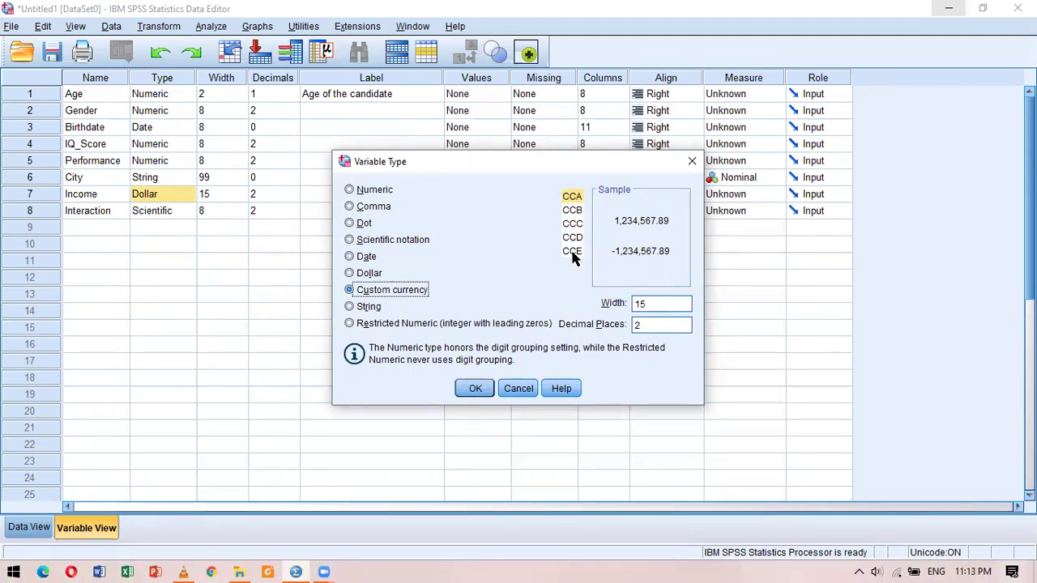
click(519, 388)
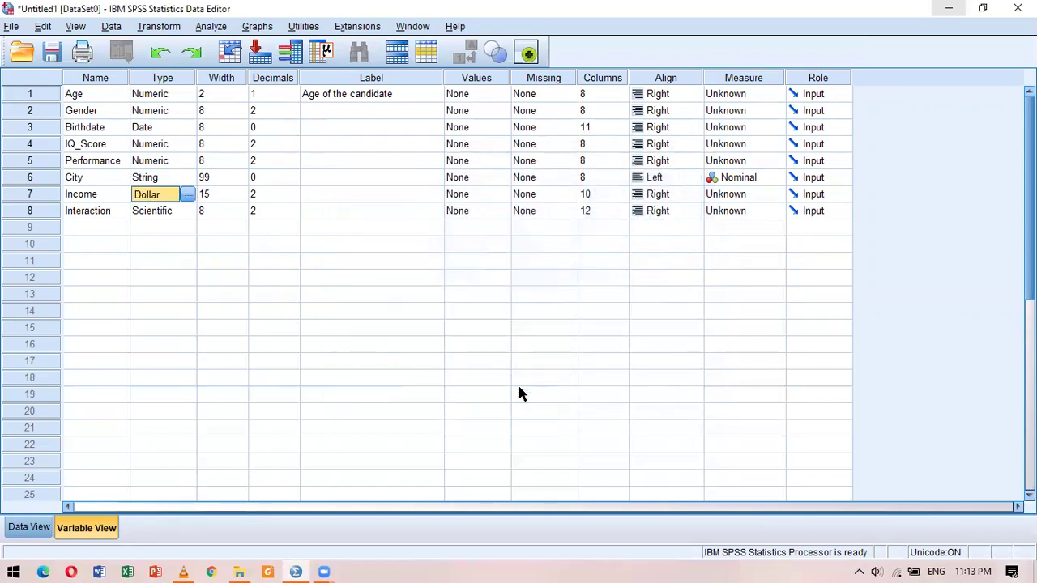
Step: Define the custom currency format CCA with the prefix PKR for all values, and close the resulting output viewer without saving it
click(45, 29)
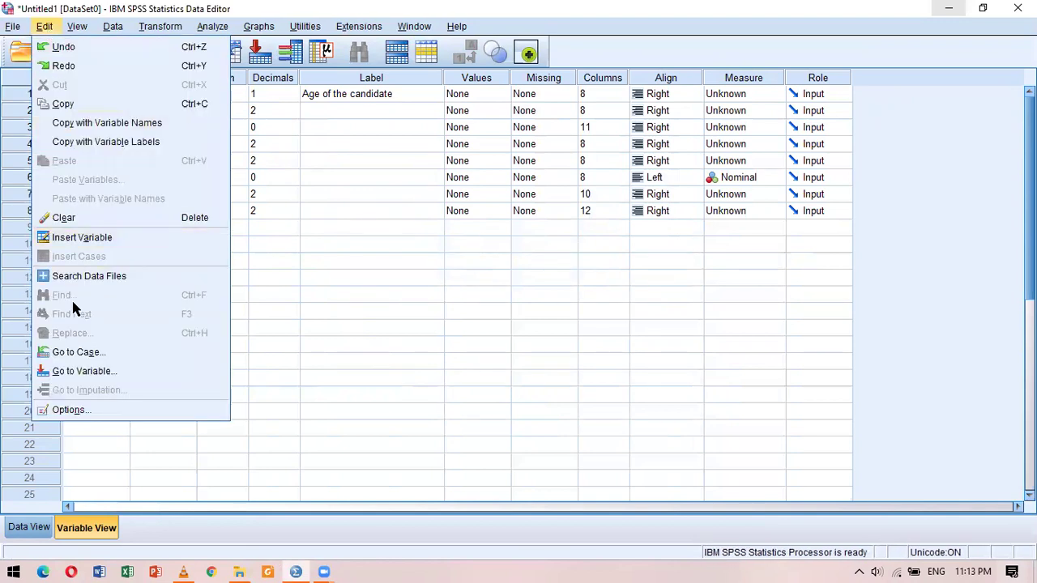
click(68, 411)
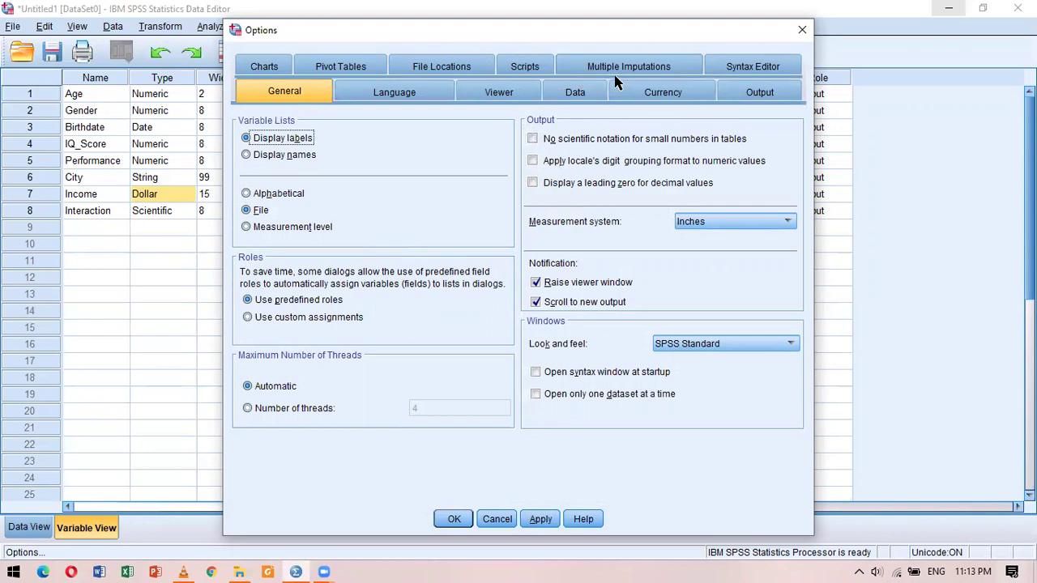
click(654, 94)
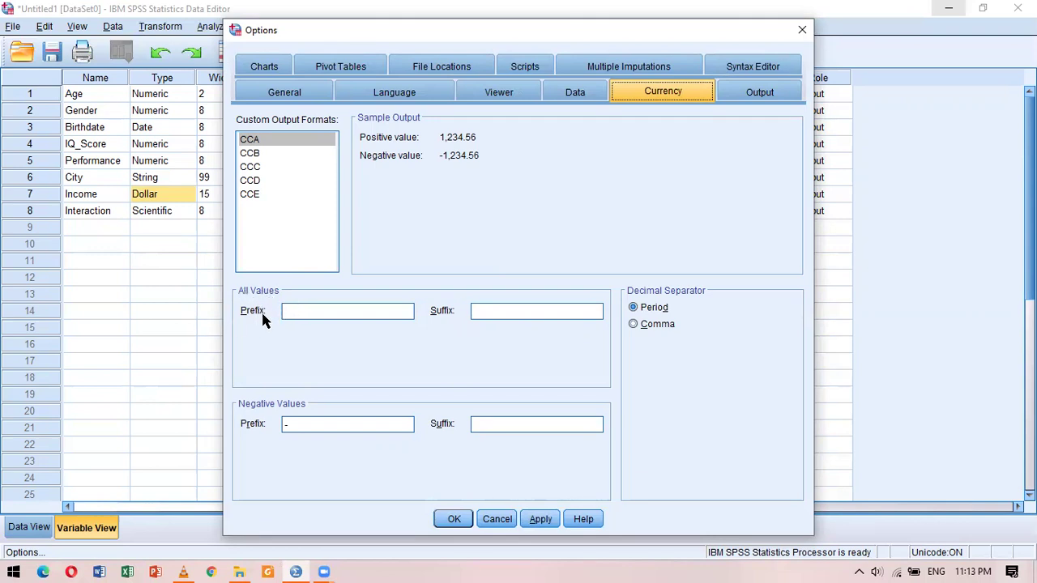
click(297, 312)
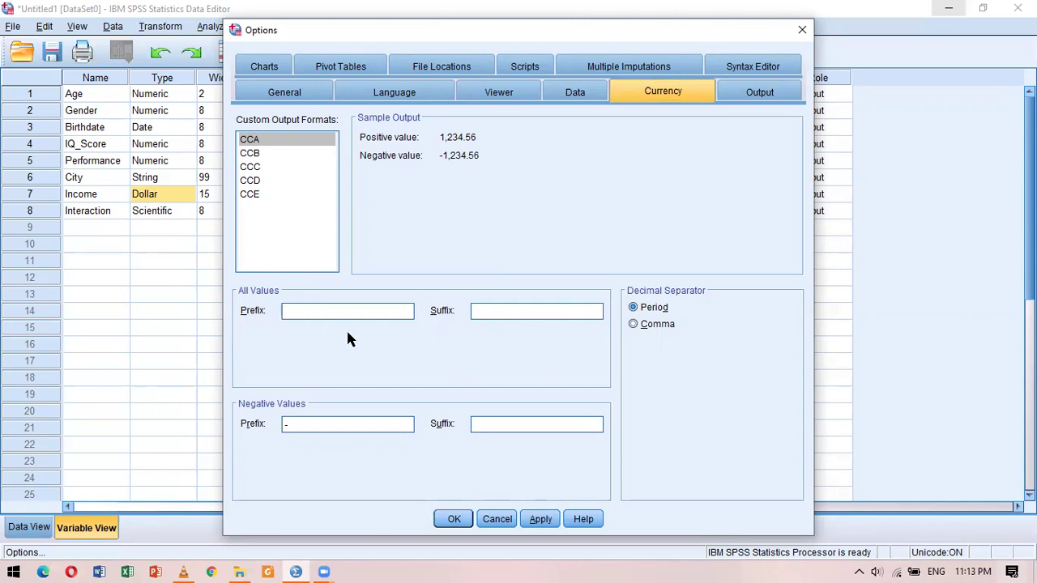
text(P)
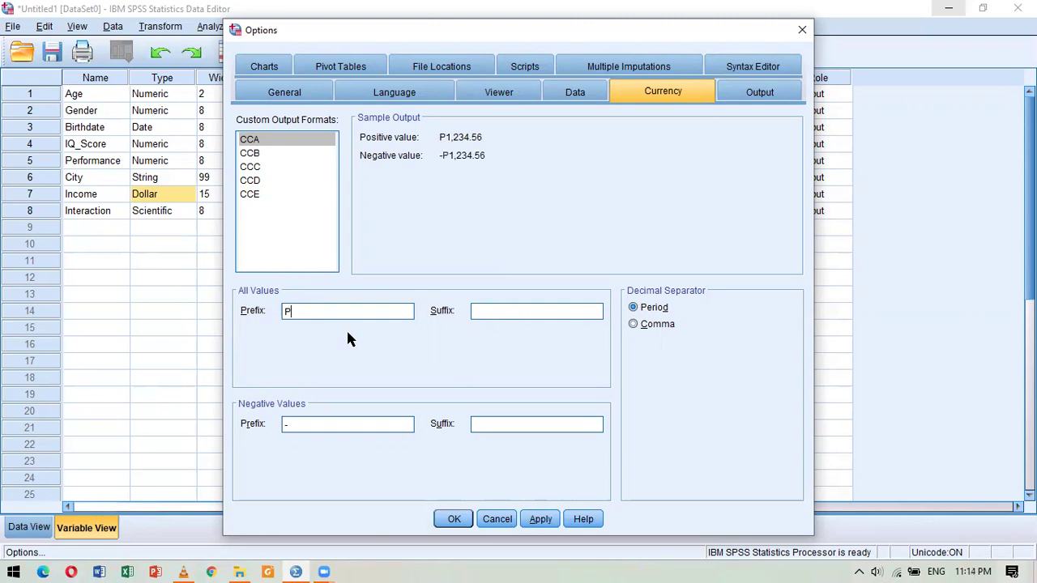
text(KR)
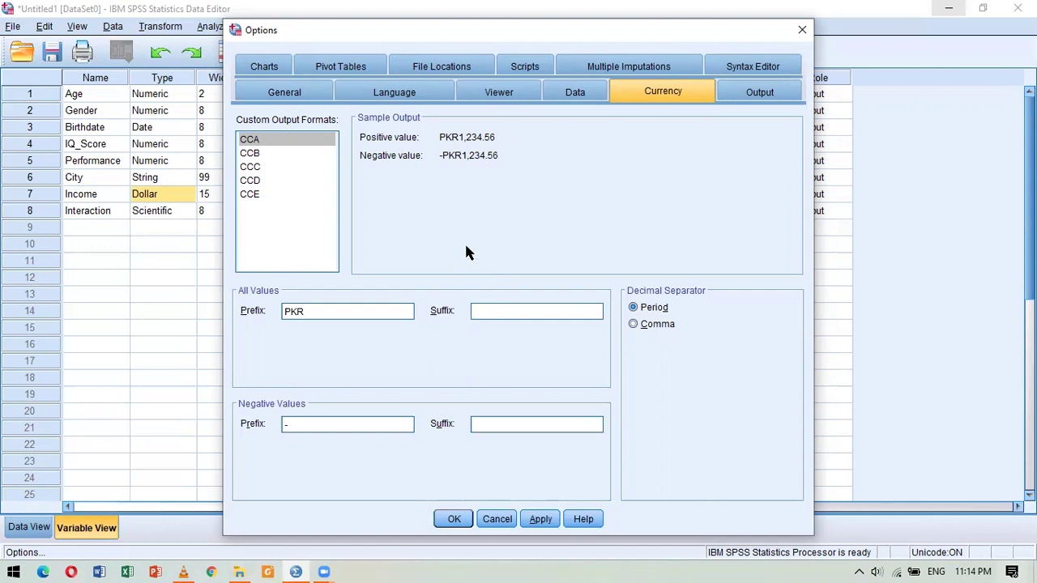
click(452, 519)
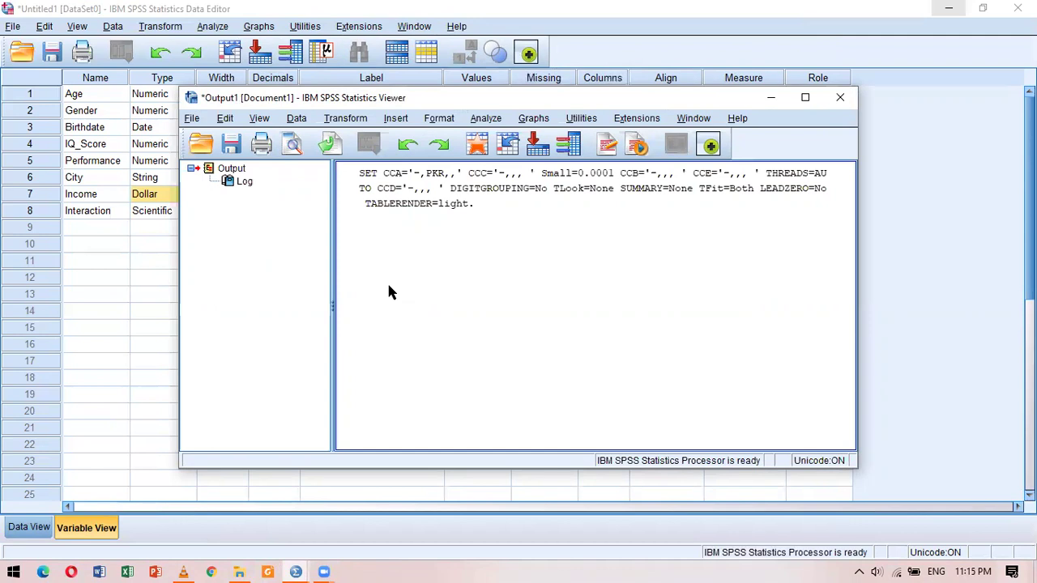
click(840, 97)
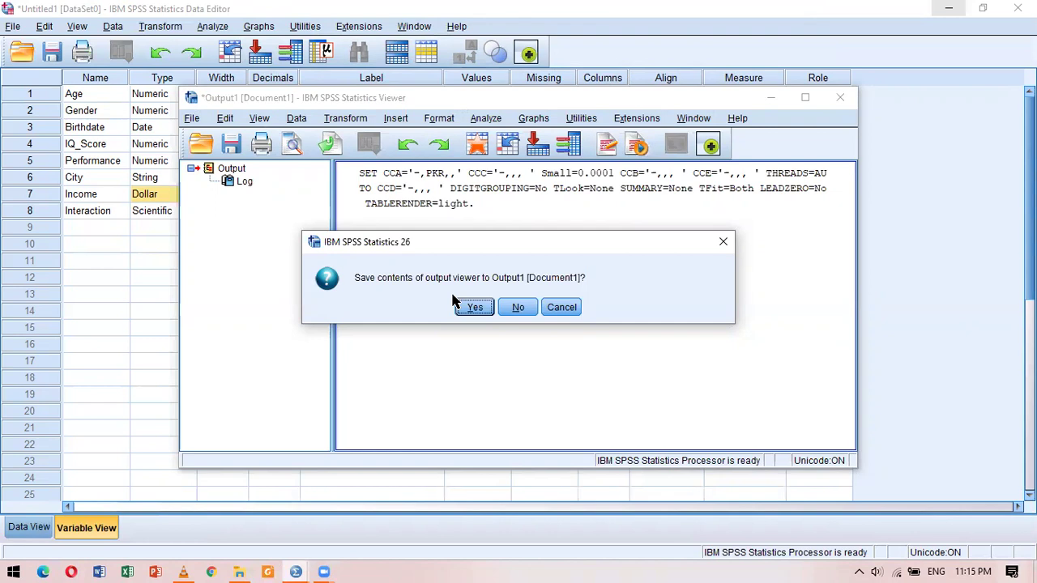
click(516, 308)
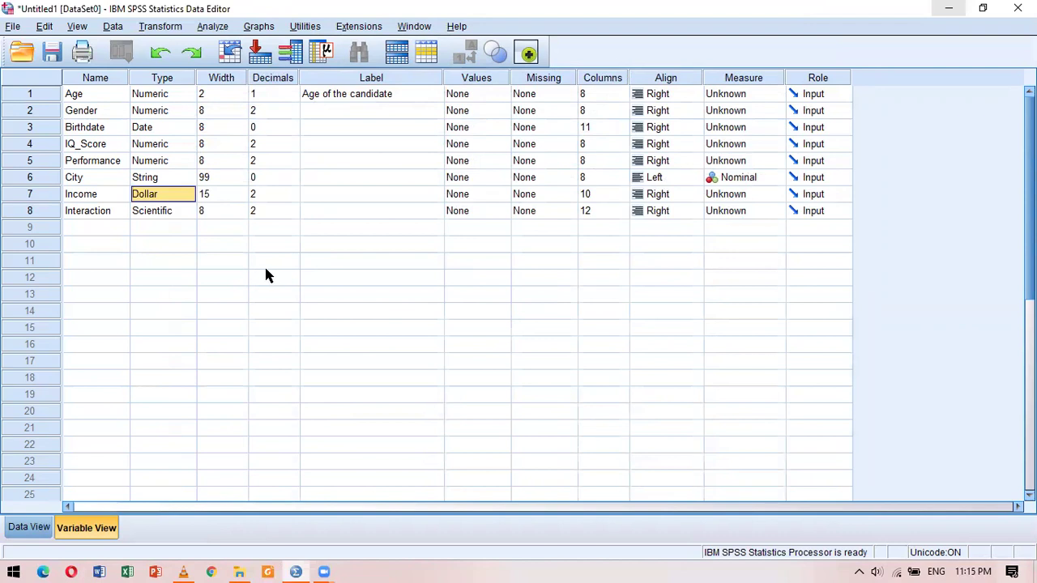
Step: Set the Income variable's type to custom currency CCA and widen its data sheet column to about 13 characters
click(191, 196)
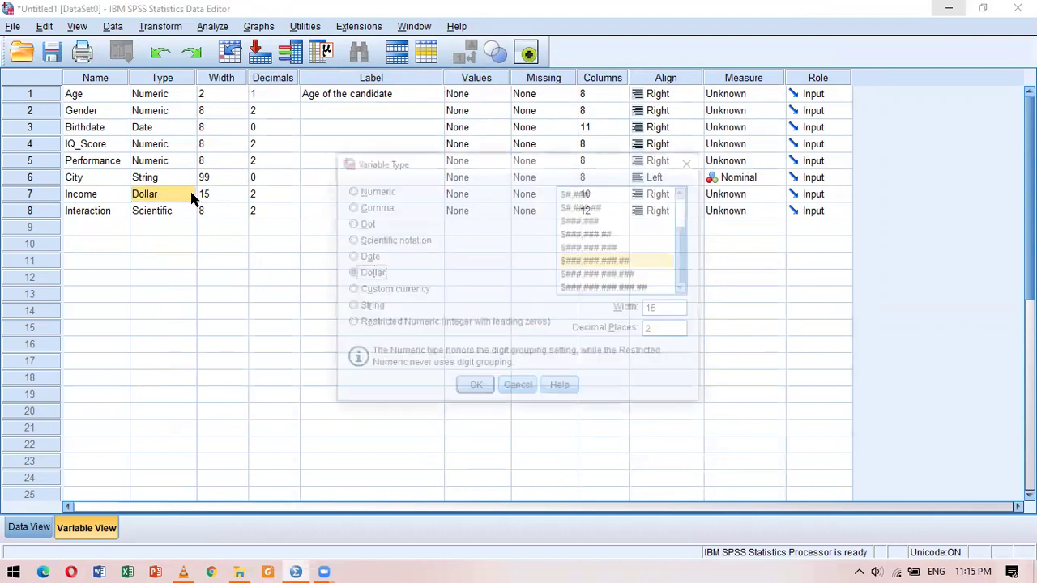
click(373, 292)
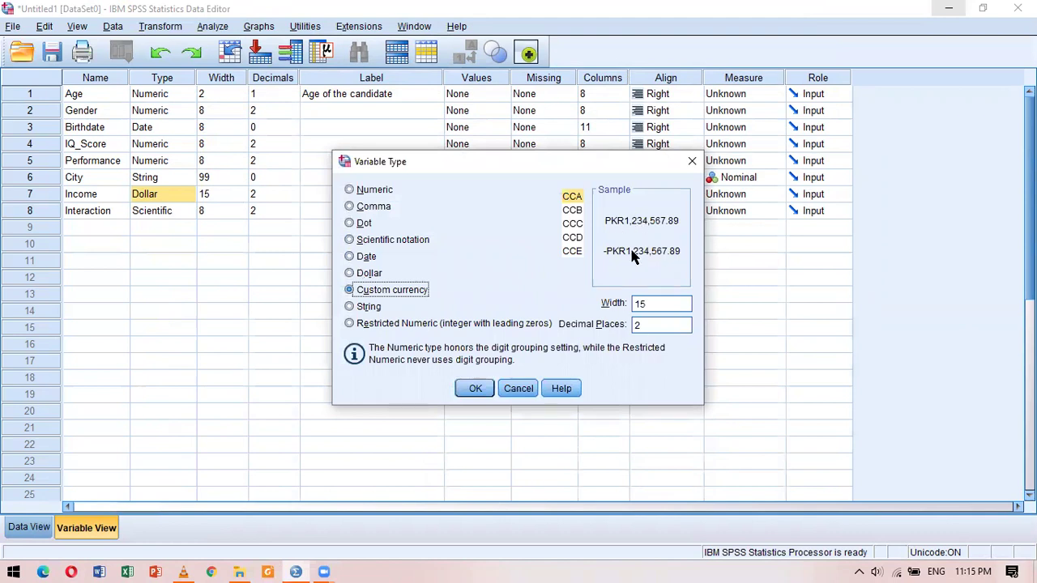
click(475, 388)
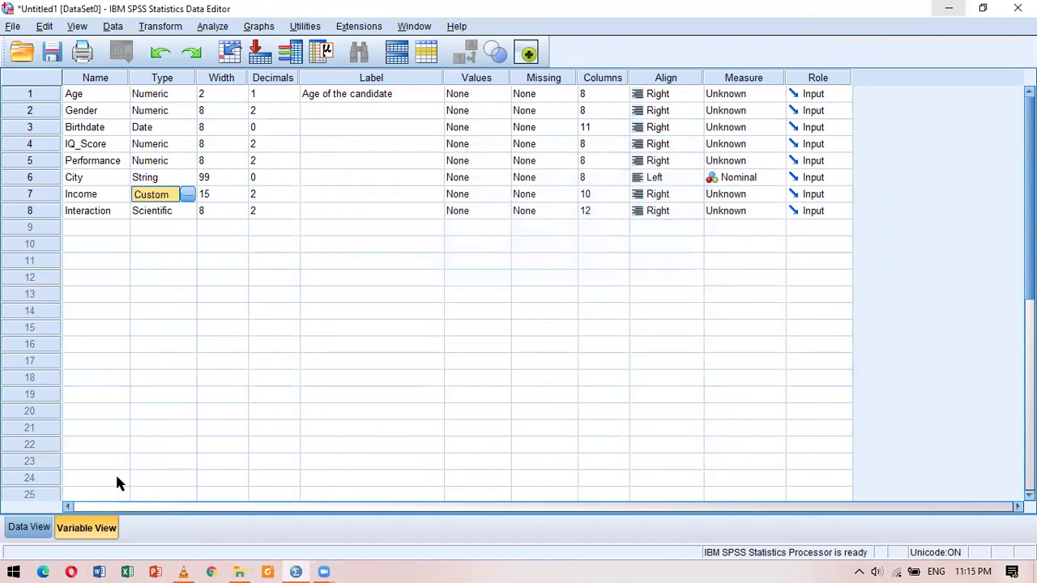
click(36, 527)
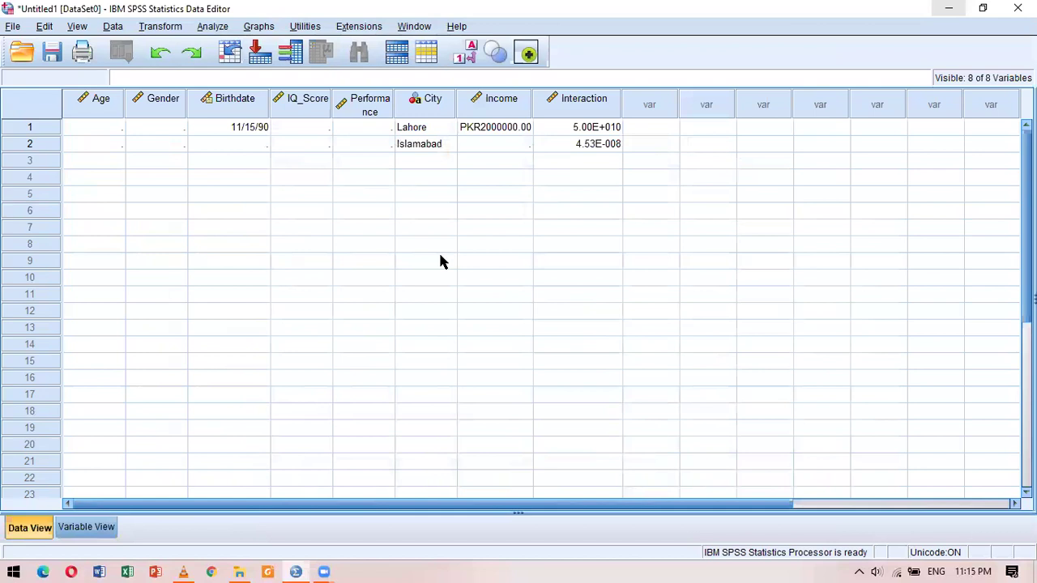
drag(533, 106, 553, 106)
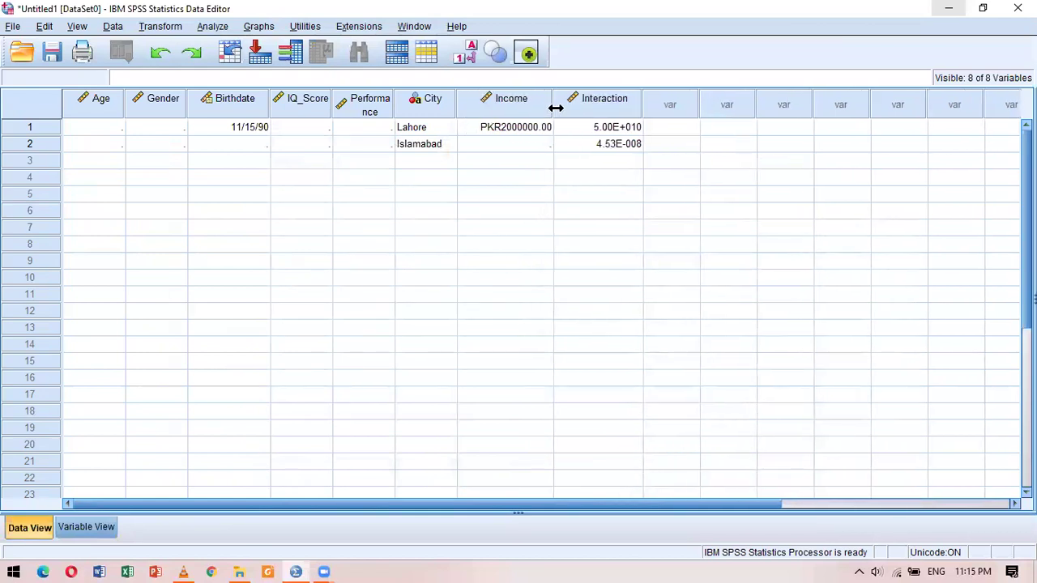
click(493, 129)
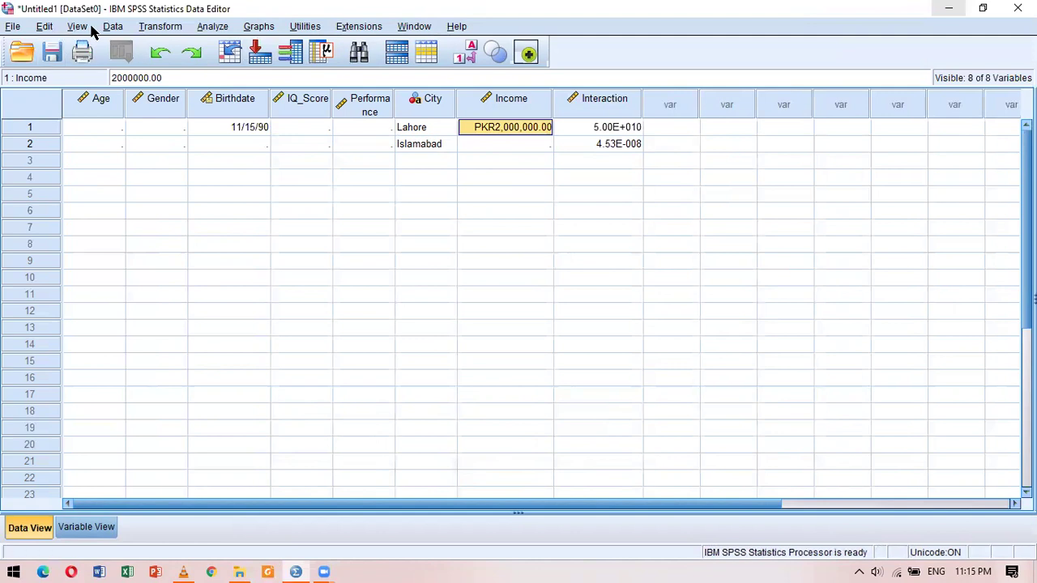
click(435, 163)
click(516, 161)
click(510, 130)
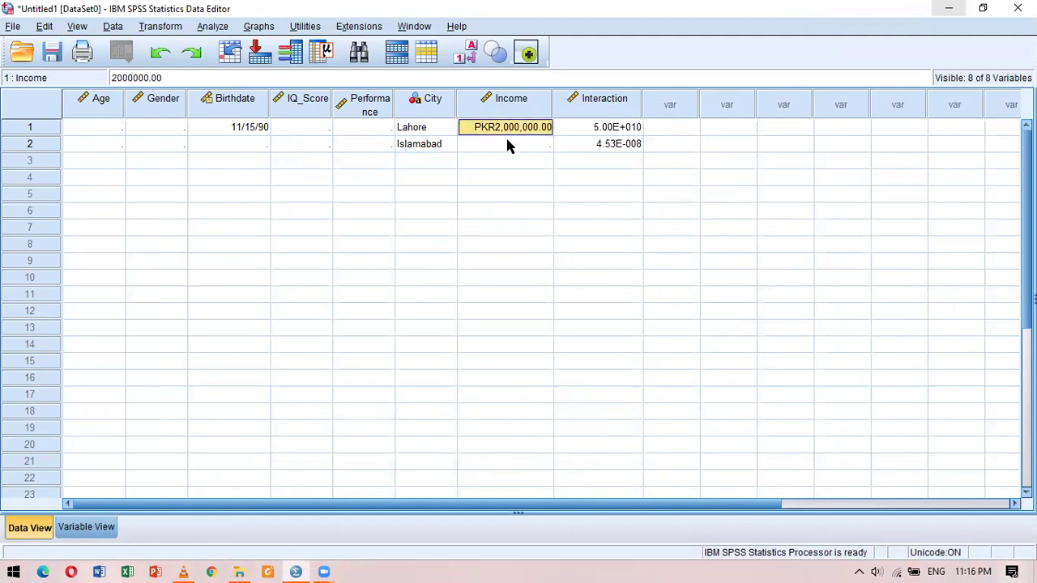
click(503, 143)
click(499, 131)
Step: Review the decimal separator setting of the CCA custom currency format in the program options
click(111, 28)
click(58, 30)
click(54, 31)
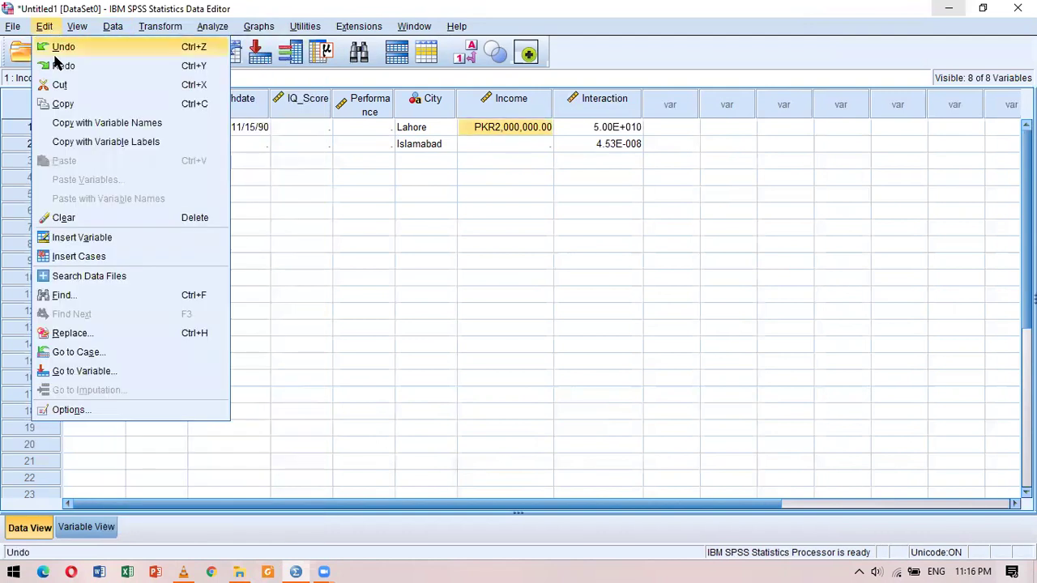
click(94, 411)
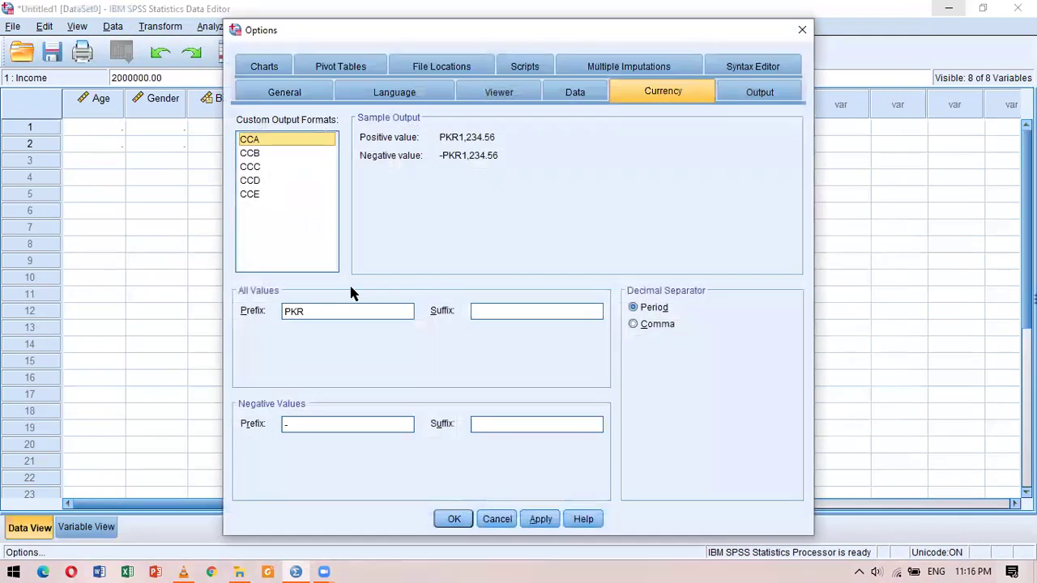
click(646, 310)
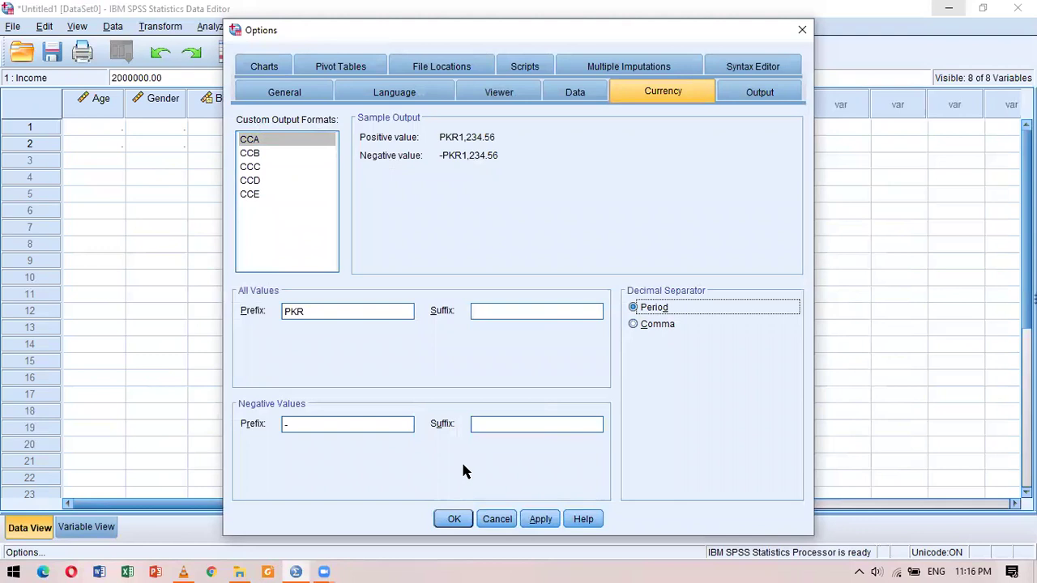
click(451, 520)
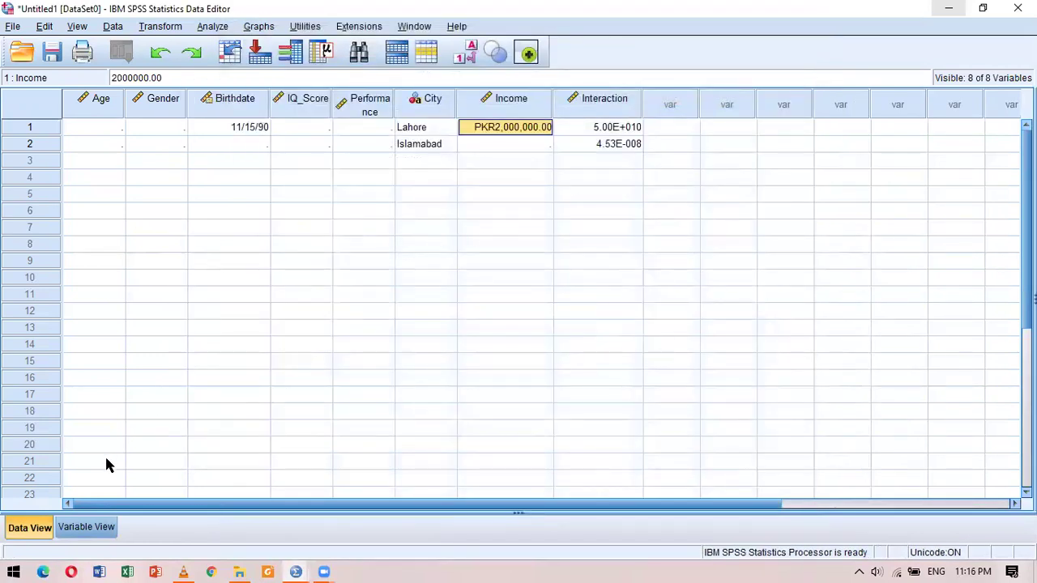
Step: Examine the City variable's type settings in the variable definitions and close them without changes
click(81, 527)
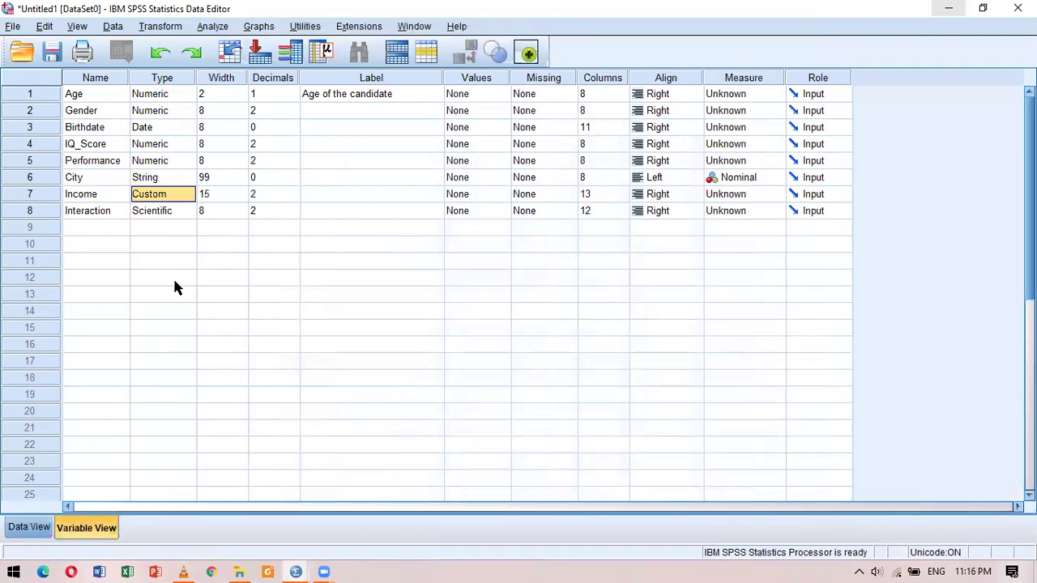
double_click(188, 177)
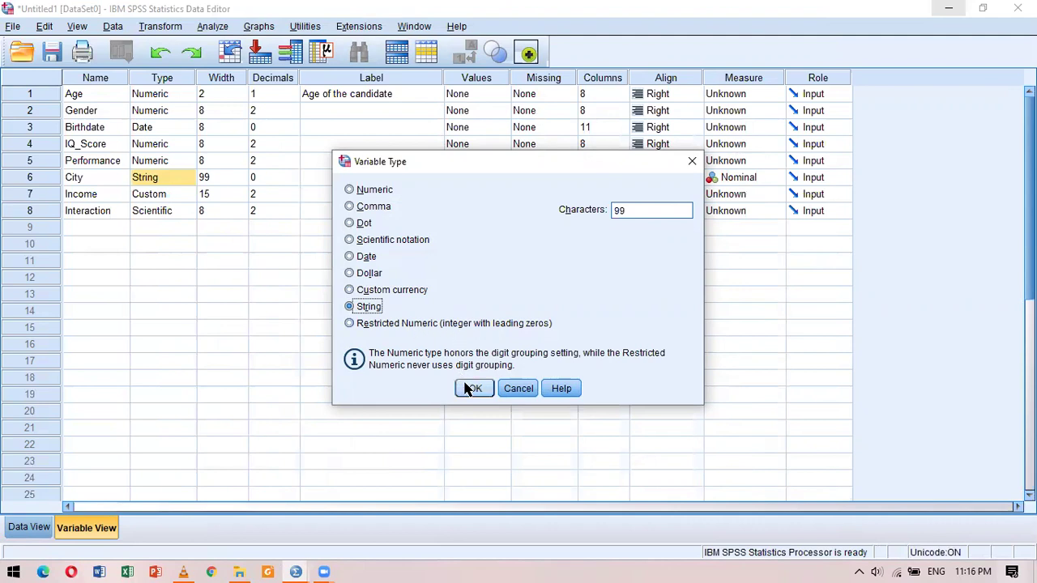
click(693, 161)
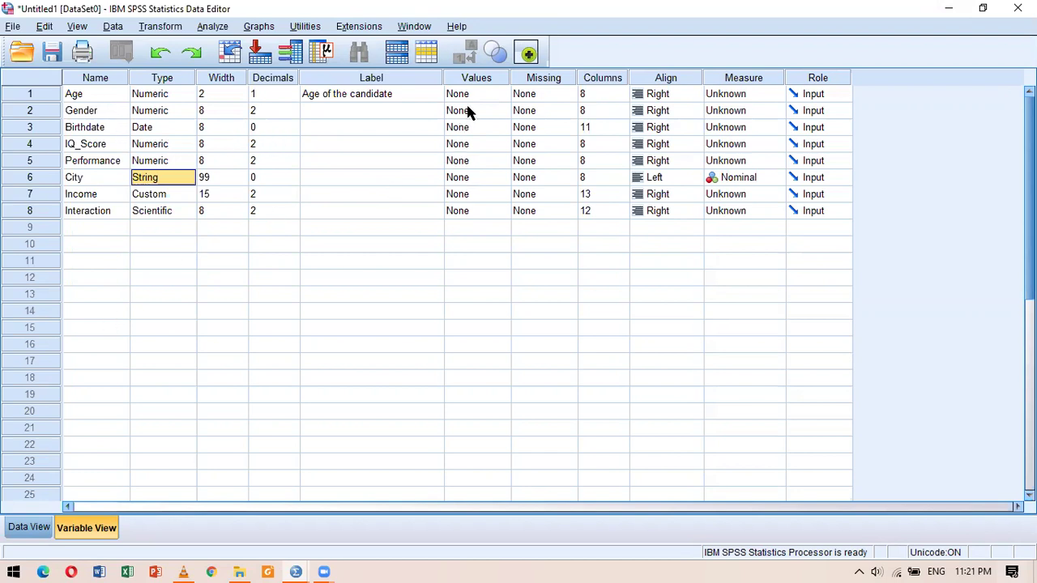
Step: Label the Gender variable "Gender of the candidate", Birthdate "Birthday" and IQ_Score "Intelligence"
click(401, 113)
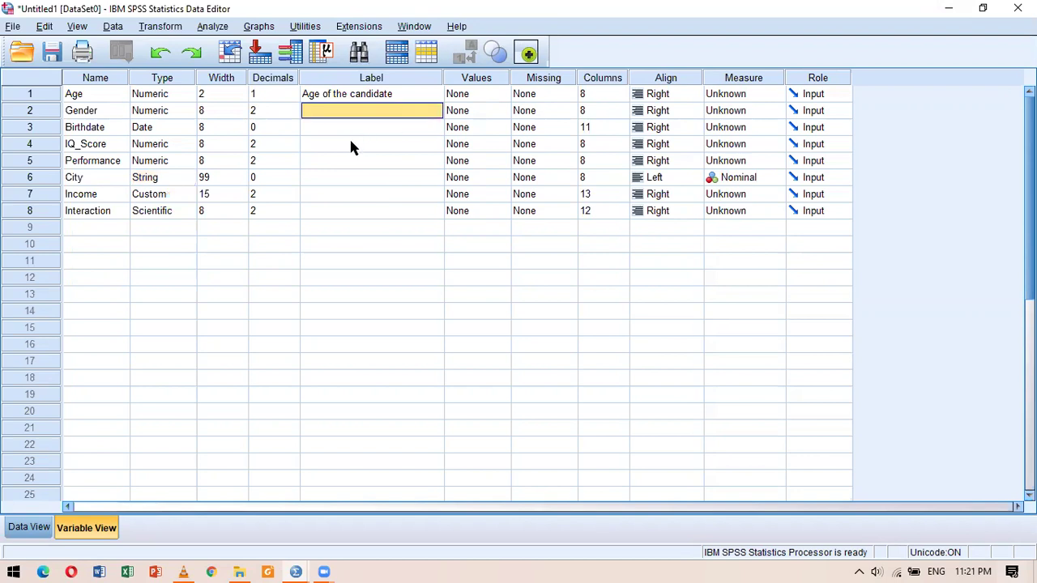
text(Gender of the candidate)
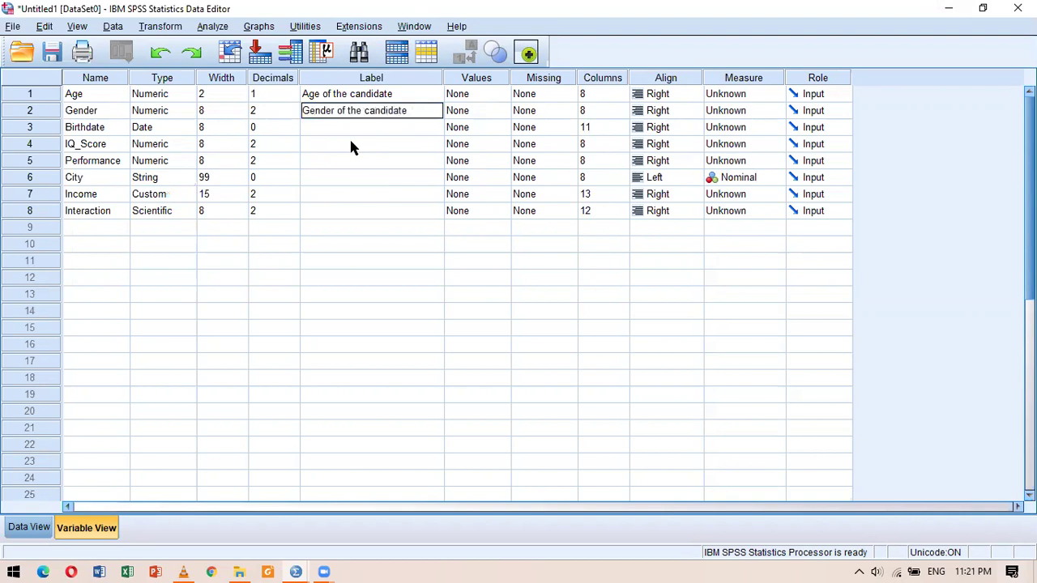
key(Return)
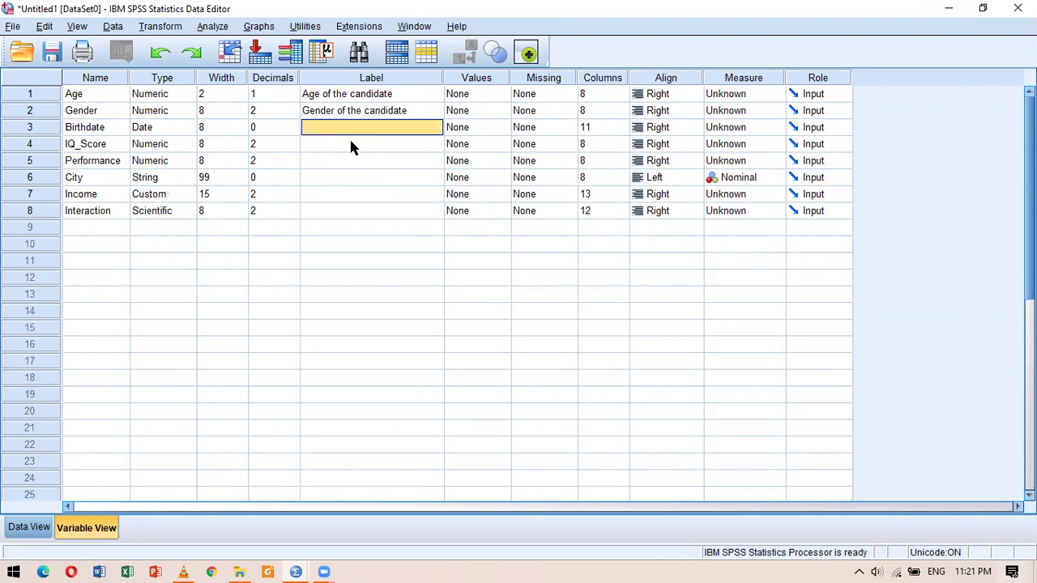
text(Birthday)
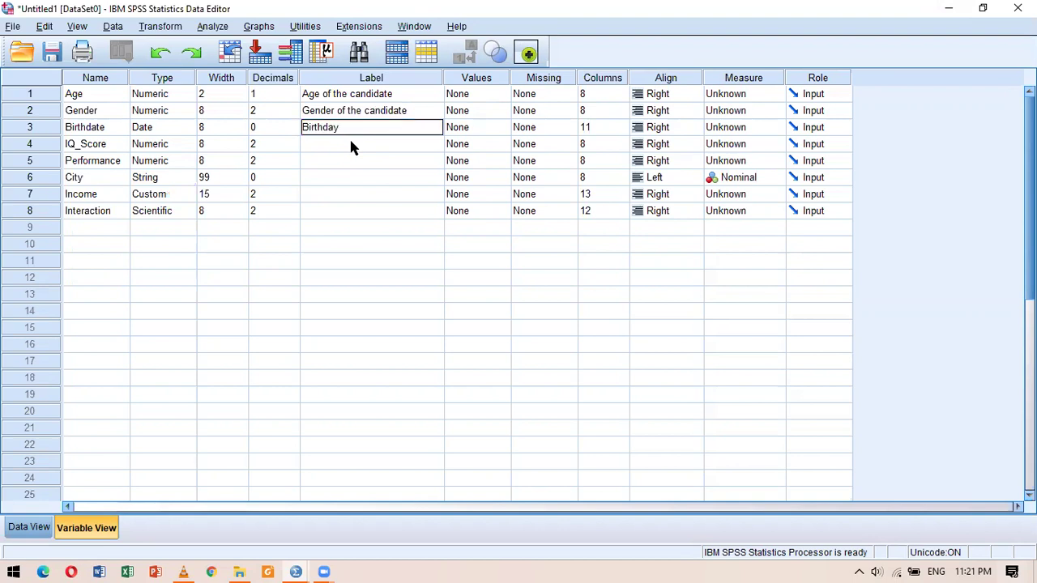
key(Return)
text(Intelligence)
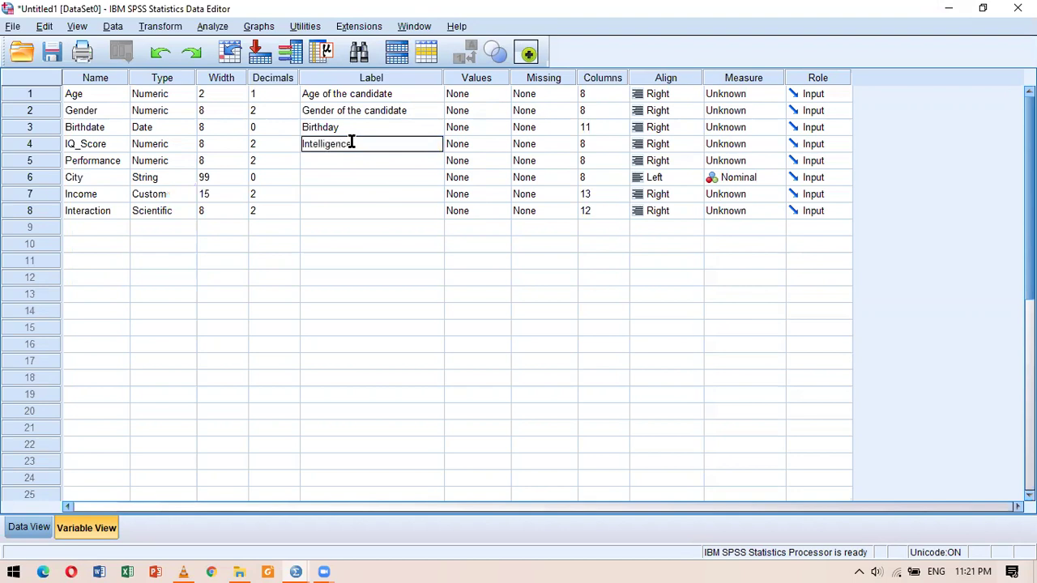
key(Return)
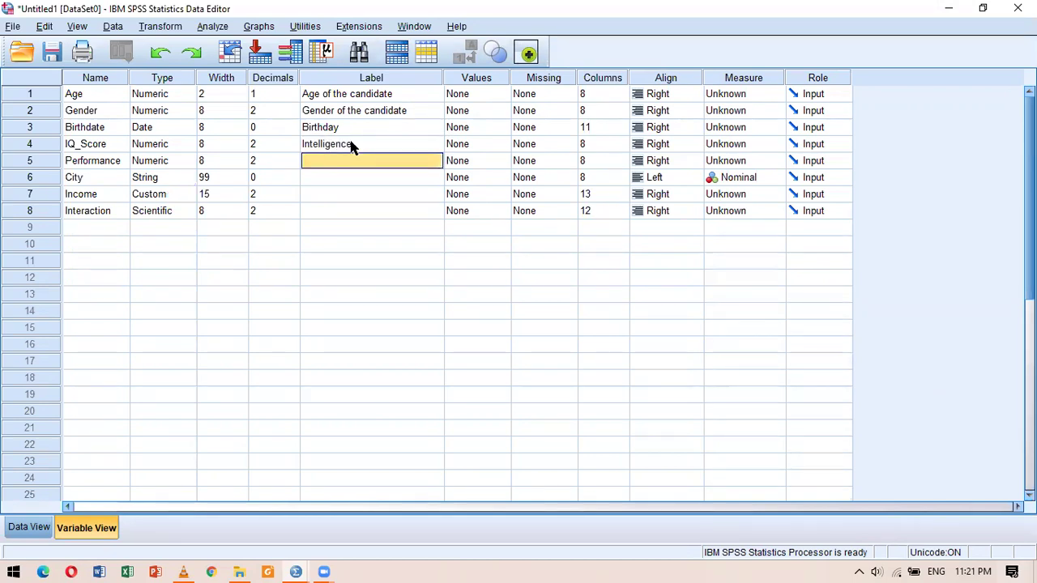
Step: Label the Performance variable "Academic Performance", correcting any misspelling
text(Academic Performacne)
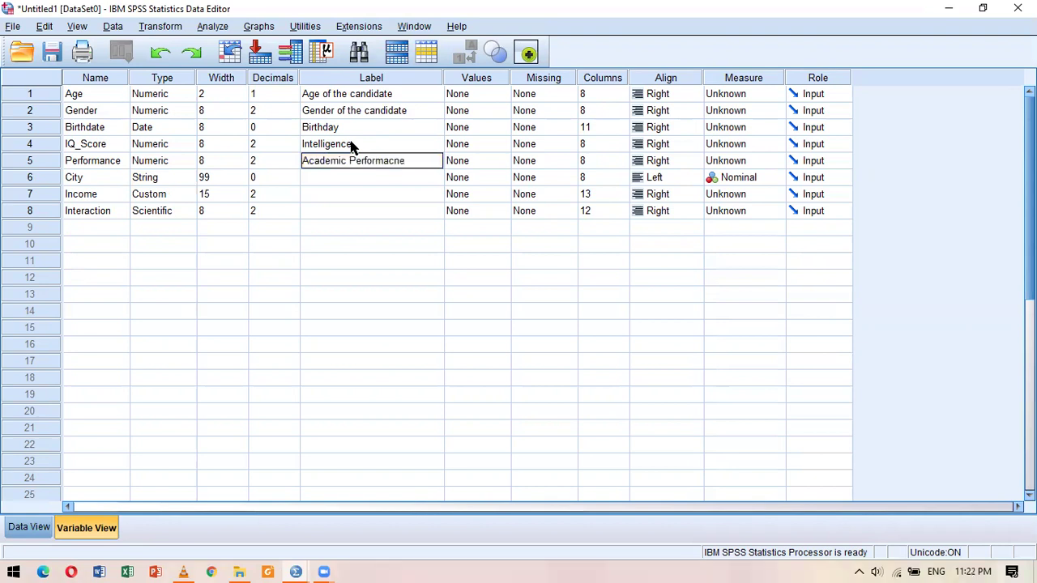
key(Return)
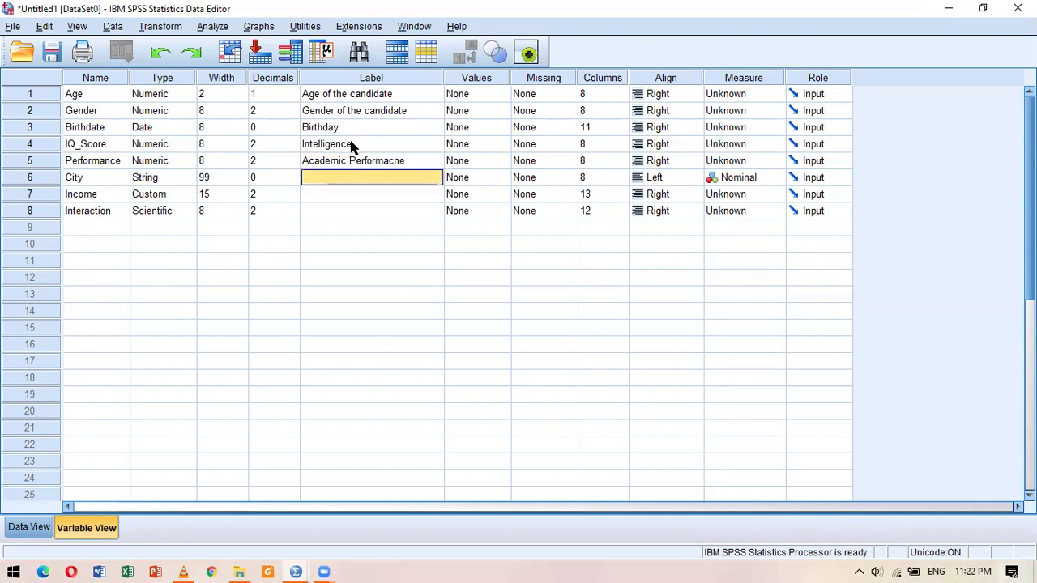
key(Up)
key(F2)
key(BackSpace)
key(BackSpace)
key(BackSpace)
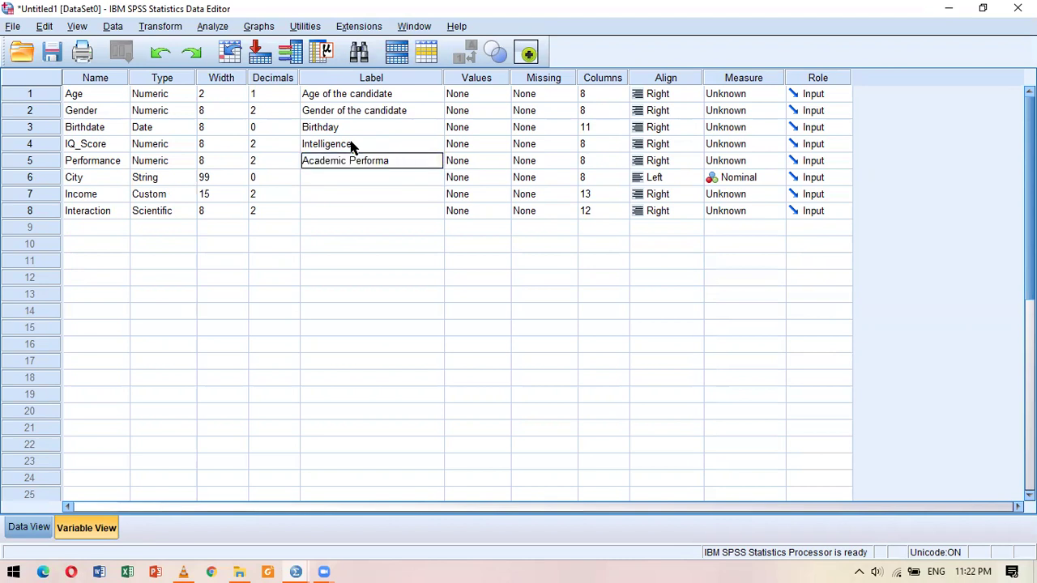
text(nce)
key(Return)
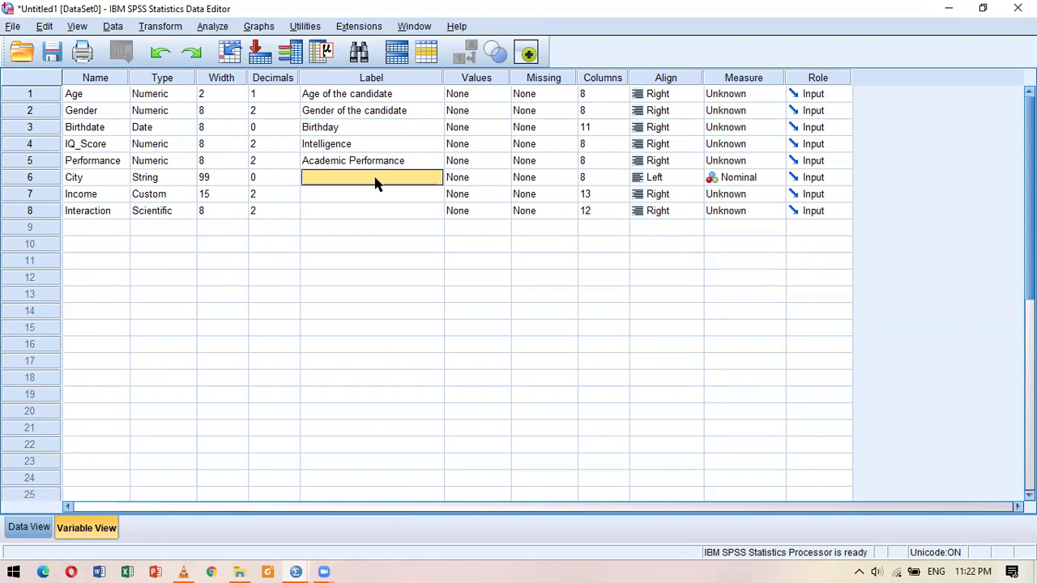
Step: Label the City variable "City of Birth" and the Income variable "Income Level of the Candidate"
text(Cit)
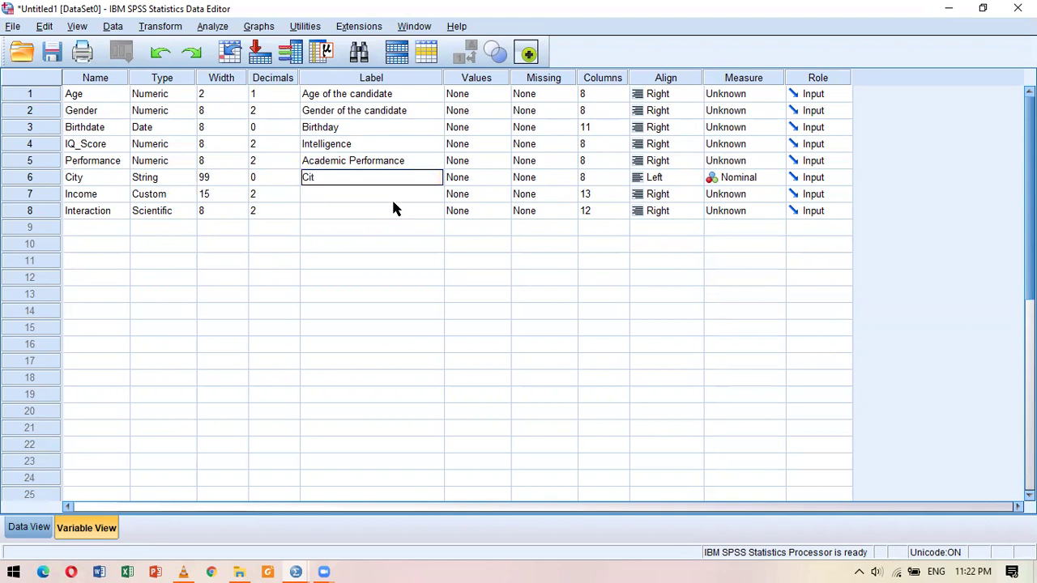
text(y of Birth)
key(Return)
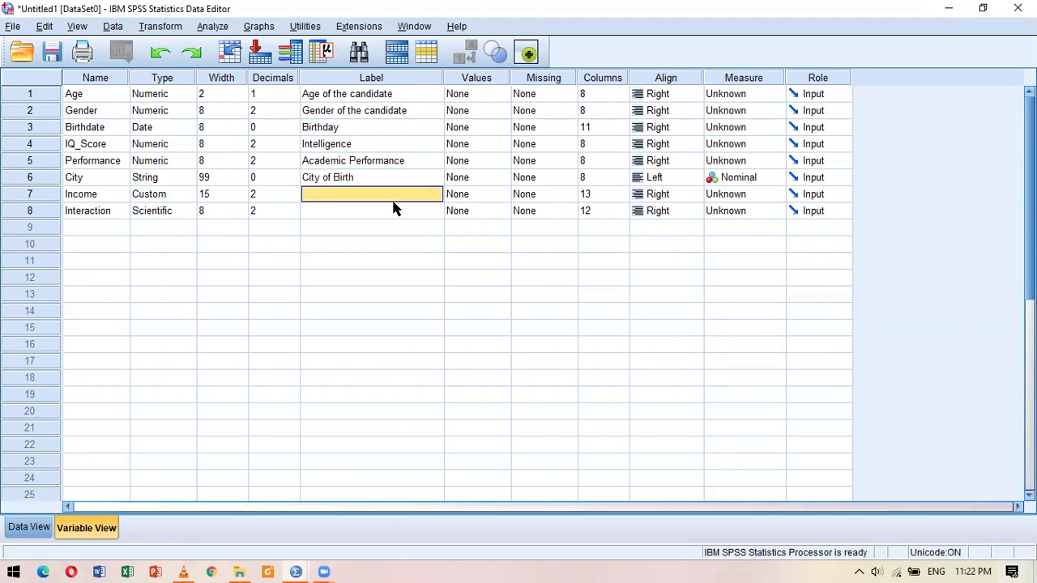
text(Inc)
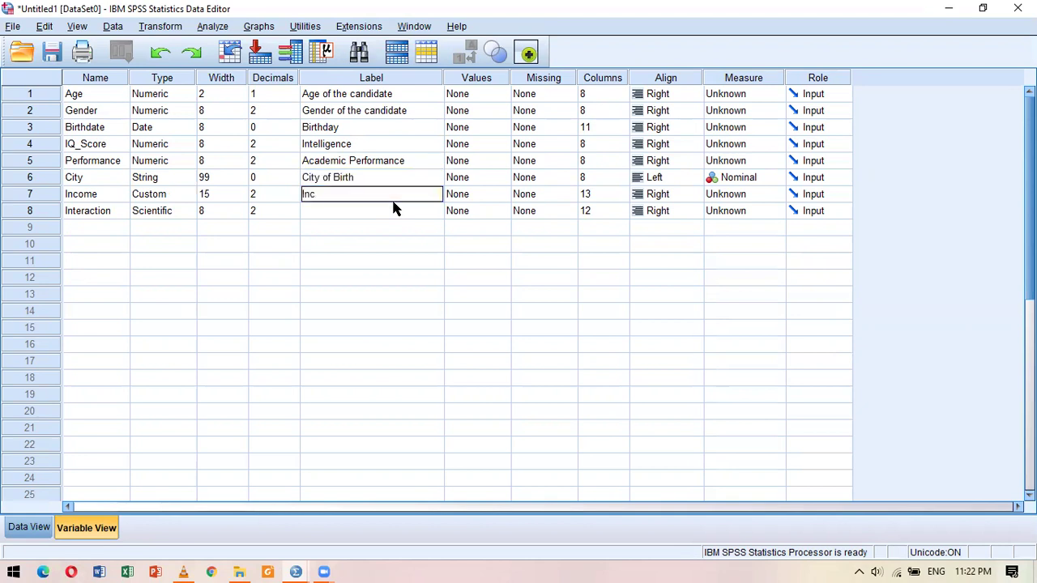
text(ome Level of the Cadn)
key(BackSpace)
key(BackSpace)
text(ndidate)
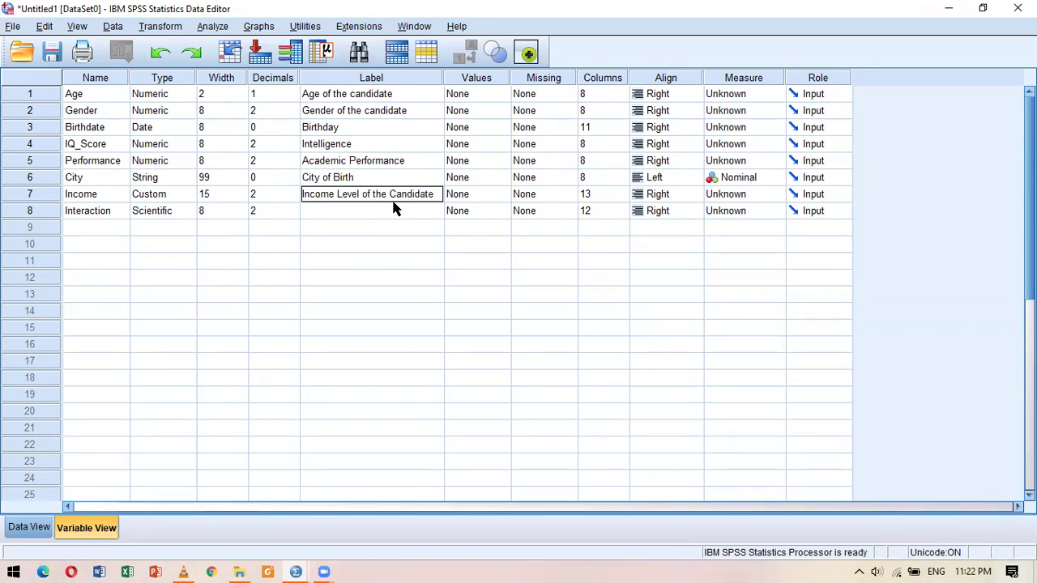
key(Return)
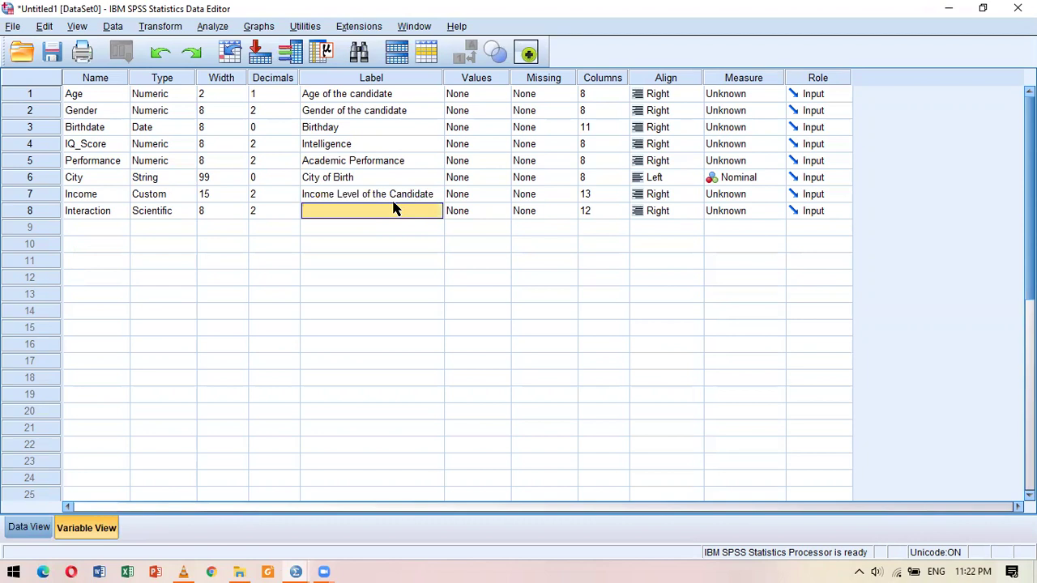
Step: Label the Interaction variable "Number of Interaction at University"
text(N)
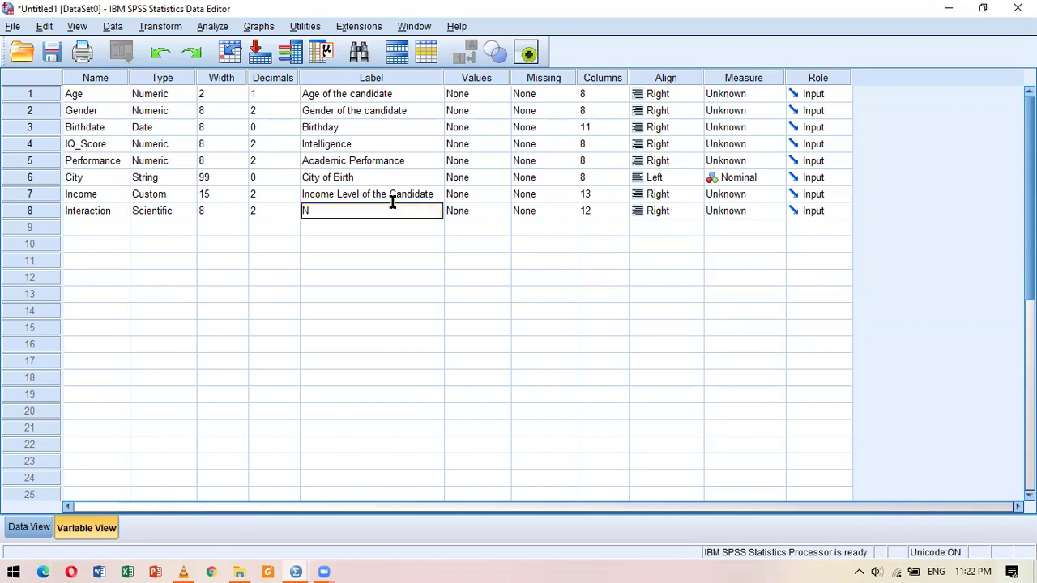
text(umber of Interactino)
key(BackSpace)
key(BackSpace)
text(on at)
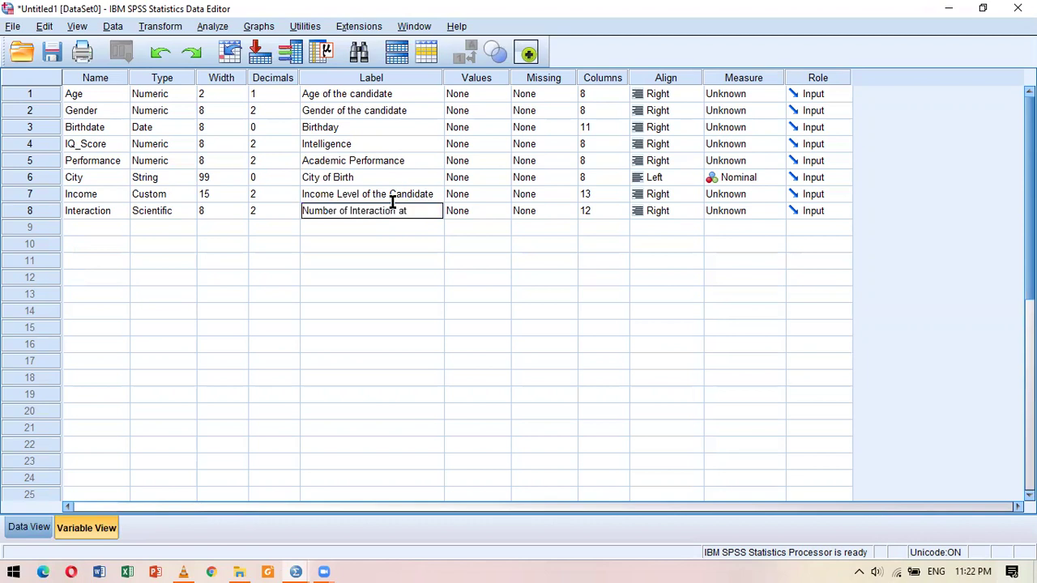
text( University)
key(Return)
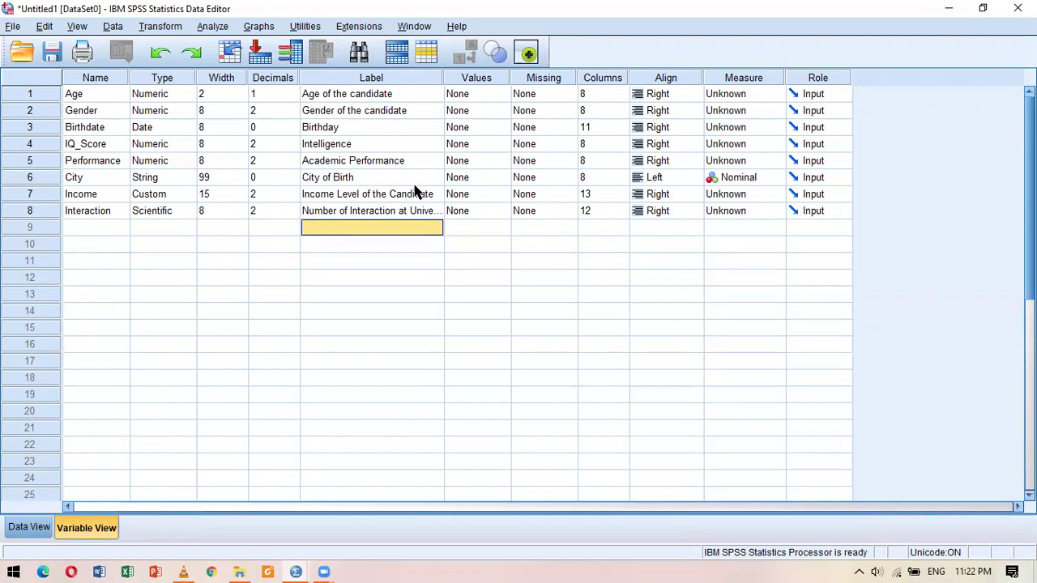
Step: Open the value labels of the Gender variable and add the value 1 with the label "Male"
click(470, 111)
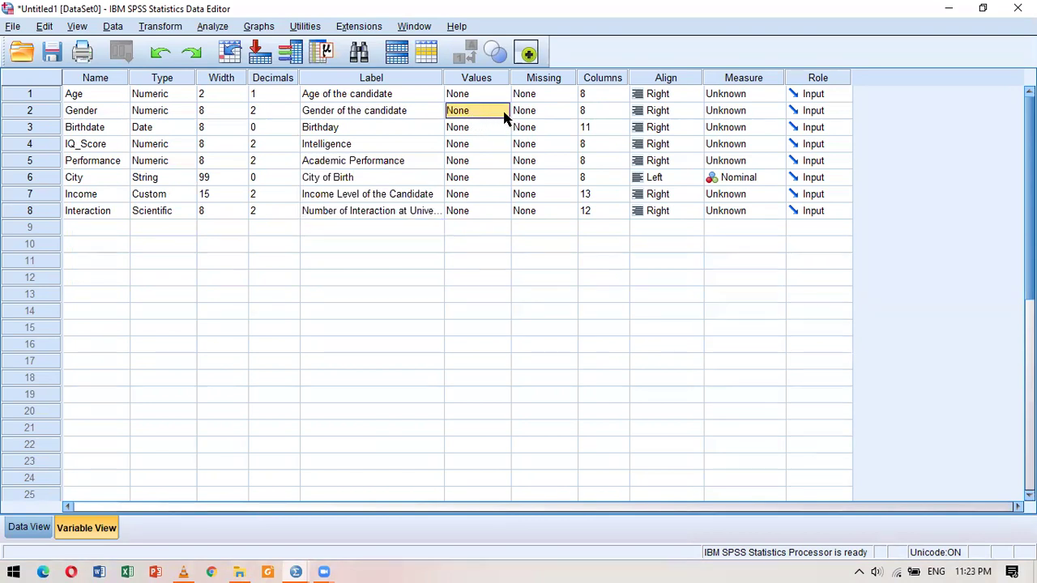
click(504, 115)
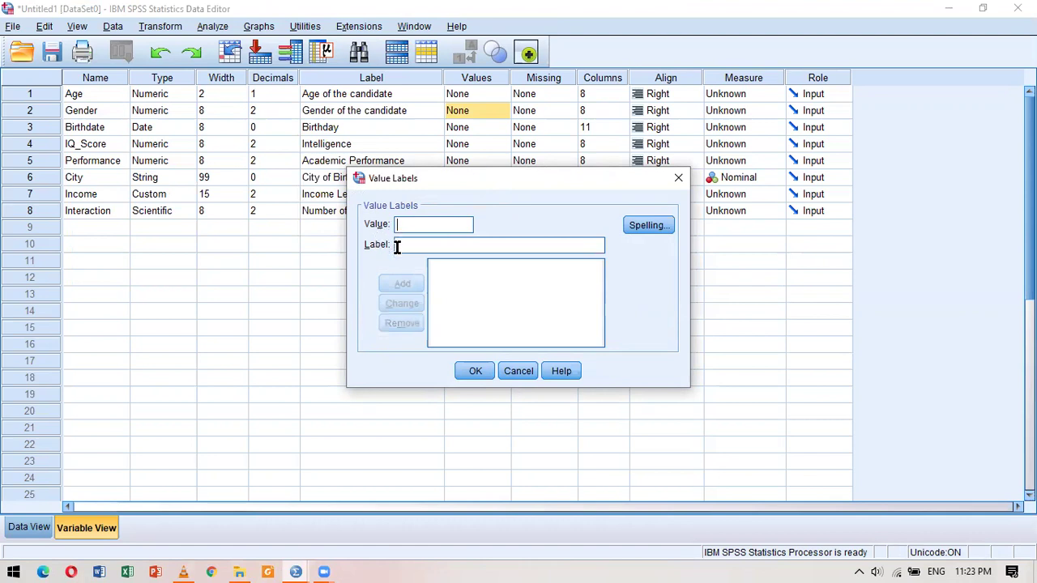
text(1)
click(405, 248)
text(Male)
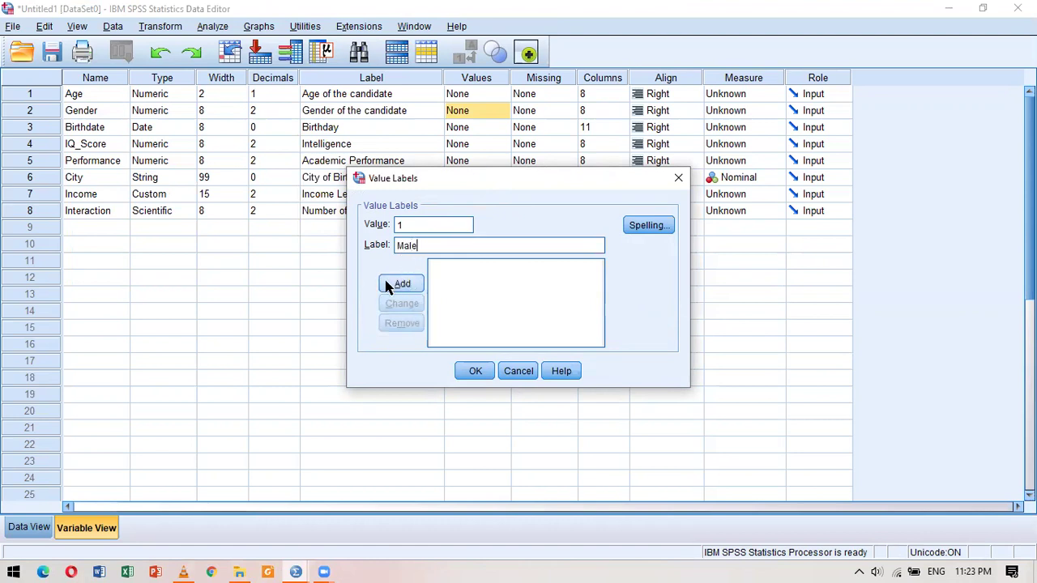
click(400, 284)
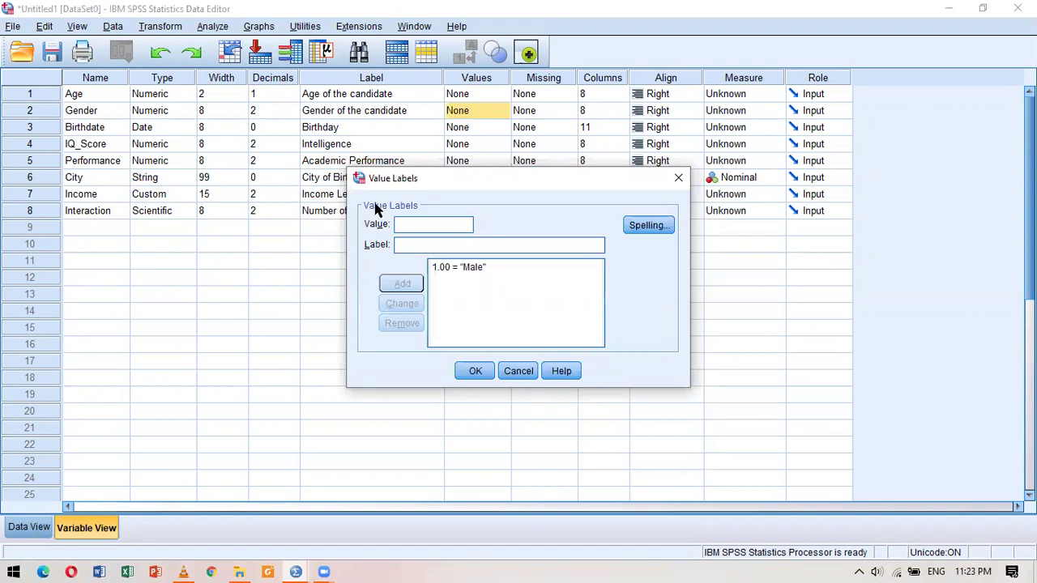
Step: Add Gender value labels of 2 for "Female" and 3 for "Other"
text(2)
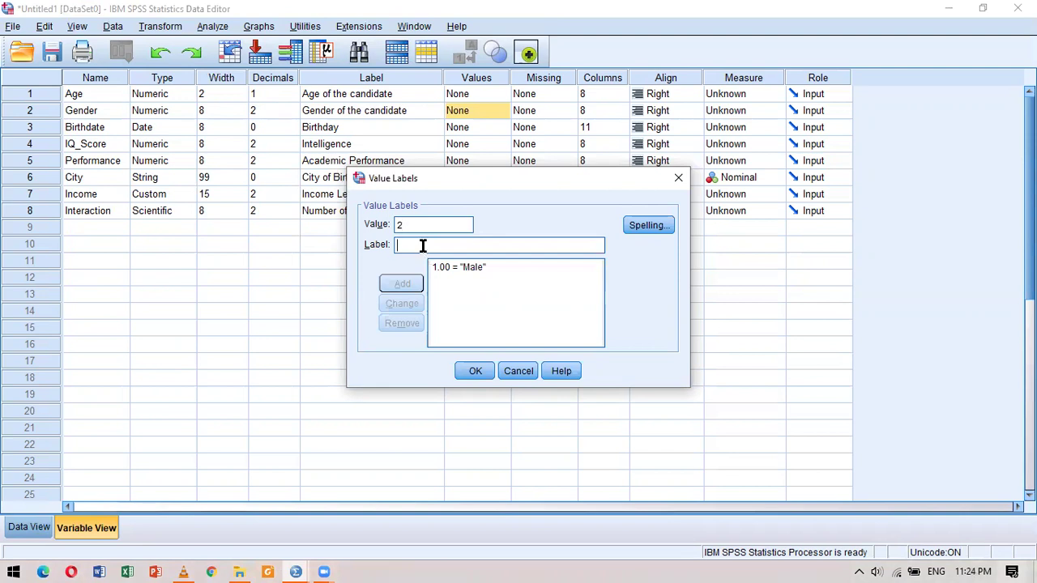
text(Female)
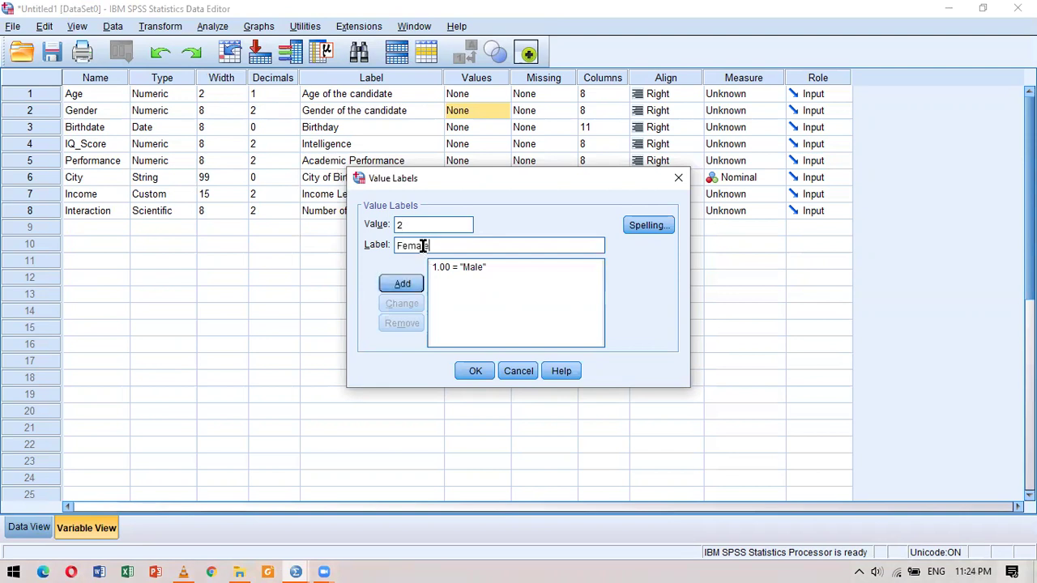
click(402, 284)
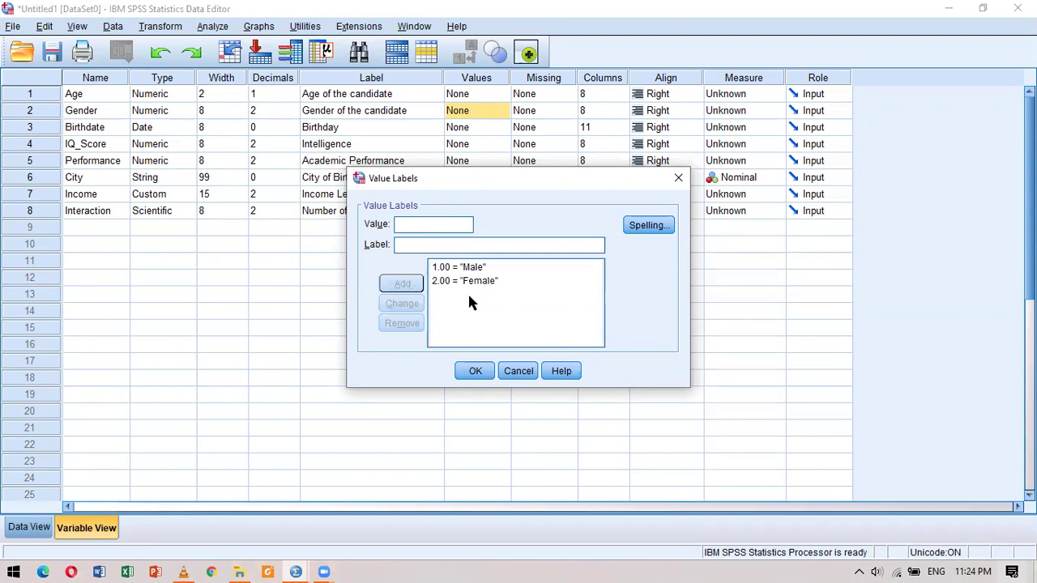
text(3)
click(425, 243)
text(Other)
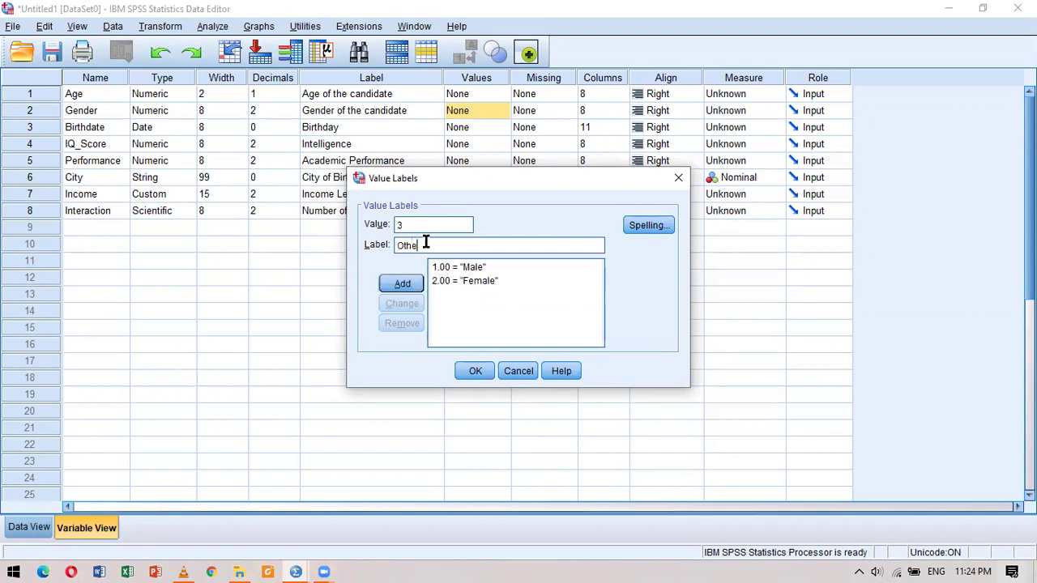
click(409, 287)
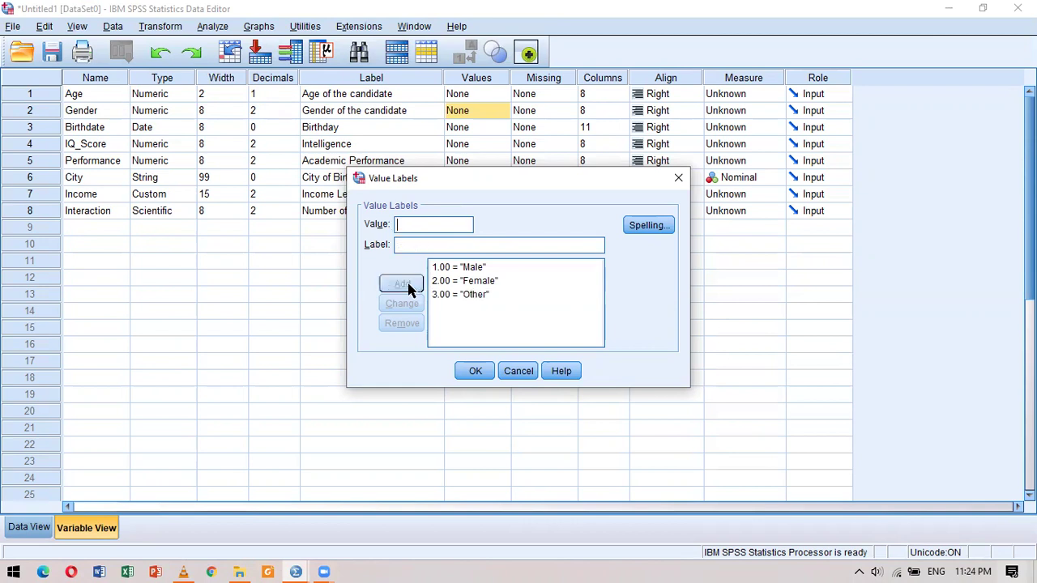
Step: Change the Gender value label for 3 to "Others"
click(455, 295)
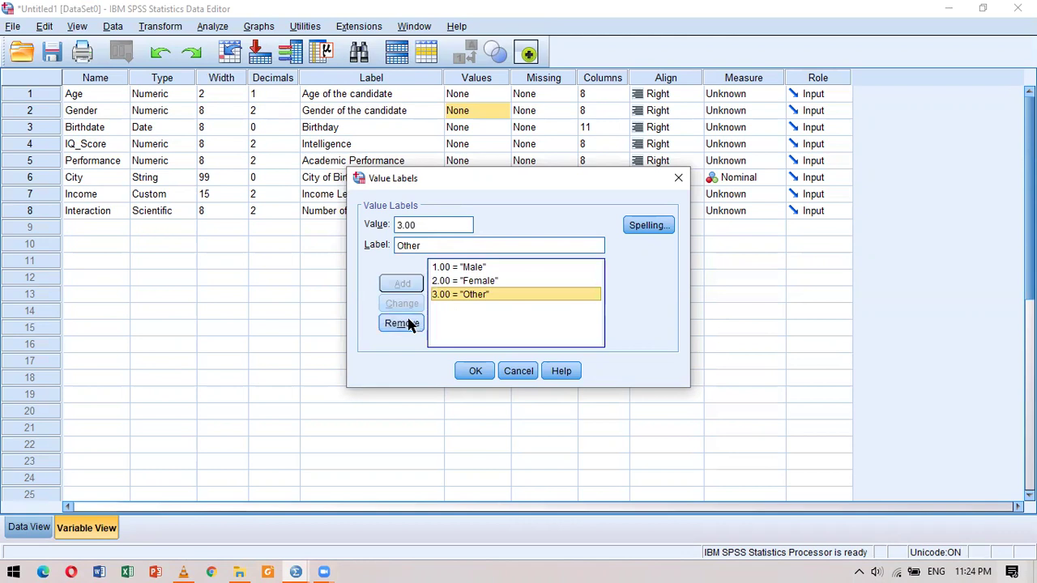
drag(405, 243, 456, 245)
click(458, 245)
text(s)
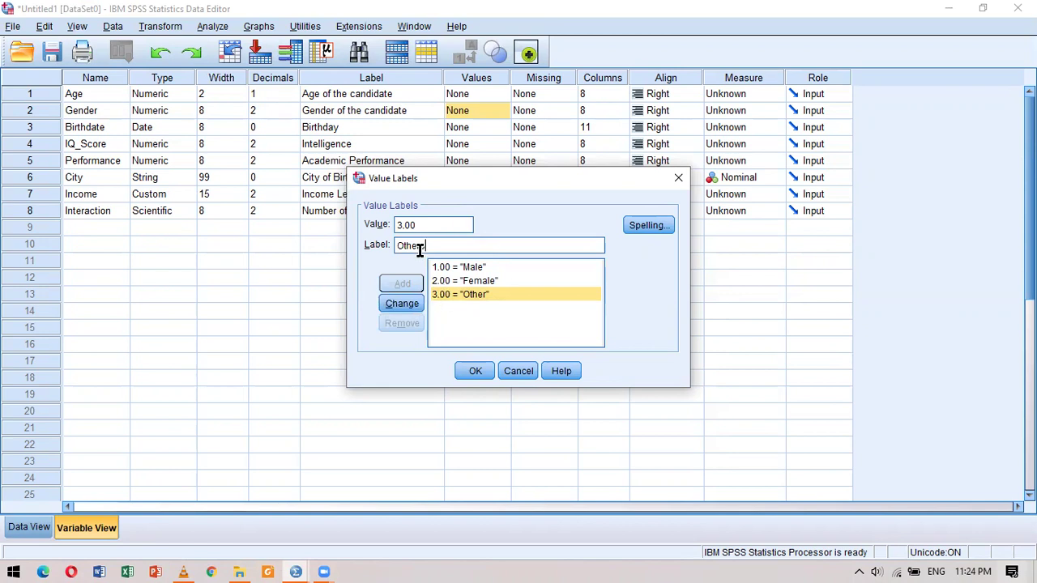
click(399, 303)
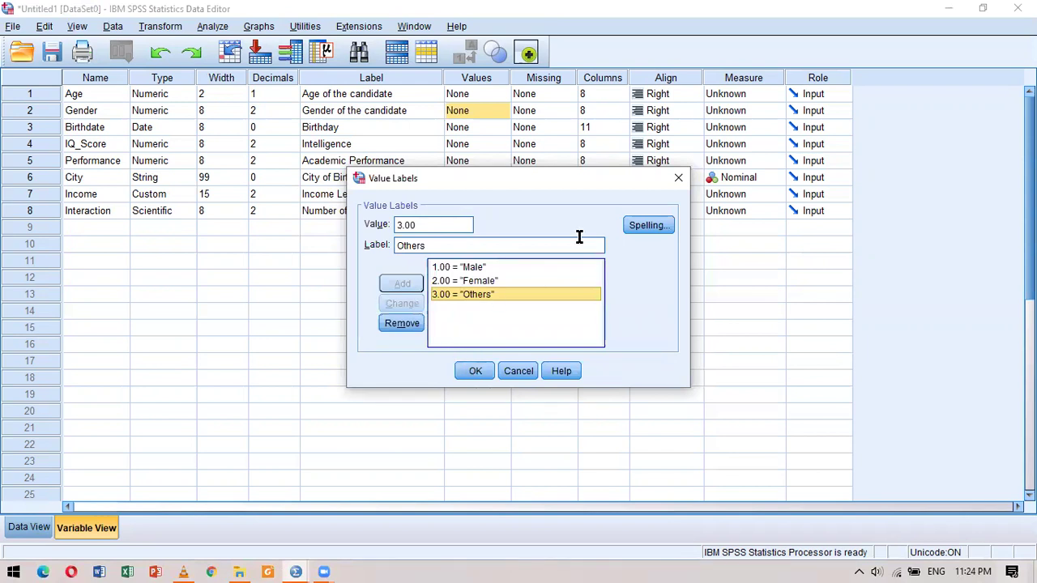
Step: Check the spelling of the Gender value labels and apply them to the variable
click(638, 229)
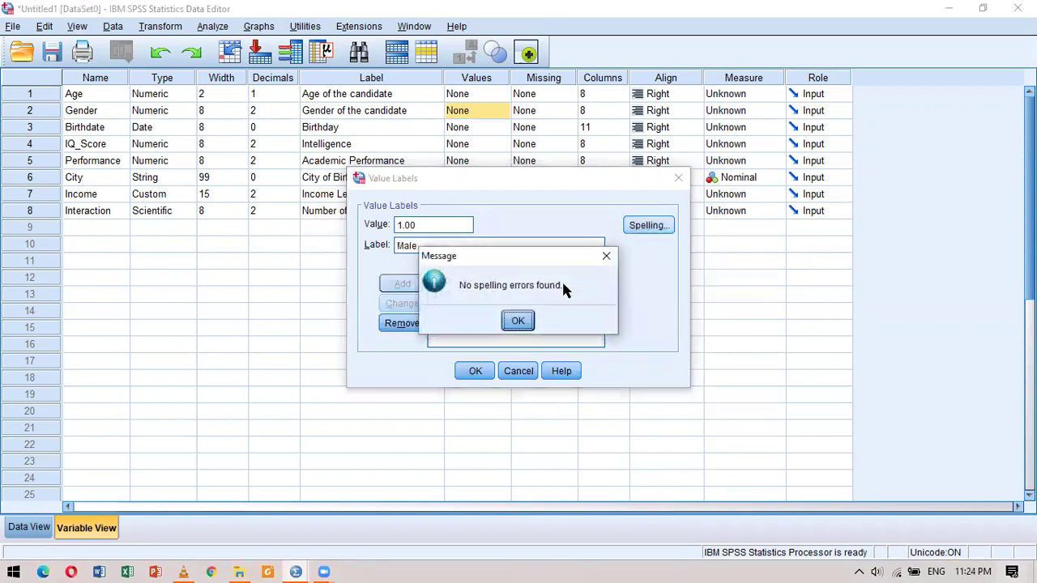
click(519, 322)
click(472, 373)
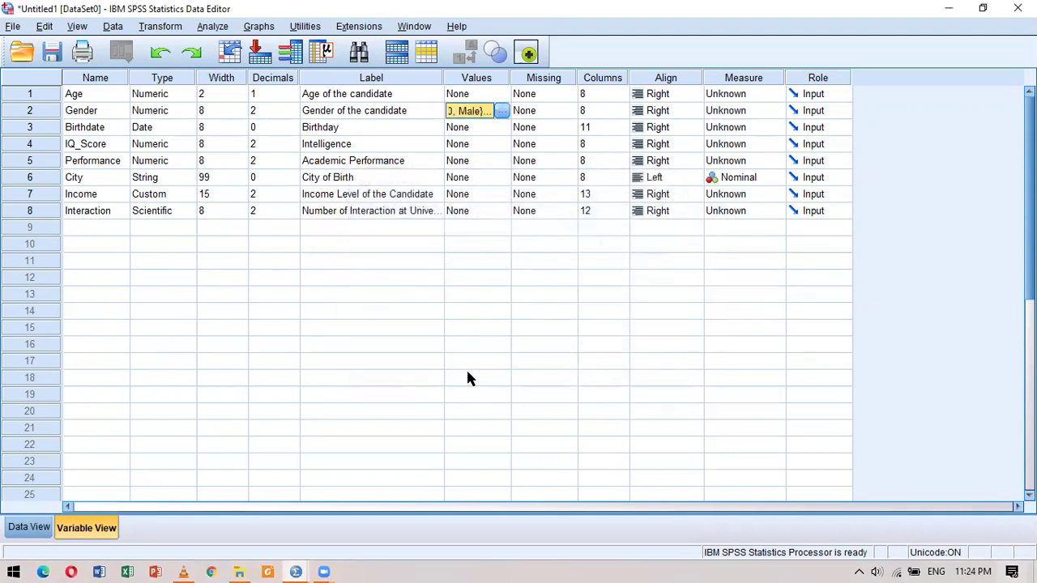
Step: Widen the Values column of the variable definitions and select the entire Gender variable row
drag(510, 78, 580, 77)
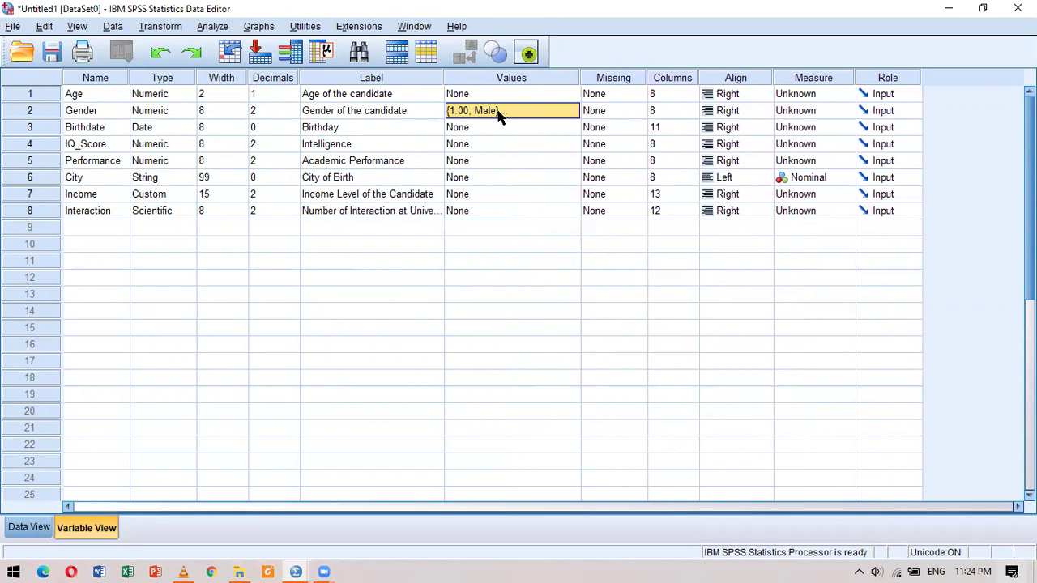
click(273, 129)
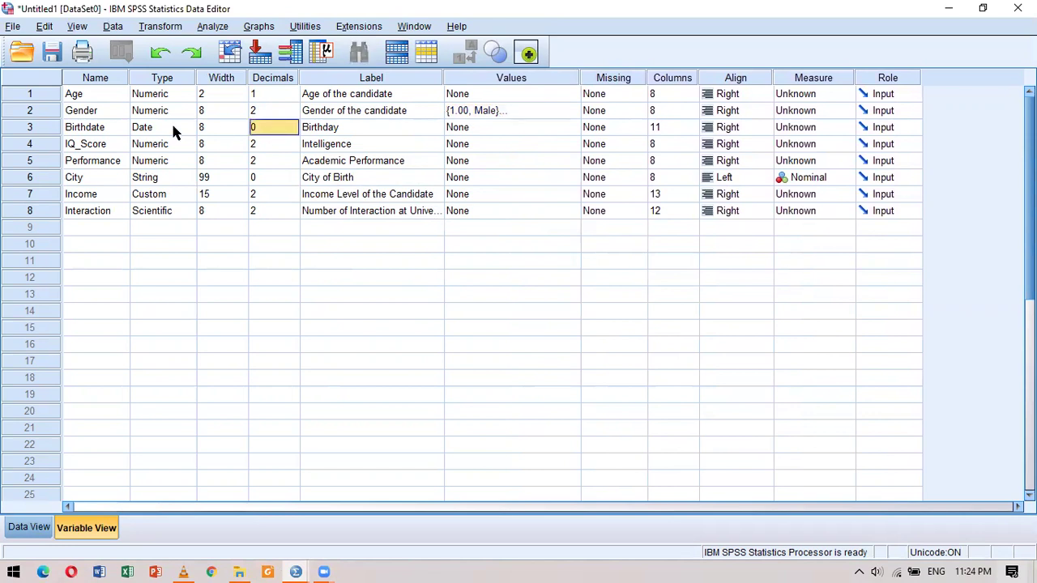
click(107, 114)
click(51, 110)
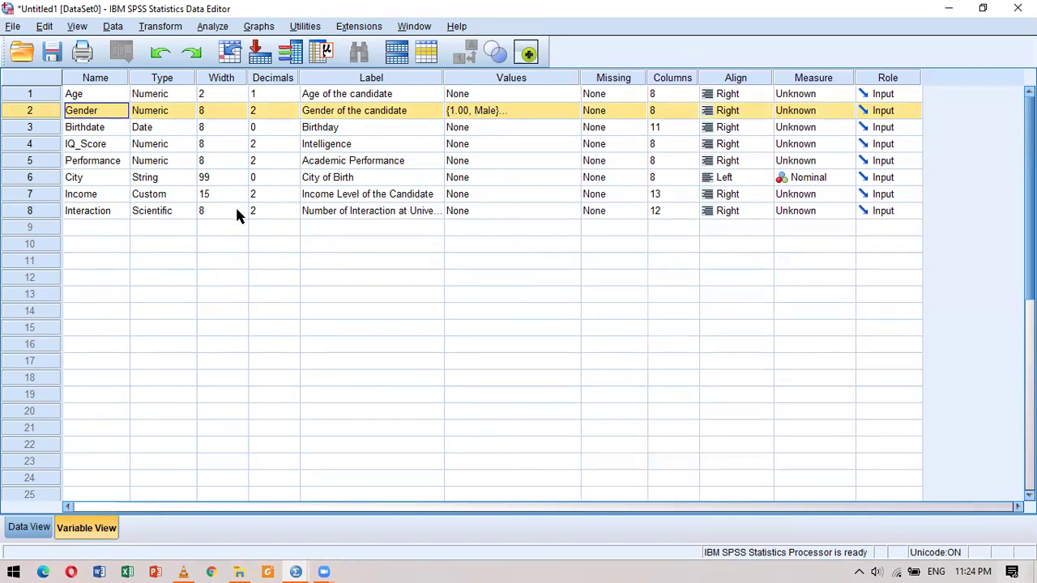
Step: Open the value labels of the Performance variable and add the label "Excellent" for value 1
click(112, 227)
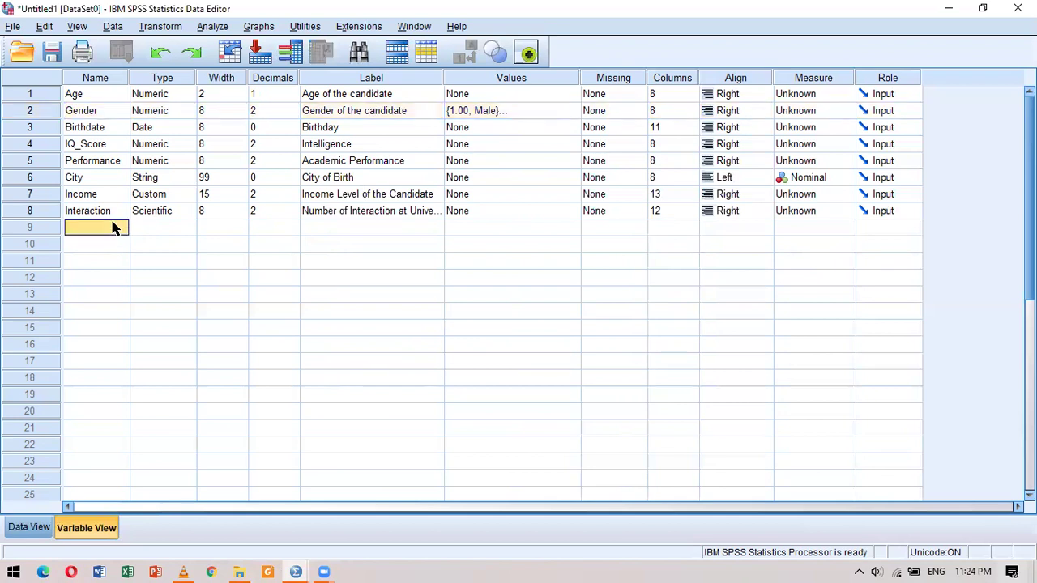
click(93, 161)
click(512, 162)
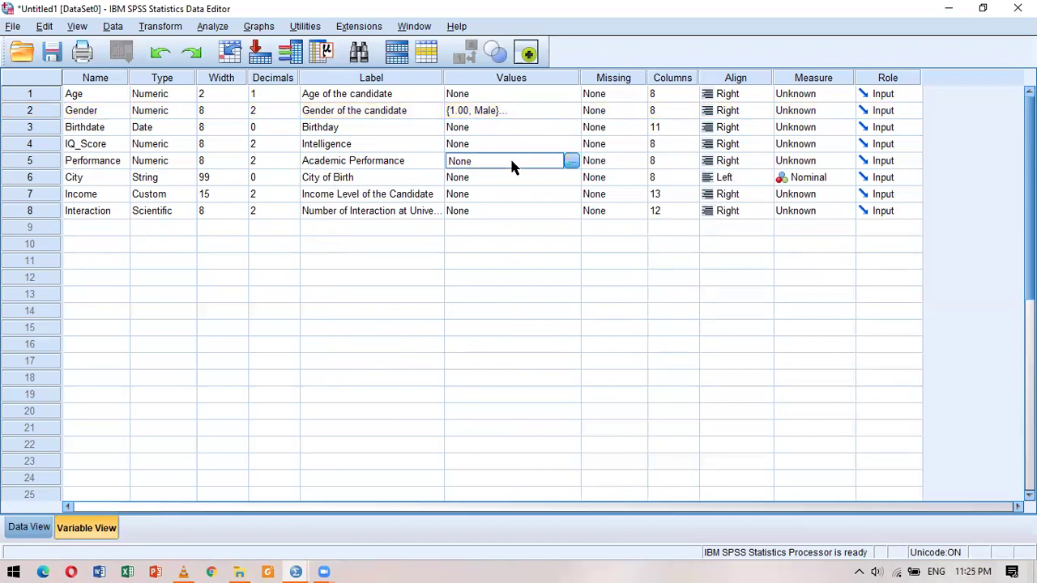
click(571, 162)
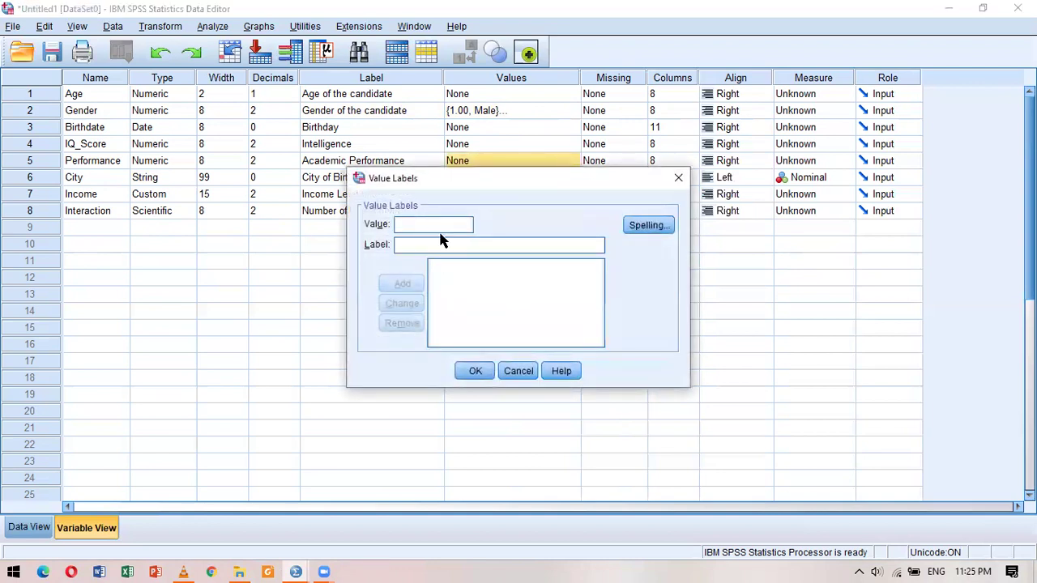
text(1Exc)
key(BackSpace)
key(BackSpace)
text(xcellent)
click(396, 282)
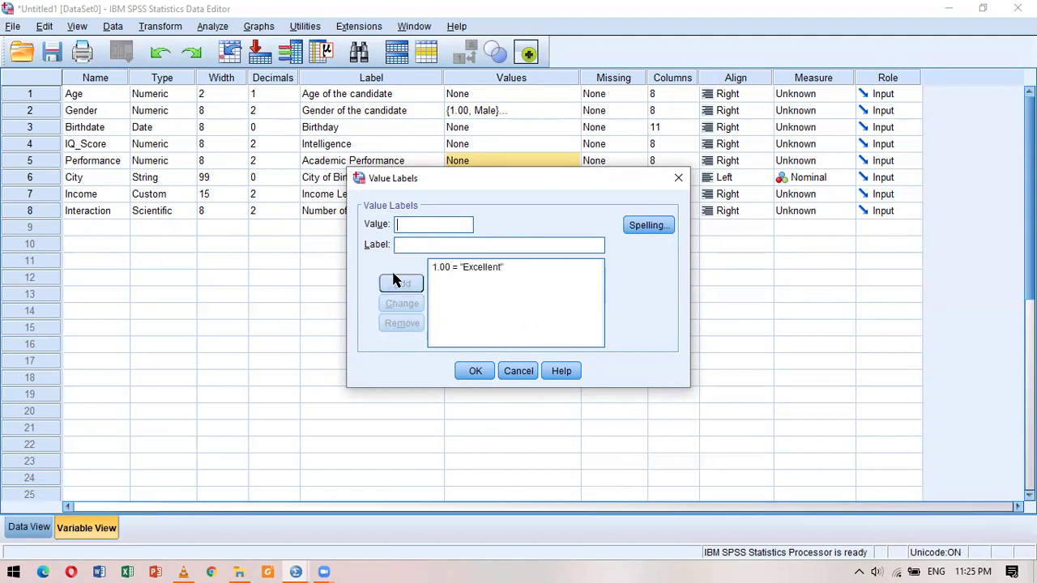
Step: Add Performance value labels of 2 for "Standard", 3 for "Average" and 4 for "Poor"
text(2)
text(Standard)
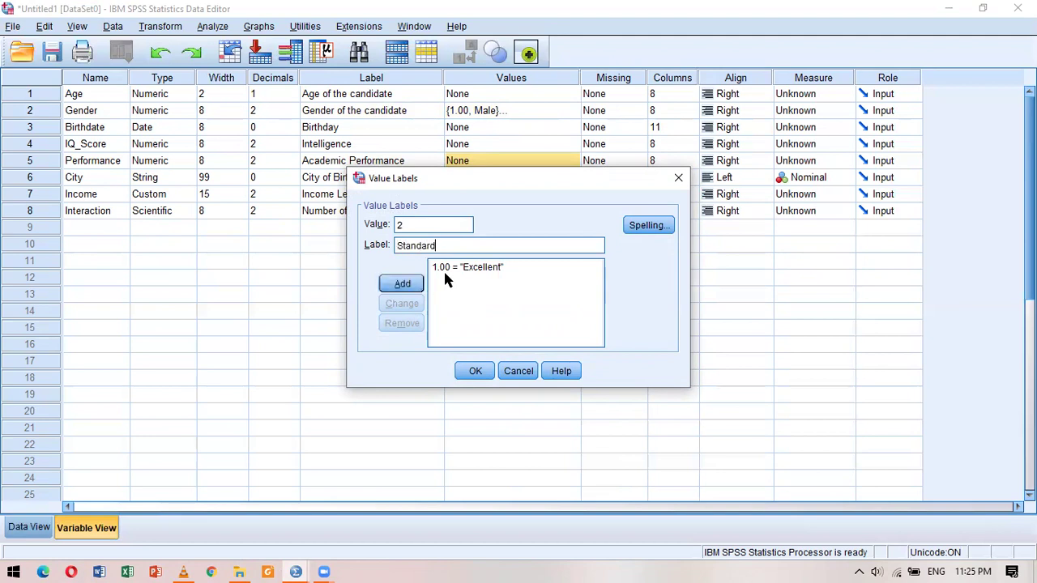
click(415, 284)
text(3Average)
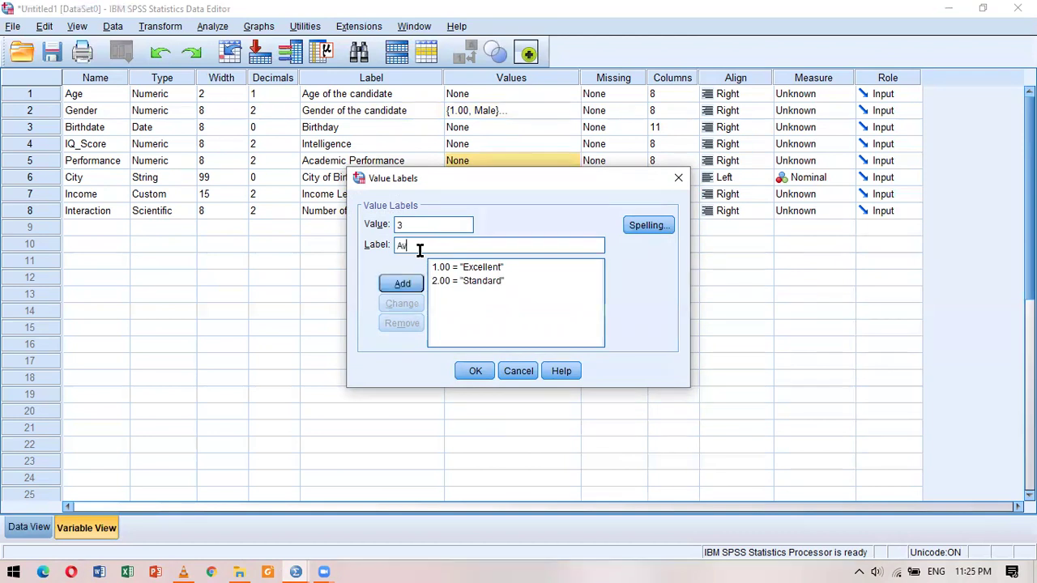
click(398, 283)
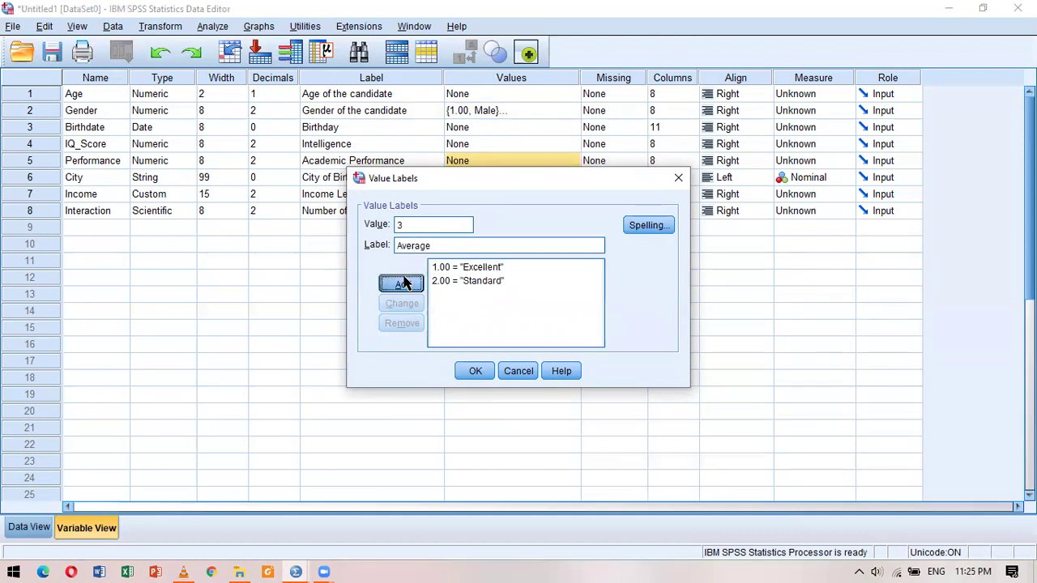
text(4)
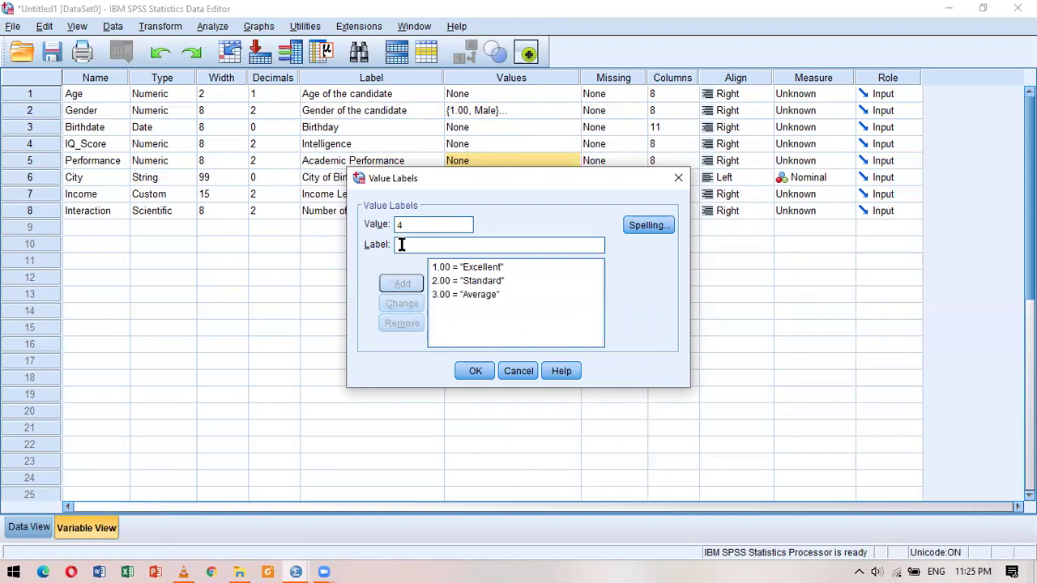
text(Poor)
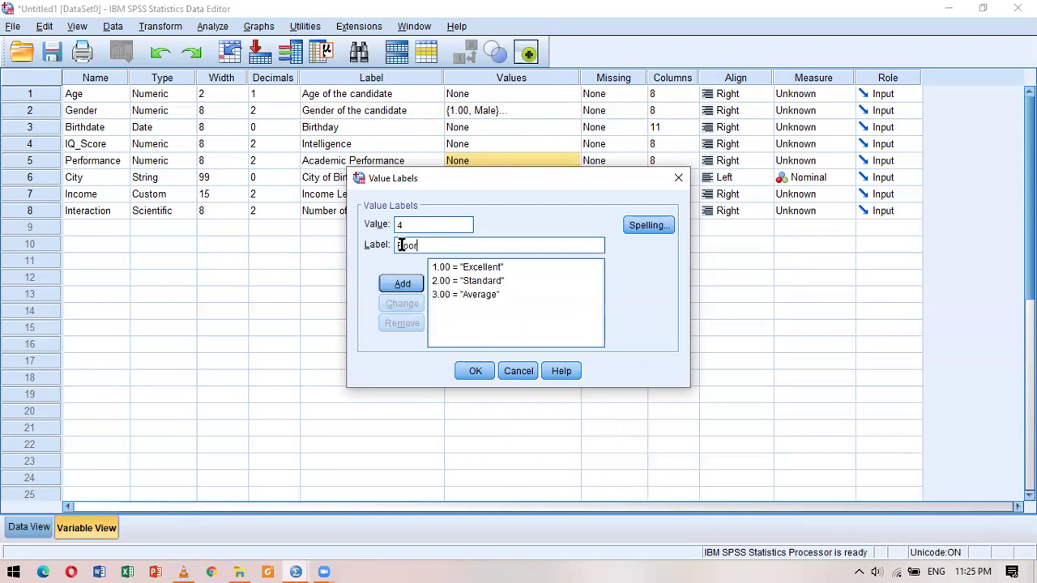
click(403, 285)
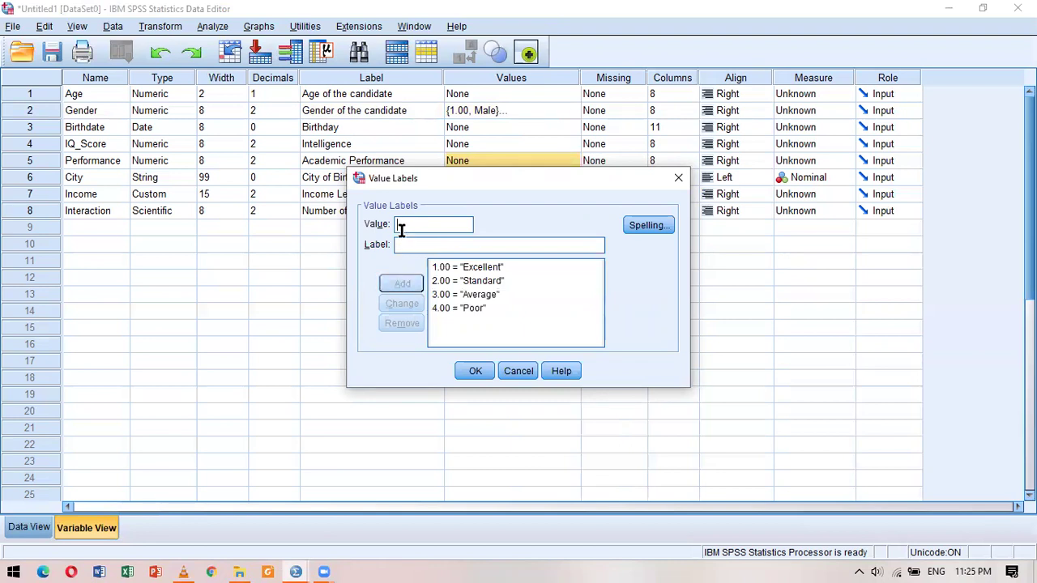
Step: Add the Performance value label "Utterly Poor" for 5 and apply the labels to the variable
text(5)
click(442, 252)
text(Uttery)
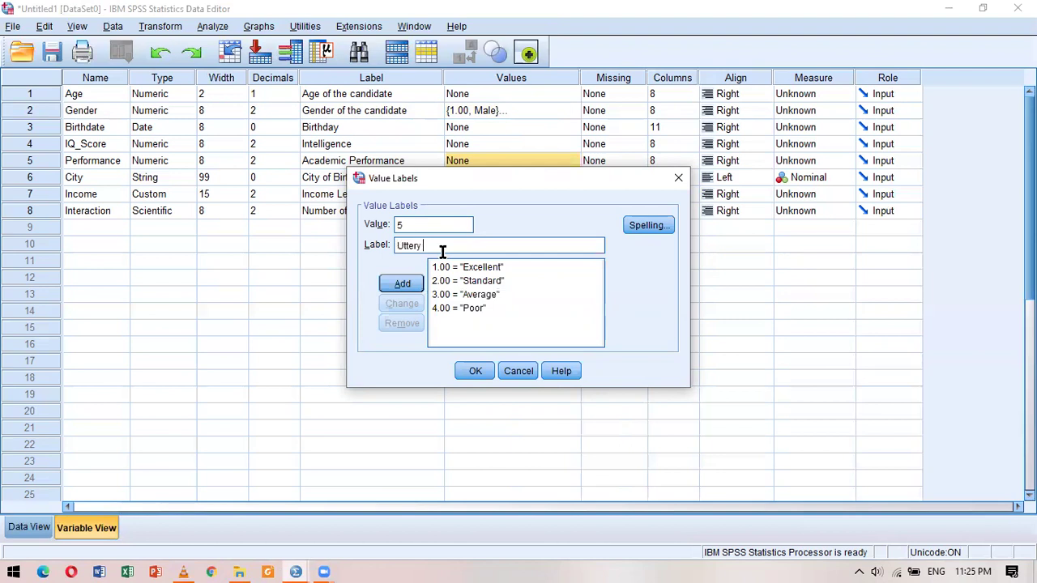
key(BackSpace)
text(ly Poor)
click(386, 286)
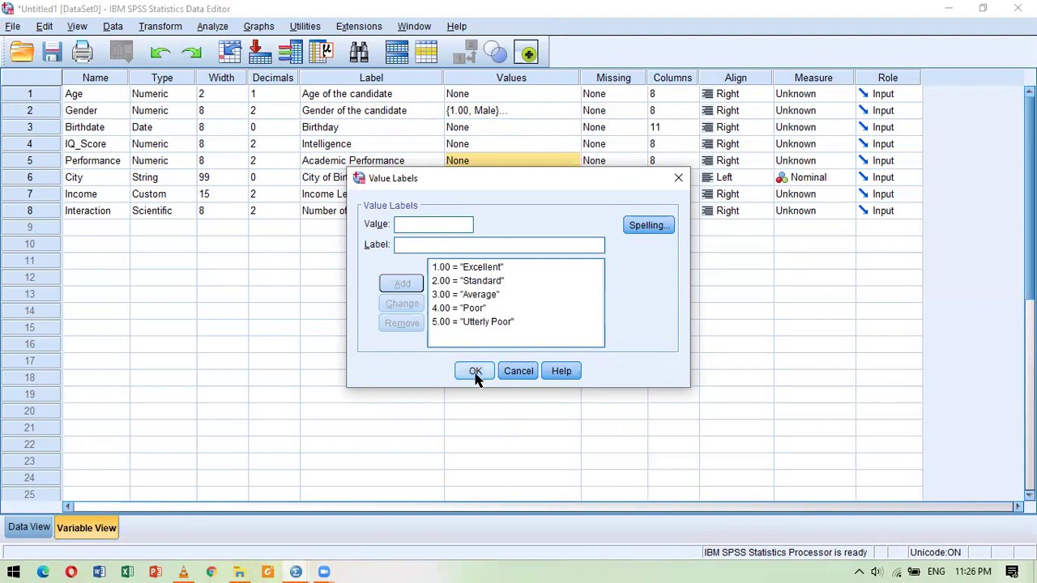
click(475, 372)
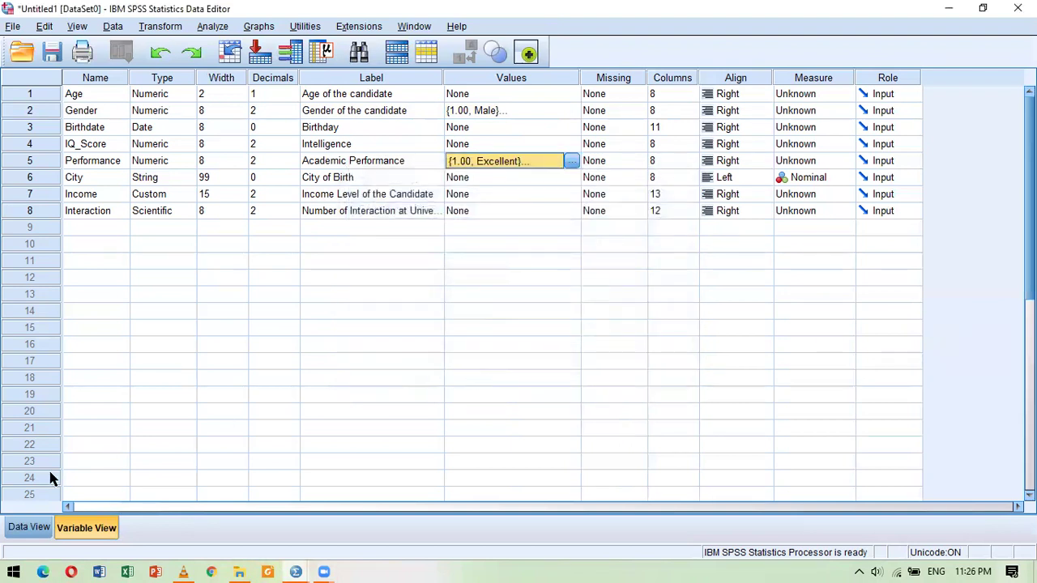
Step: Enter 1, 2 and 3 as the Age values of the first three cases in the data sheet
click(34, 528)
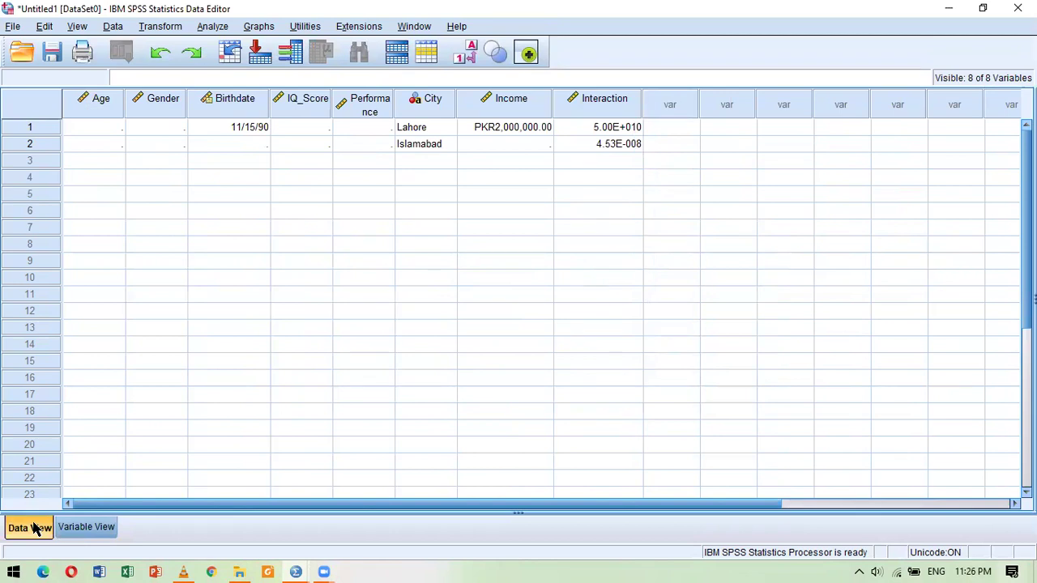
click(106, 129)
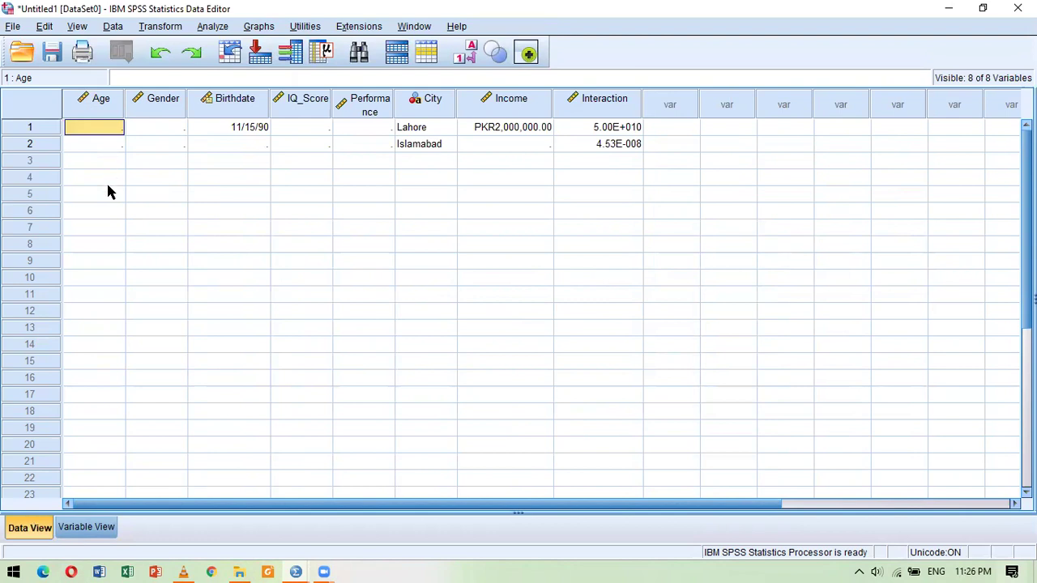
text(1.0)
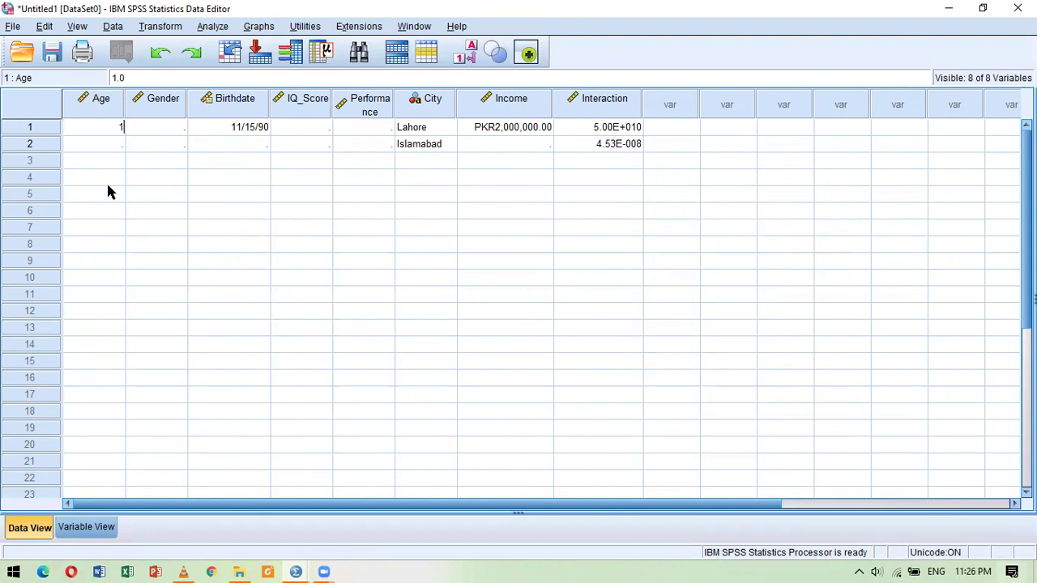
key(Return)
text(2)
key(Return)
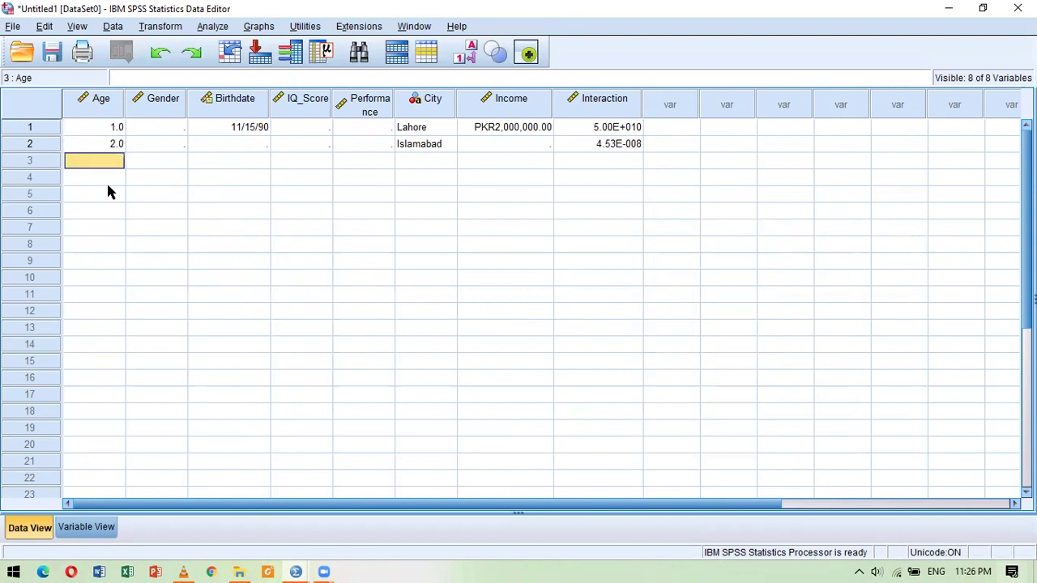
text(3)
key(Return)
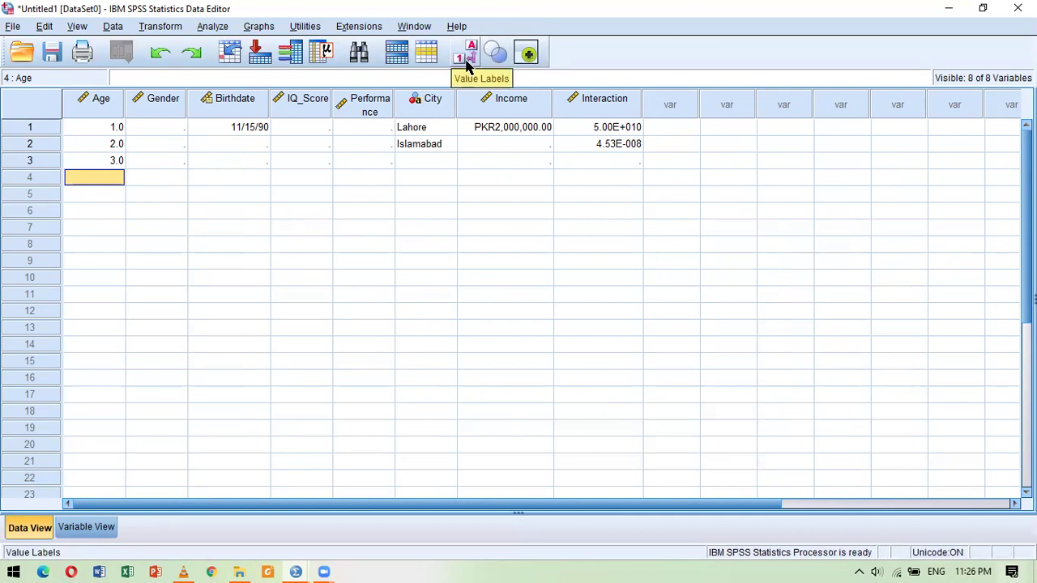
Step: Turn on value label display, widen the Age column and check the variable definitions for Age value labels
click(469, 62)
click(112, 131)
click(115, 160)
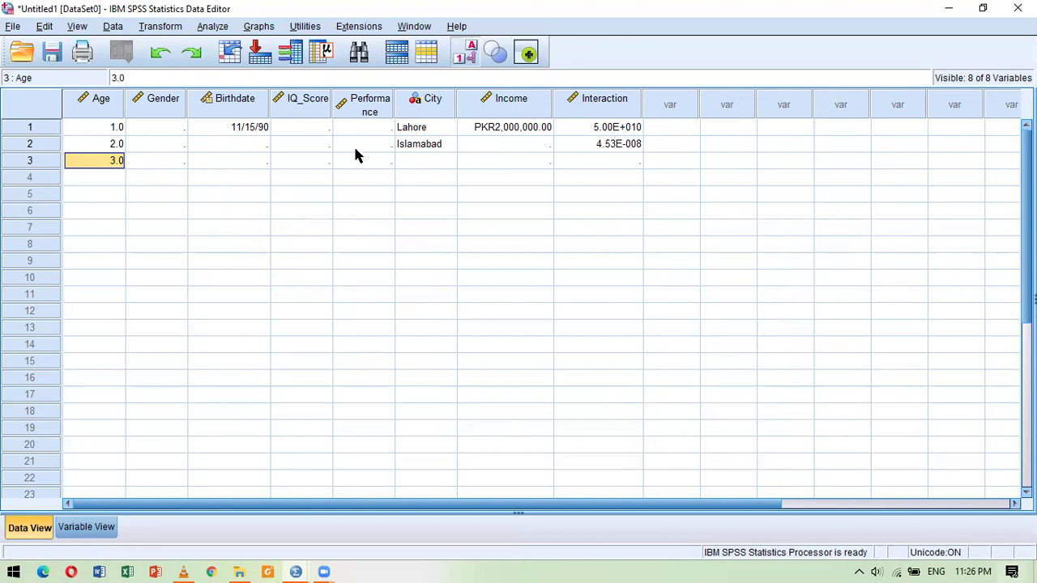
drag(127, 111, 152, 109)
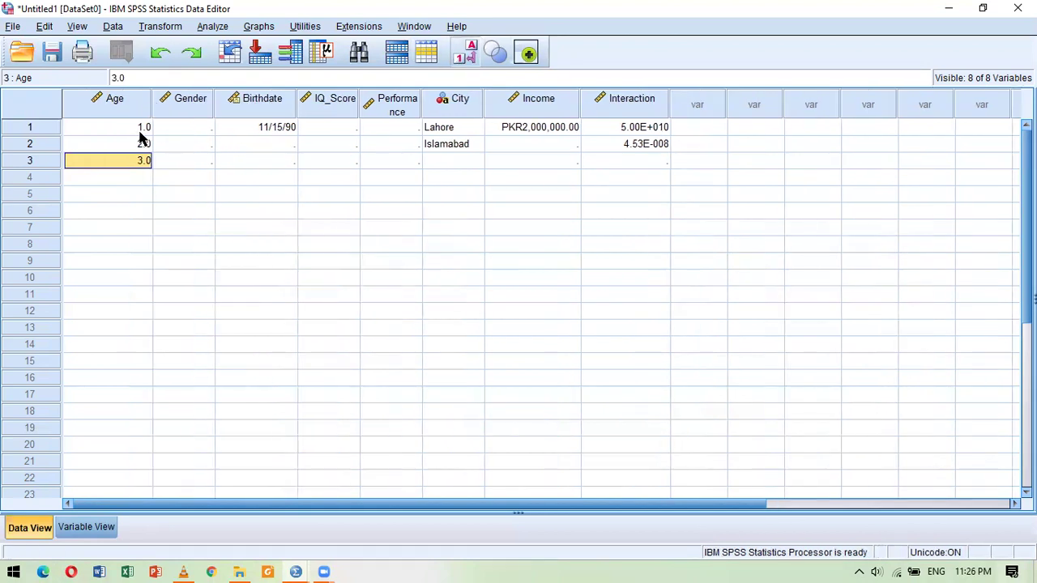
click(136, 133)
click(83, 528)
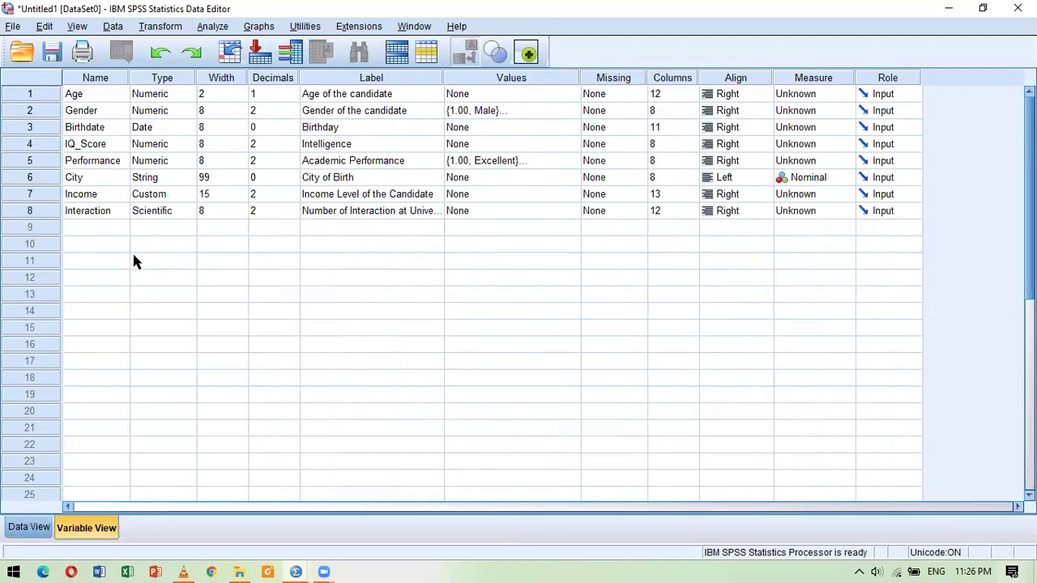
click(28, 528)
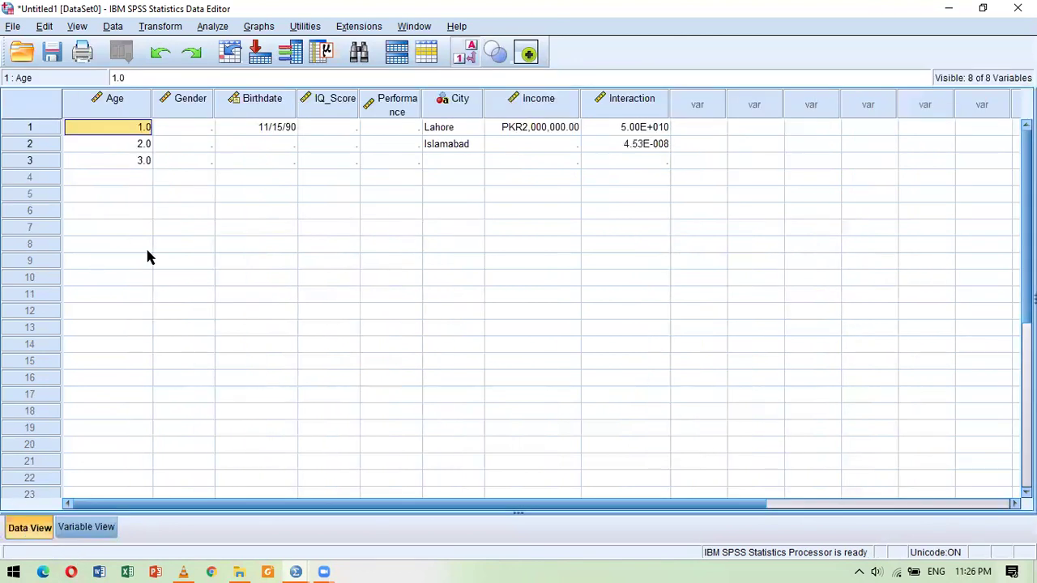
Step: Delete the Age values of the first three cases
key(Delete)
key(Down)
key(Delete)
key(Down)
key(Delete)
Step: Enter the Gender codes 1, 2 and 3 for the first three cases
key(Right)
key(Up)
key(Up)
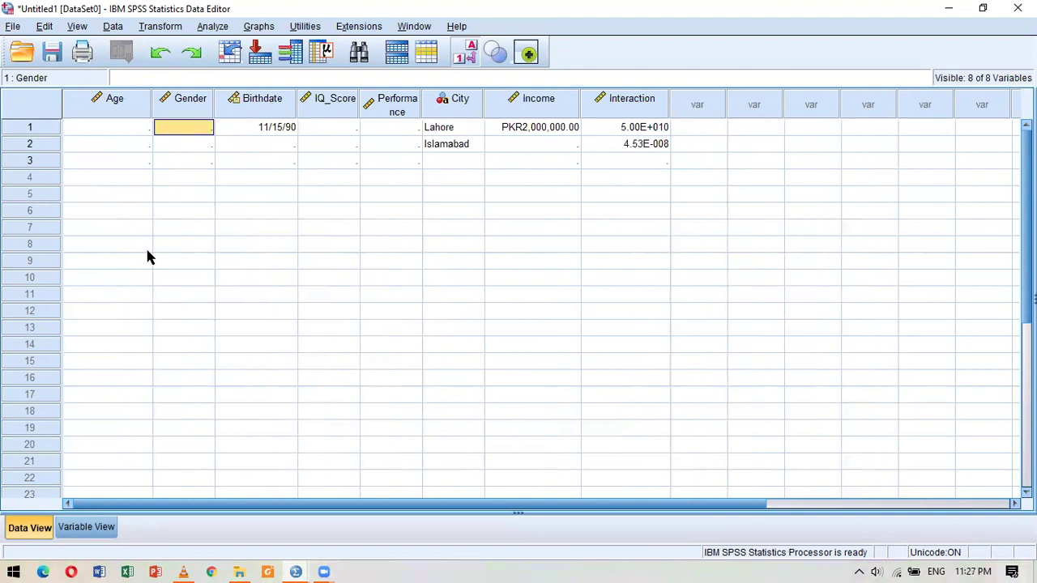
text(1)
key(Return)
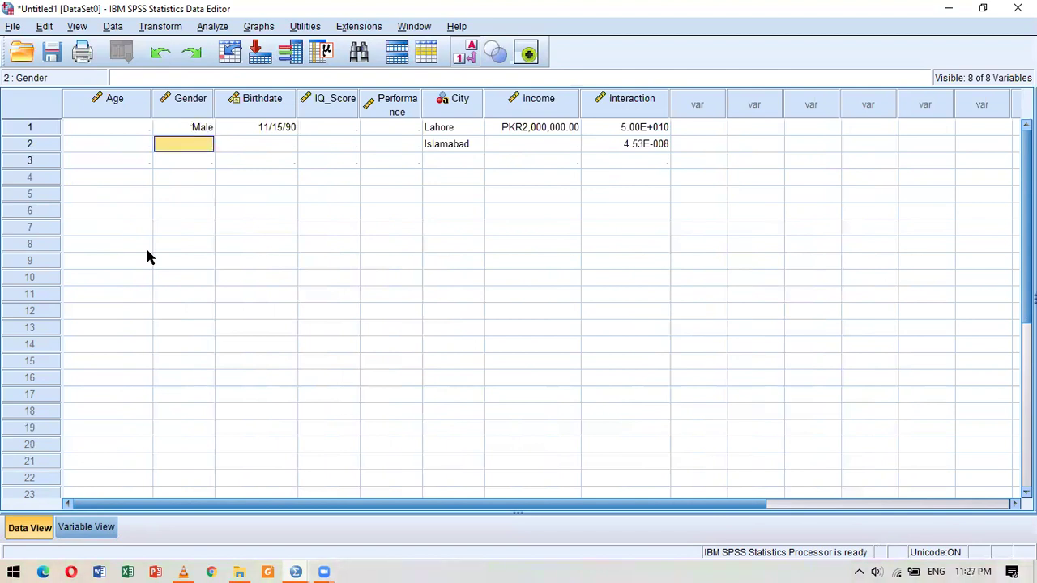
text(2)
key(Return)
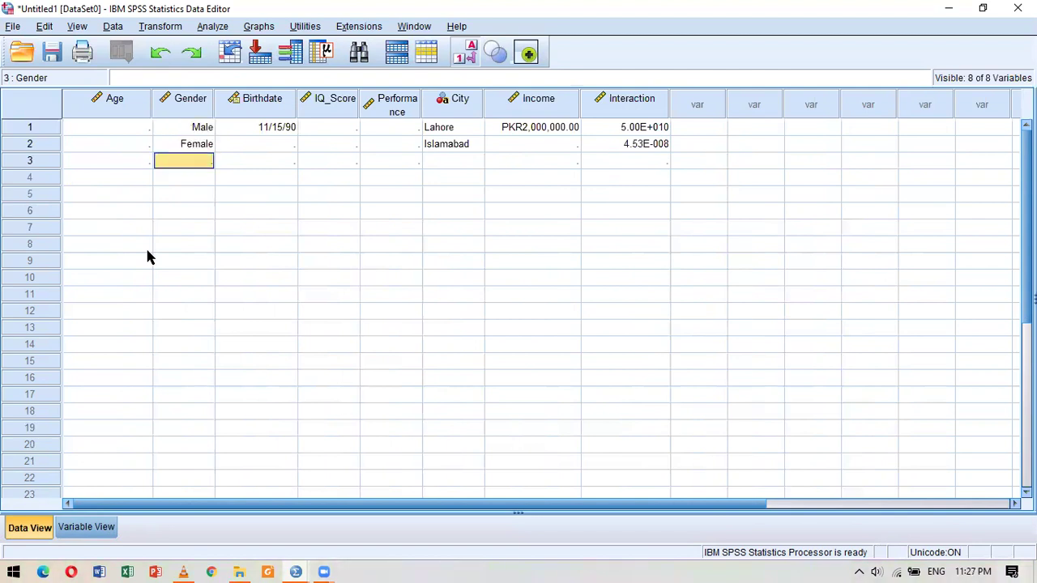
text(3)
key(Return)
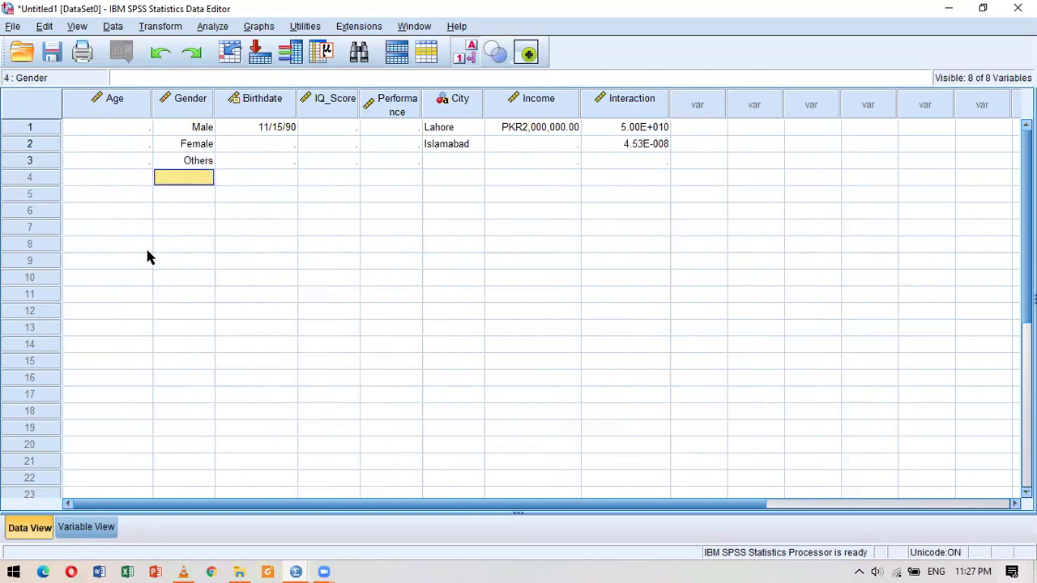
Step: Inspect the labelled Gender cells and switch the data display back from value labels to numeric codes
click(201, 133)
click(199, 147)
click(200, 162)
click(200, 176)
click(470, 58)
click(468, 58)
click(464, 52)
Step: Enter the Performance codes 3, 5 and 2 for the first three cases and compare them with their value labels
click(377, 130)
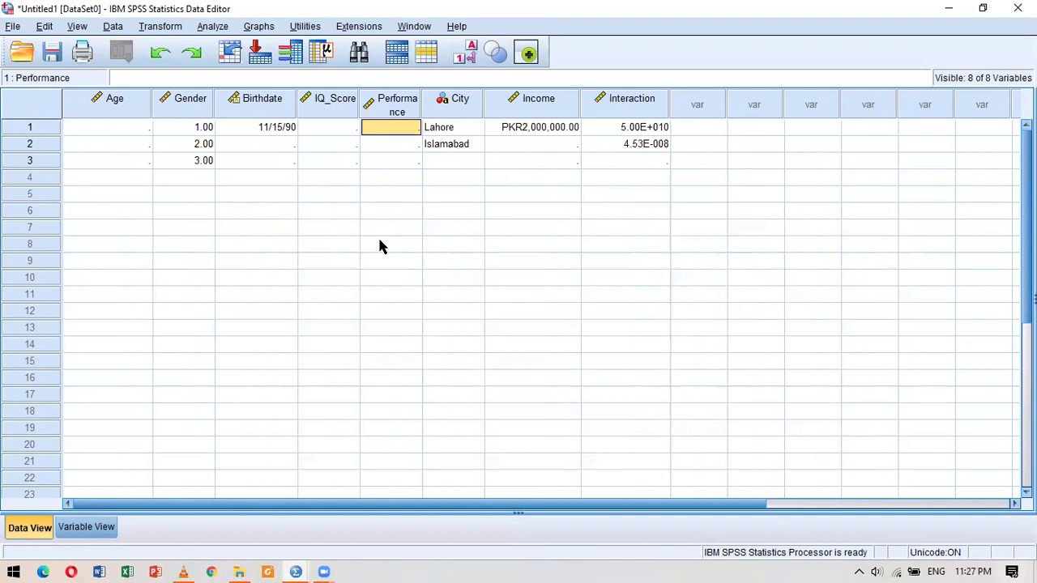
text(3)
key(Return)
text(5)
key(Return)
text(2)
key(Return)
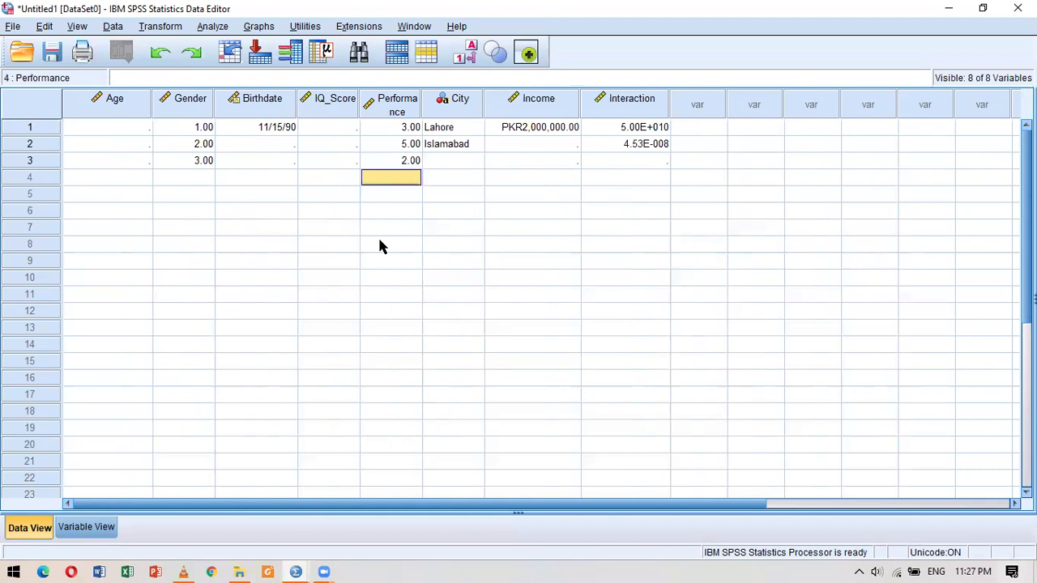
click(465, 51)
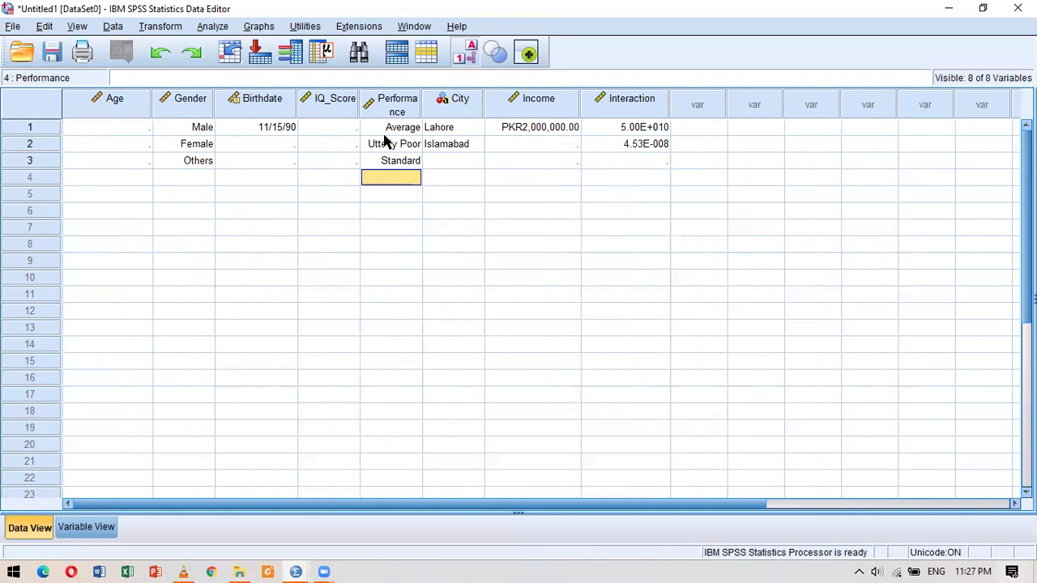
click(459, 58)
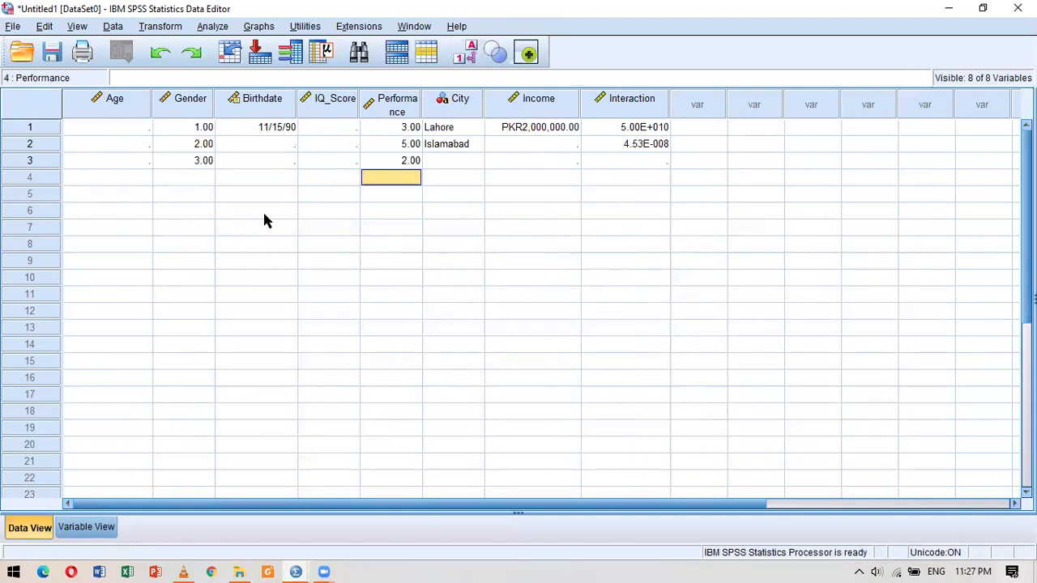
Step: Open the missing values definition of the Age variable among the variable properties
click(87, 527)
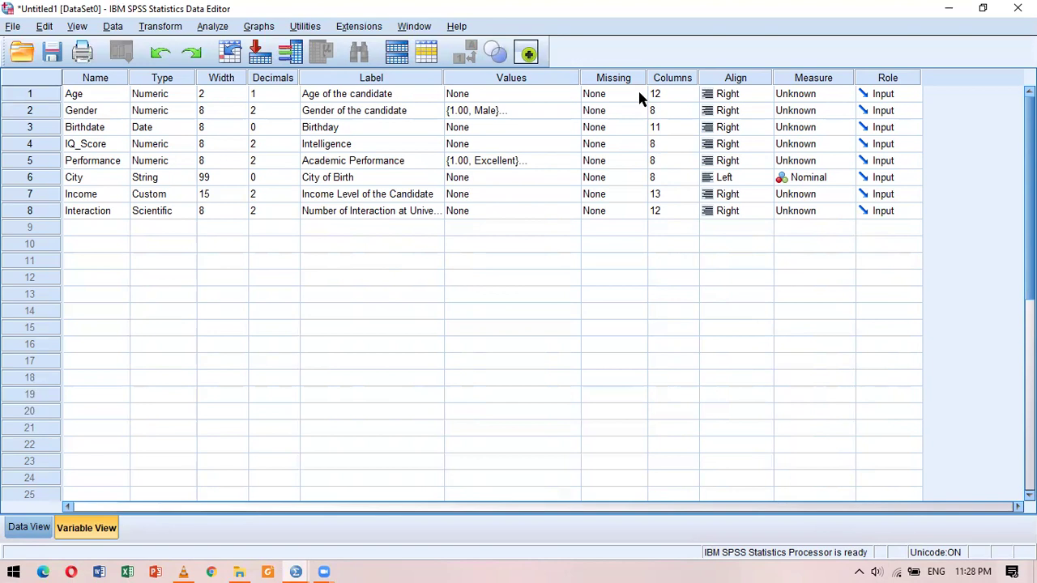
click(616, 95)
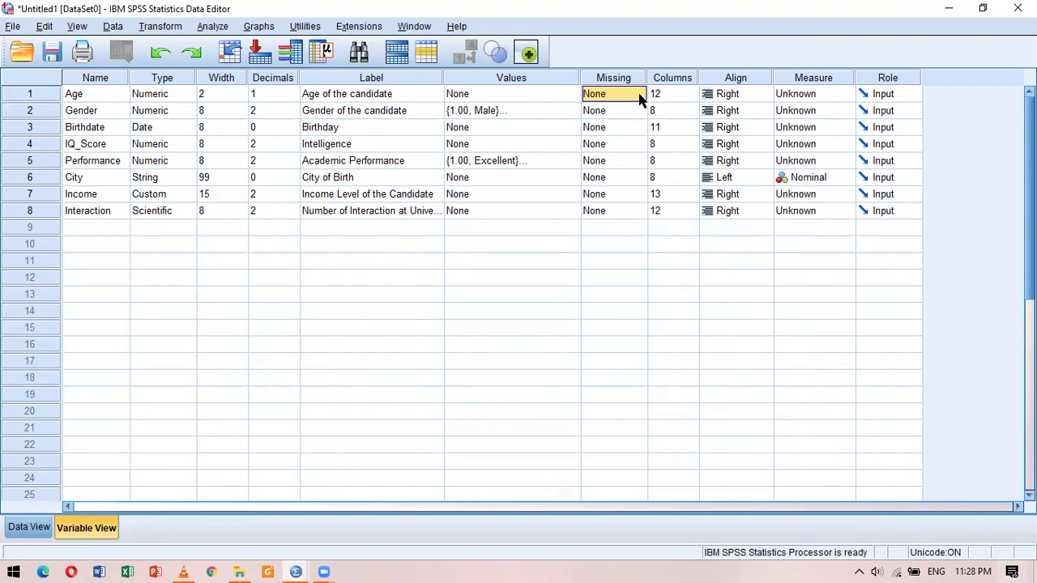
click(639, 95)
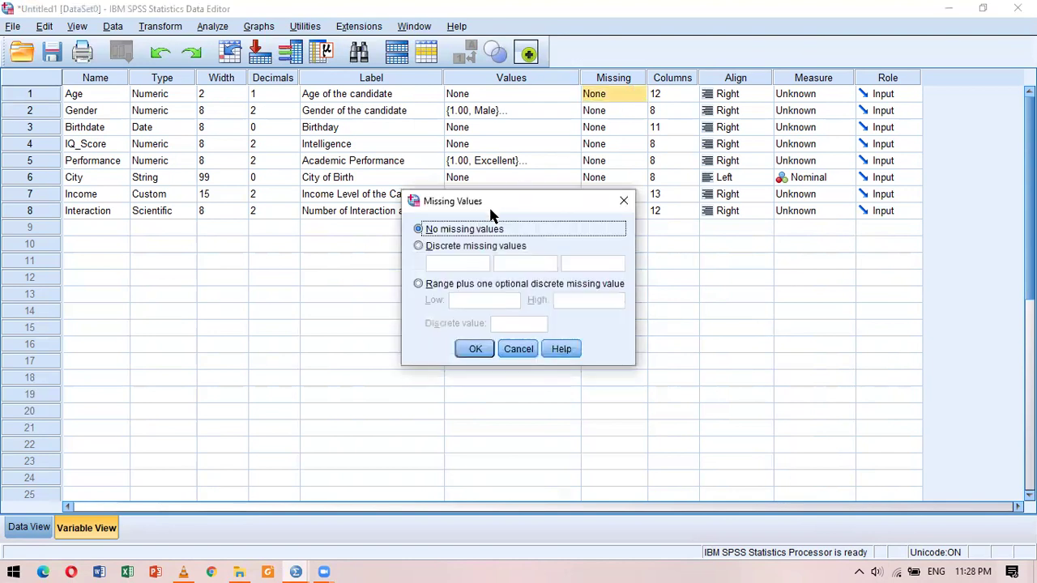
drag(489, 206, 489, 165)
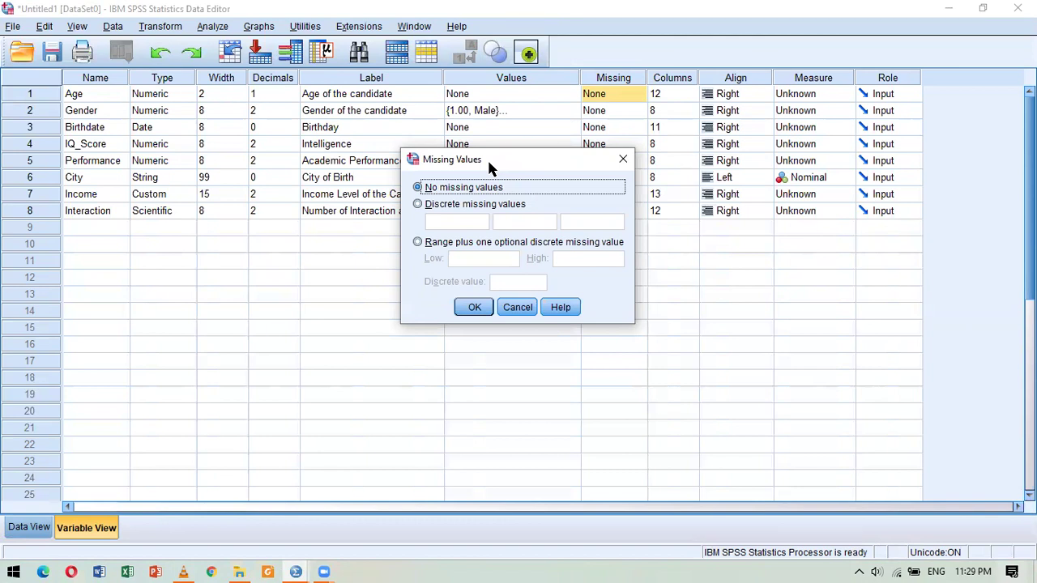
Step: Set 15, 25 and 35 as the discrete missing values for Age
click(445, 209)
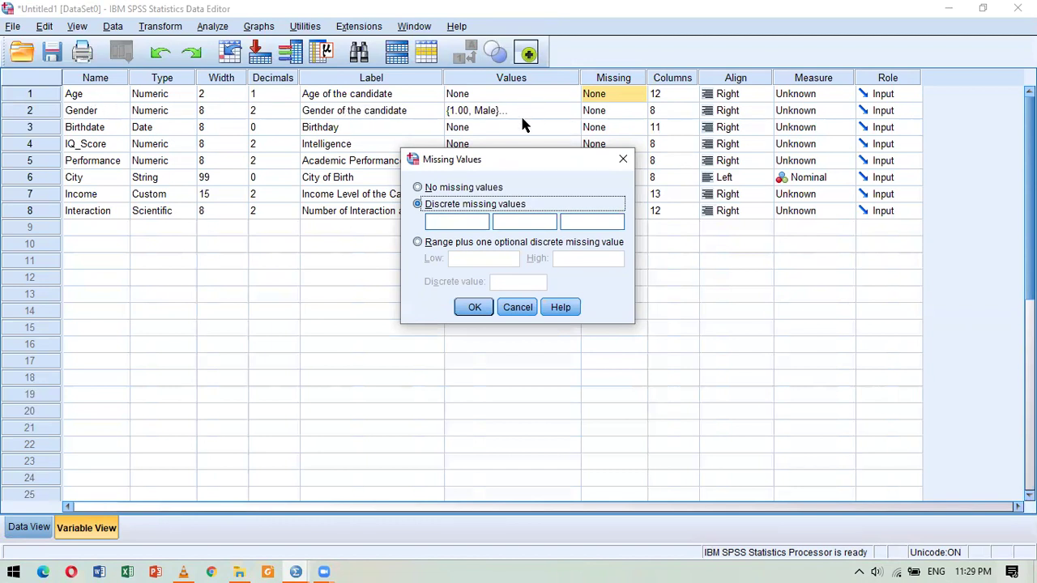
click(457, 224)
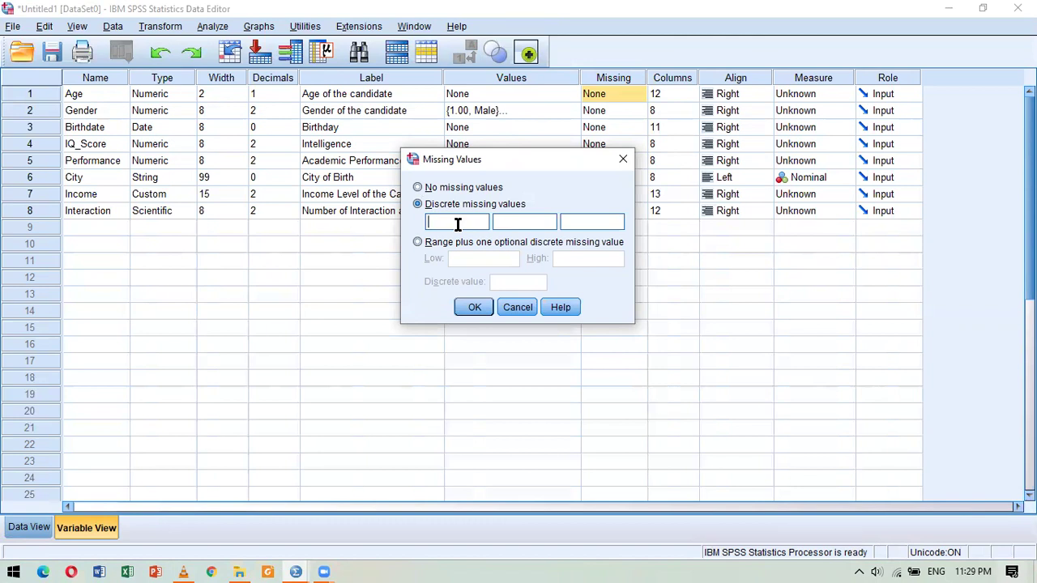
text(15)
click(516, 220)
text(25)
click(579, 223)
text(35)
click(458, 212)
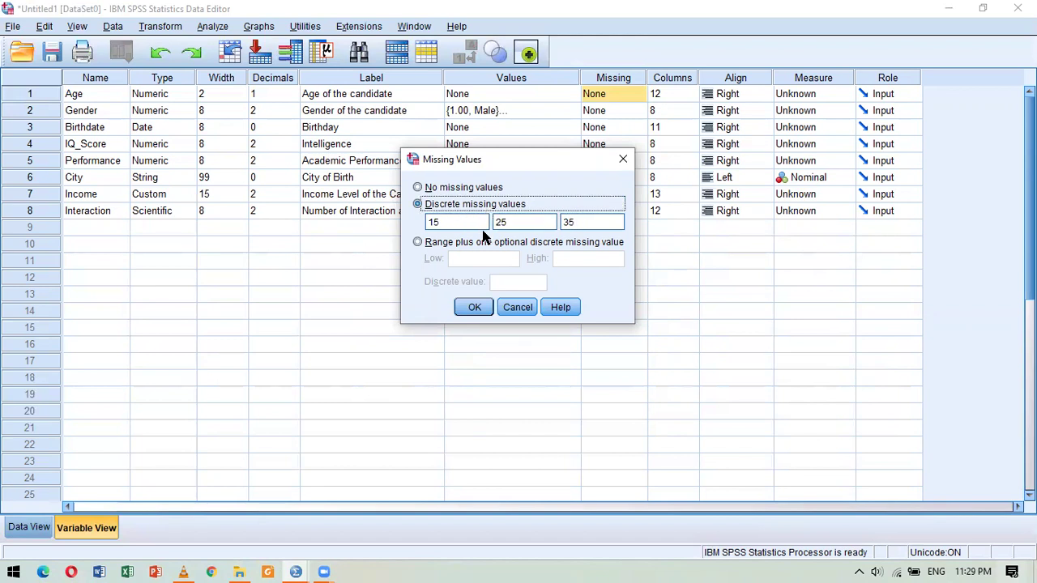
Step: Define the missing values of Age as a range from 10 to 20 without a discrete value, and apply it
click(460, 246)
click(462, 260)
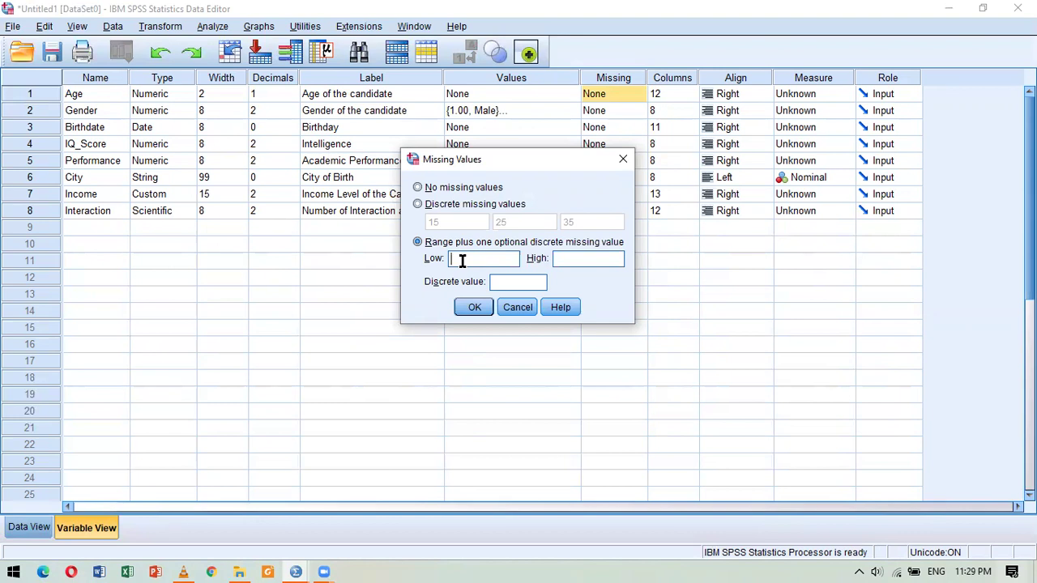
text(10)
click(606, 256)
text(10)
key(BackSpace)
key(BackSpace)
text(20)
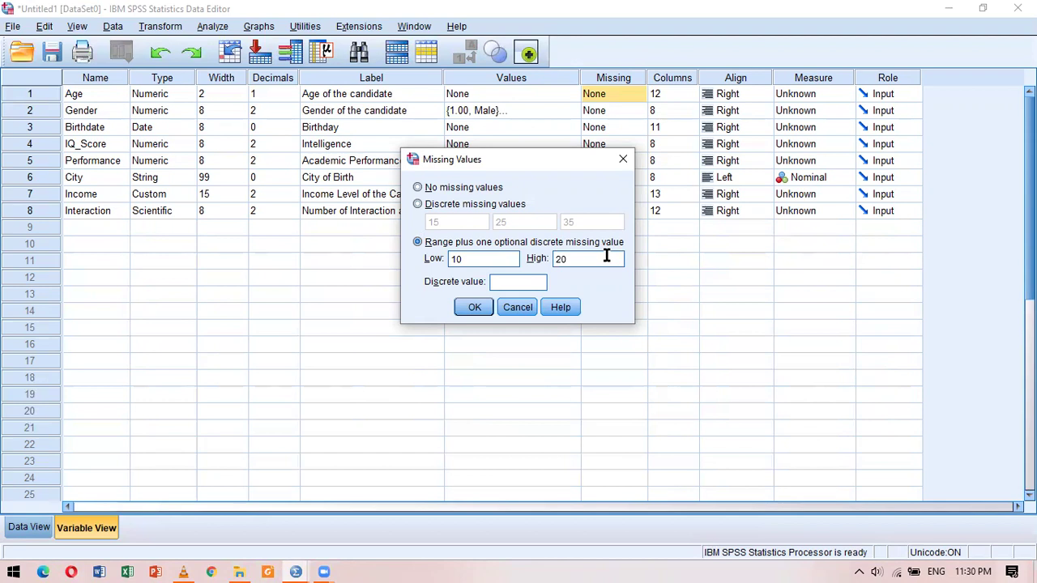
click(475, 307)
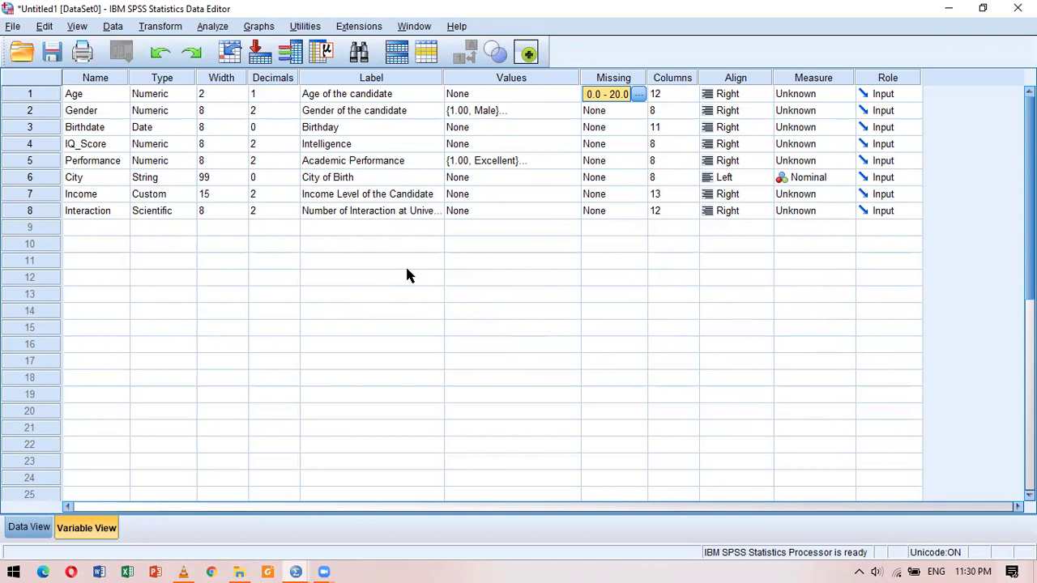
Step: Enter an Age of 33 and an IQ_Score of 120 for the first case in the data sheet
click(22, 528)
click(119, 133)
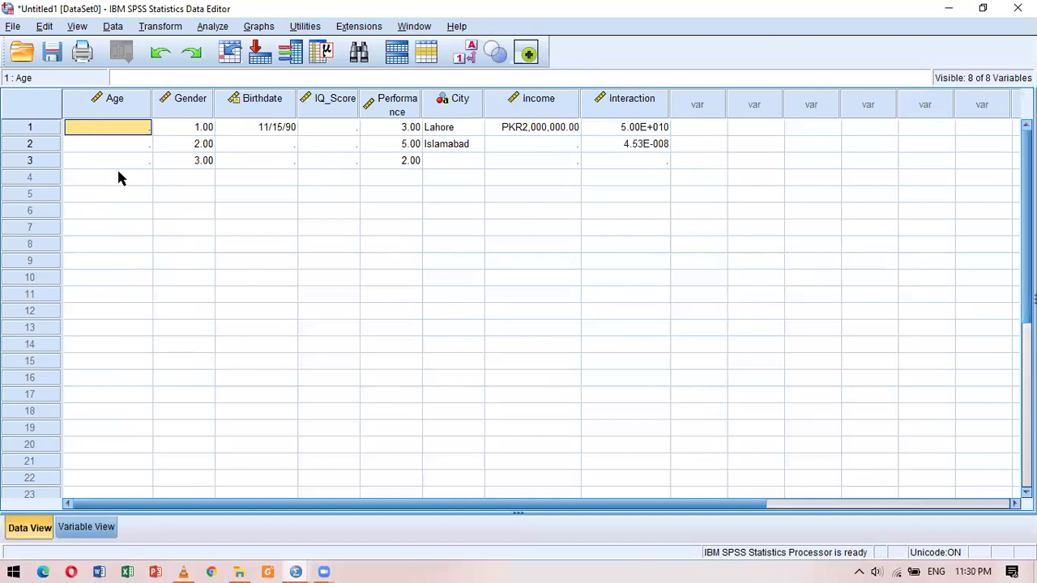
text(33)
key(Return)
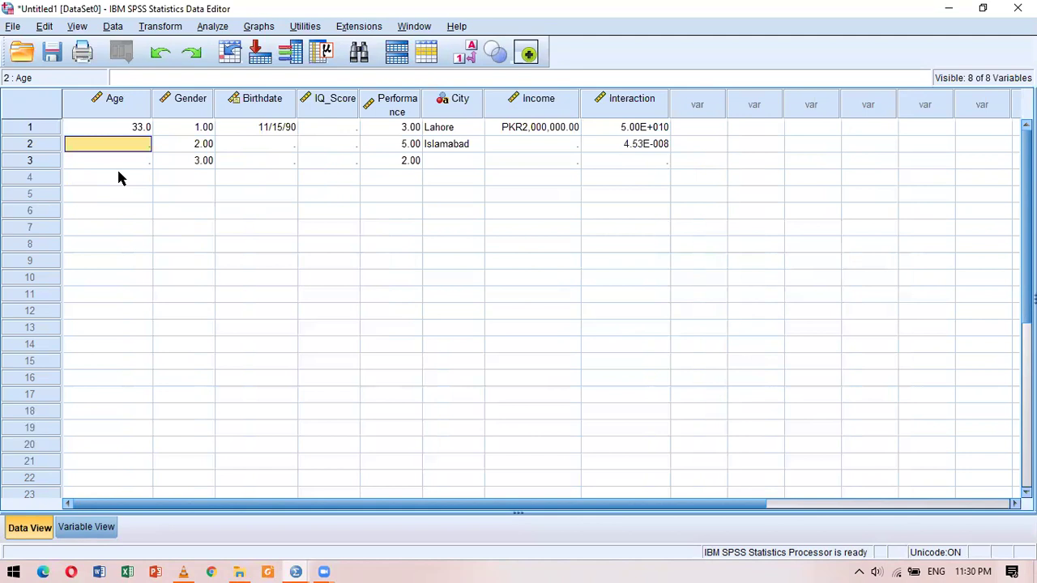
key(Up)
key(Right)
key(Right)
key(Right)
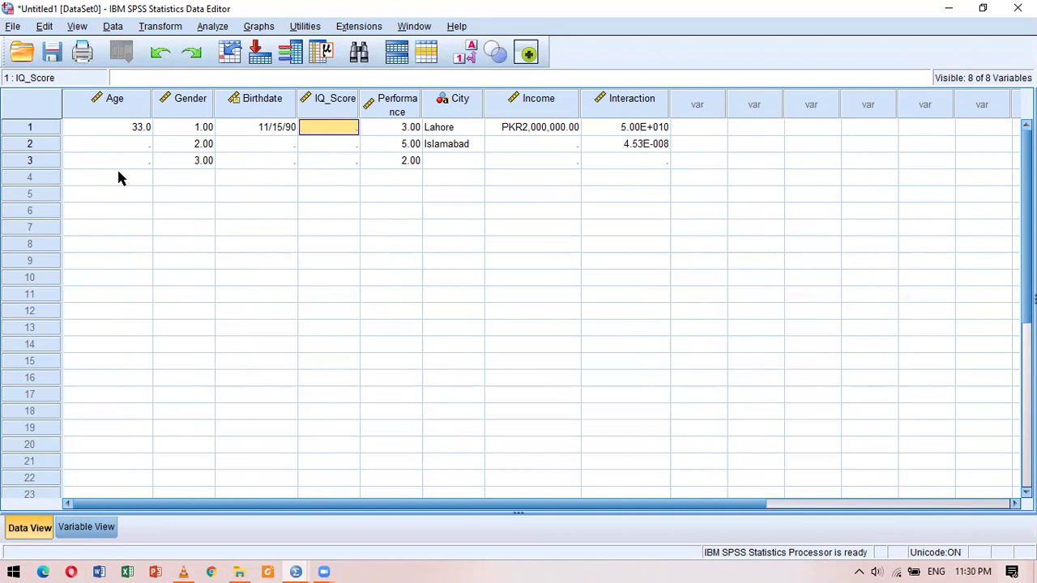
text(120)
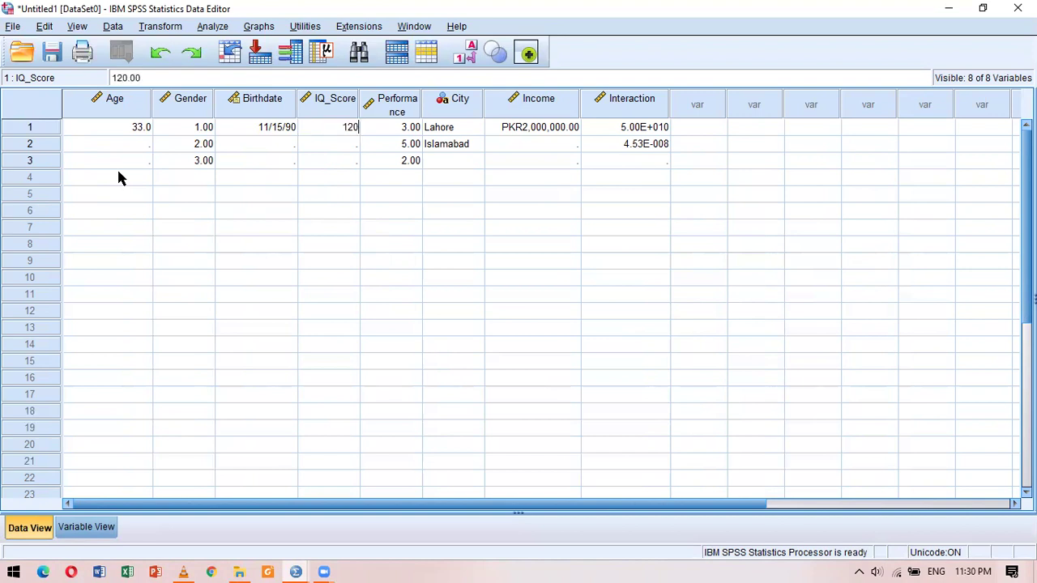
key(Return)
Step: Enter an Age of 45 and an IQ_Score of 100 for the second case
key(Left)
key(Left)
text(45)
key(Right)
key(Right)
text(100)
key(Return)
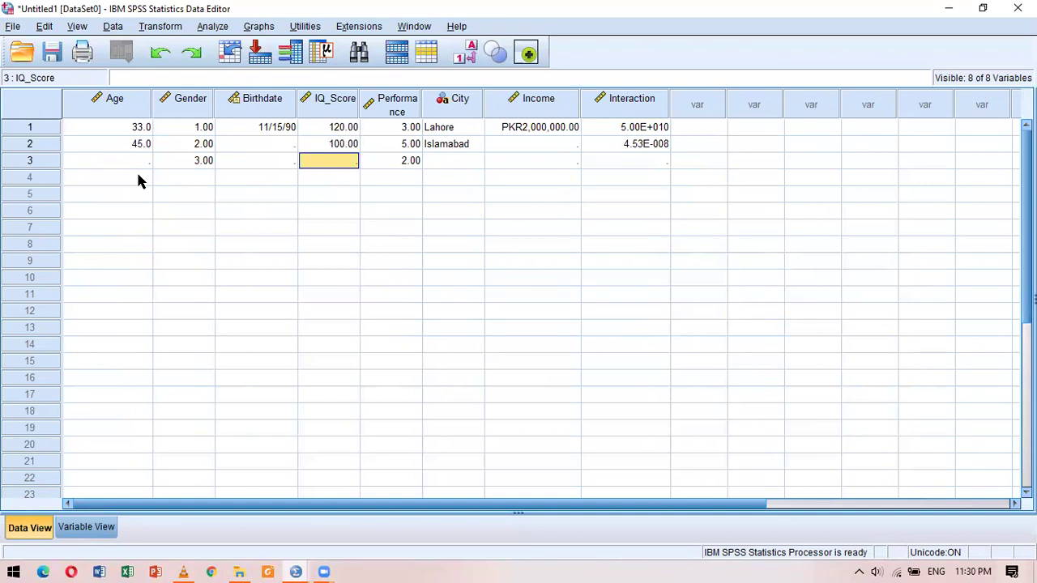
Step: Examine the first three cases row by row for missing entries
click(20, 128)
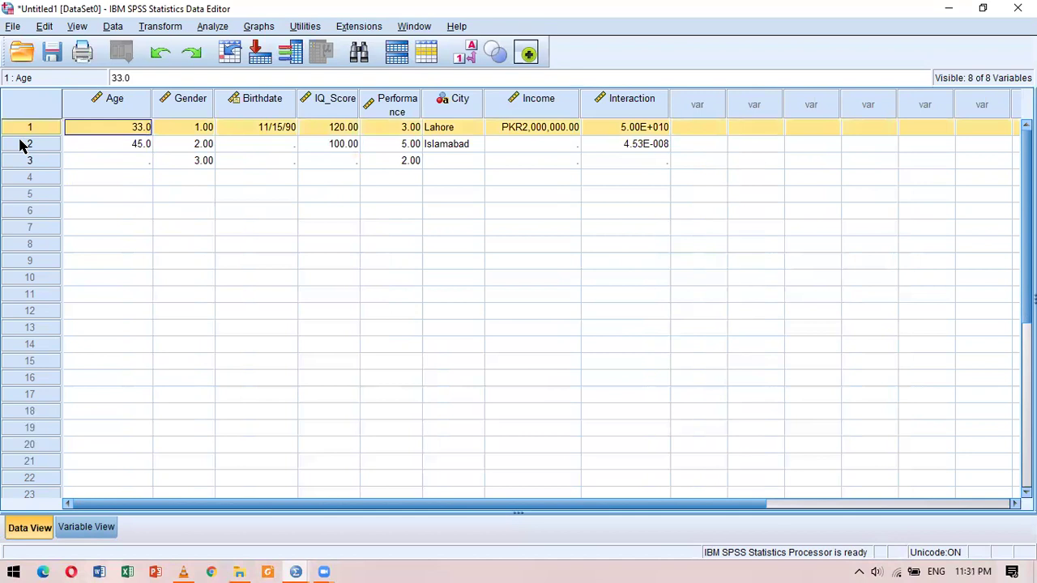
click(21, 143)
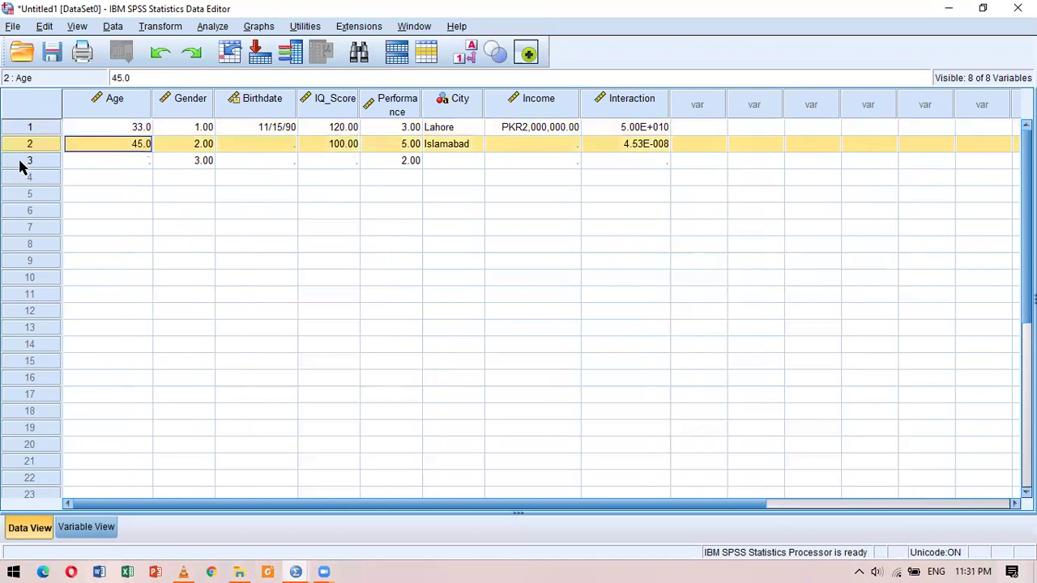
click(21, 163)
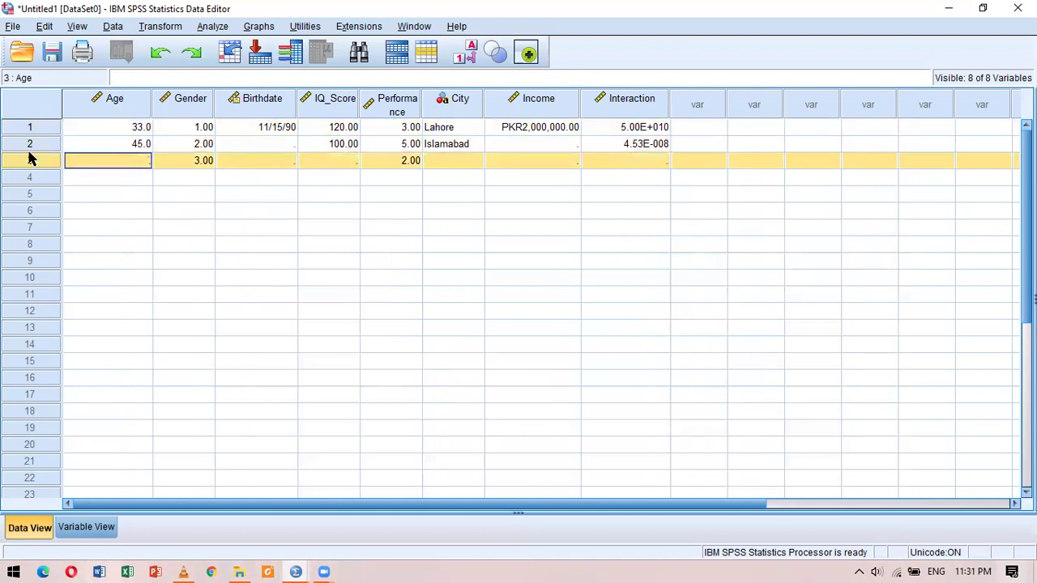
click(32, 132)
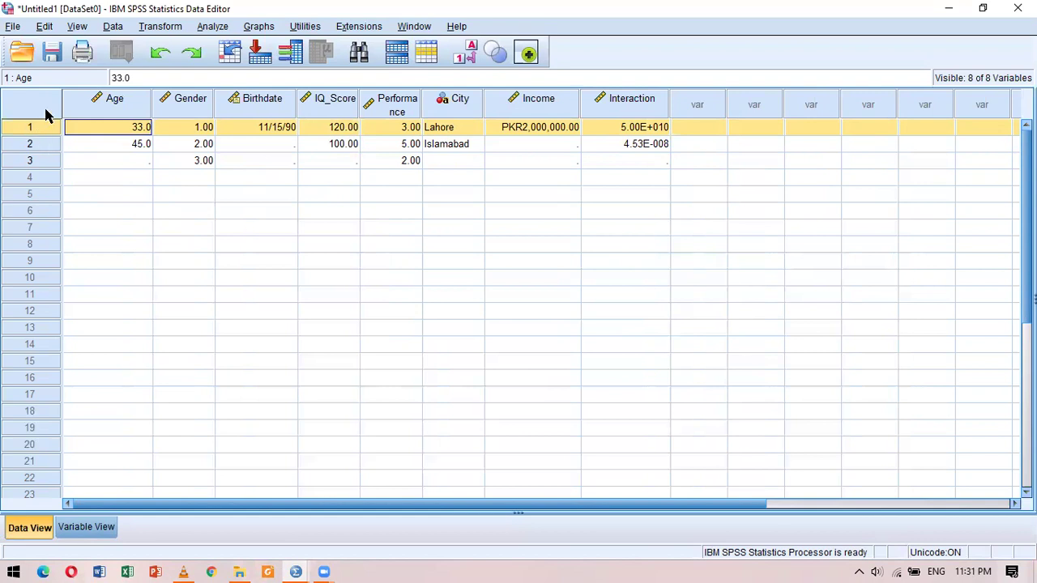
Step: Start a Missing Value Analysis and try to add all variables to the quantitative variables
click(167, 28)
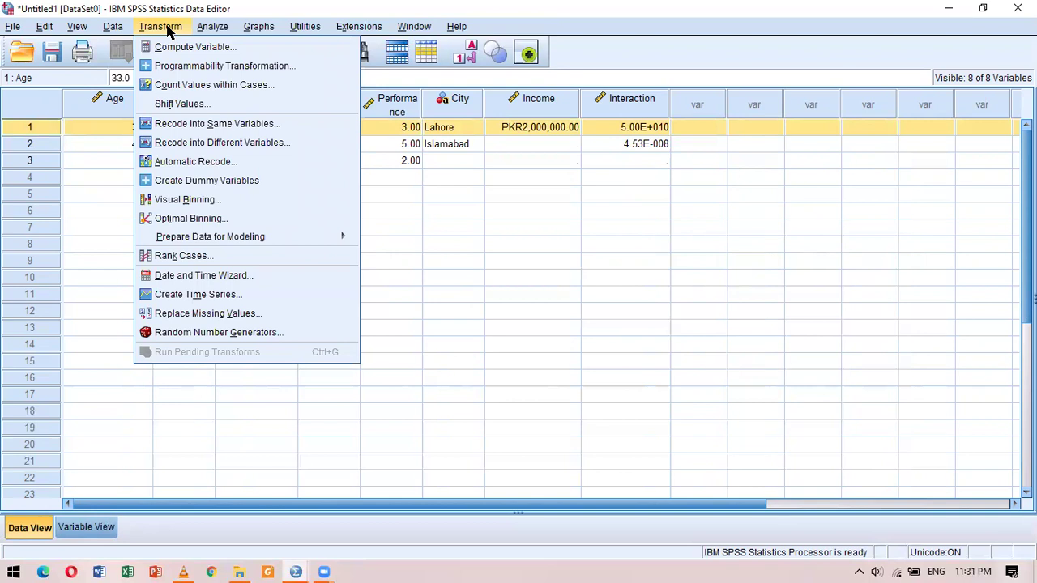
mouse_move(119, 29)
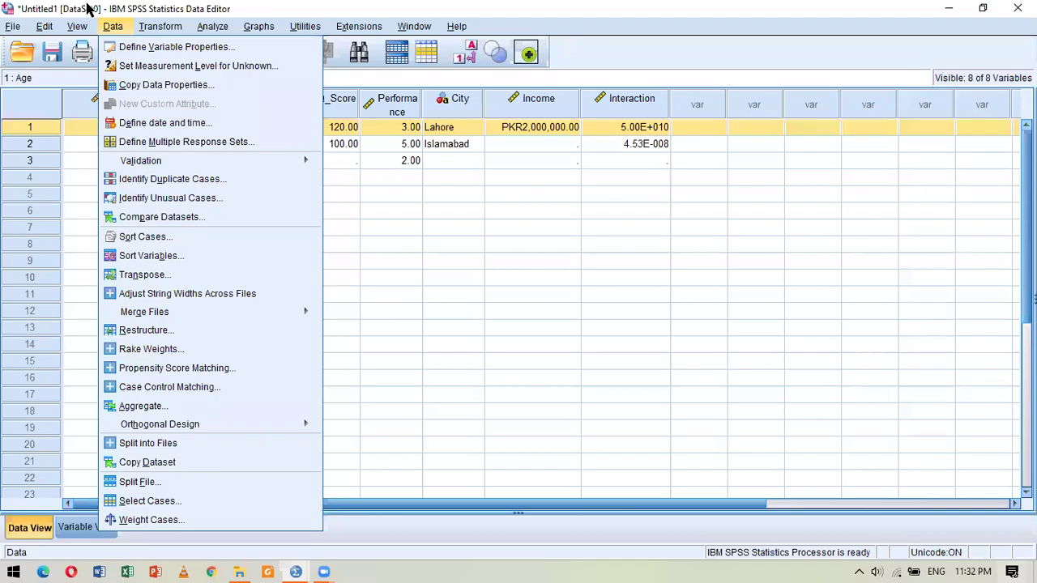
mouse_move(206, 26)
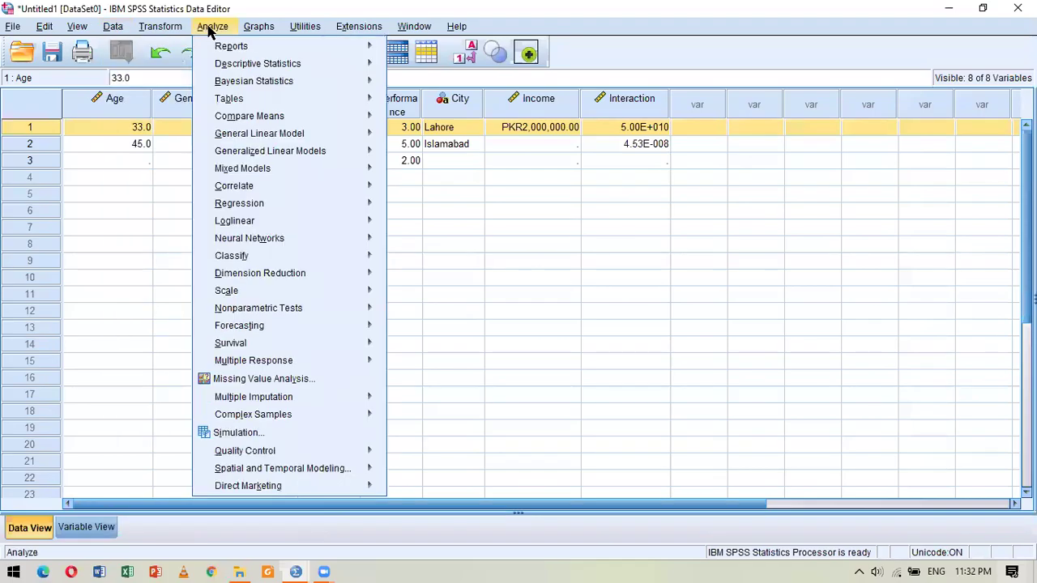
mouse_move(253, 275)
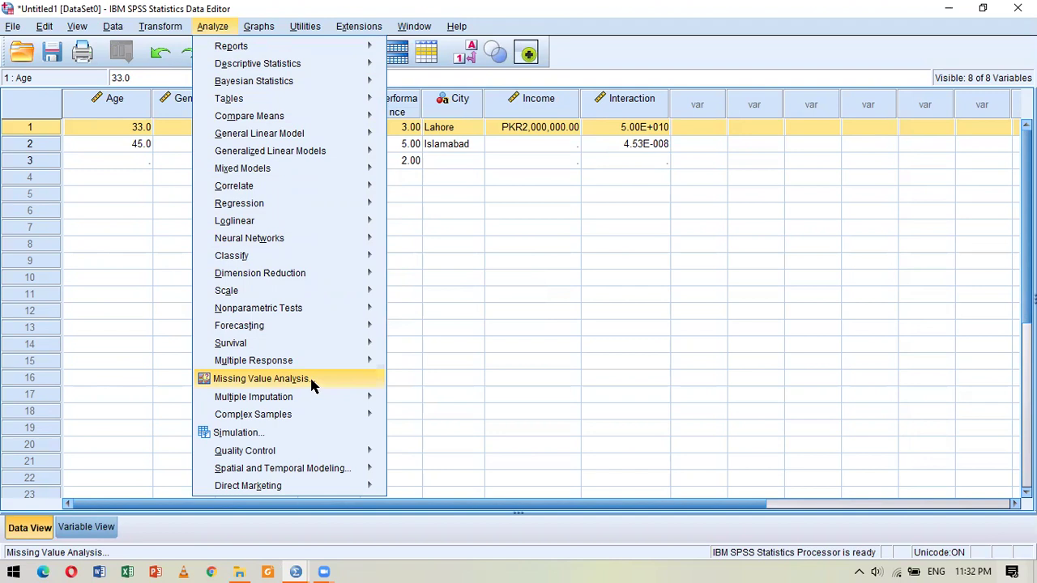
click(312, 381)
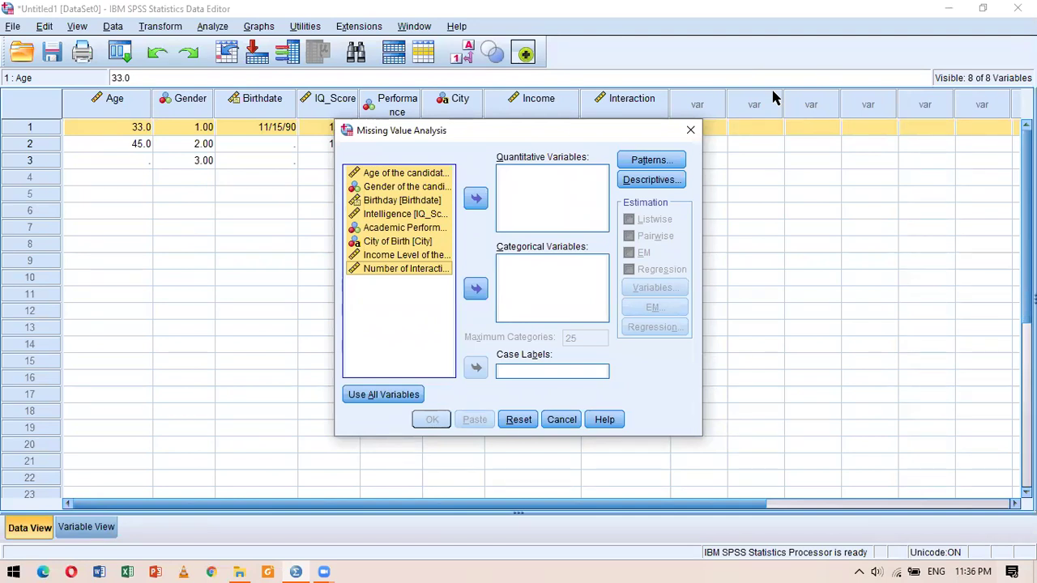
click(413, 306)
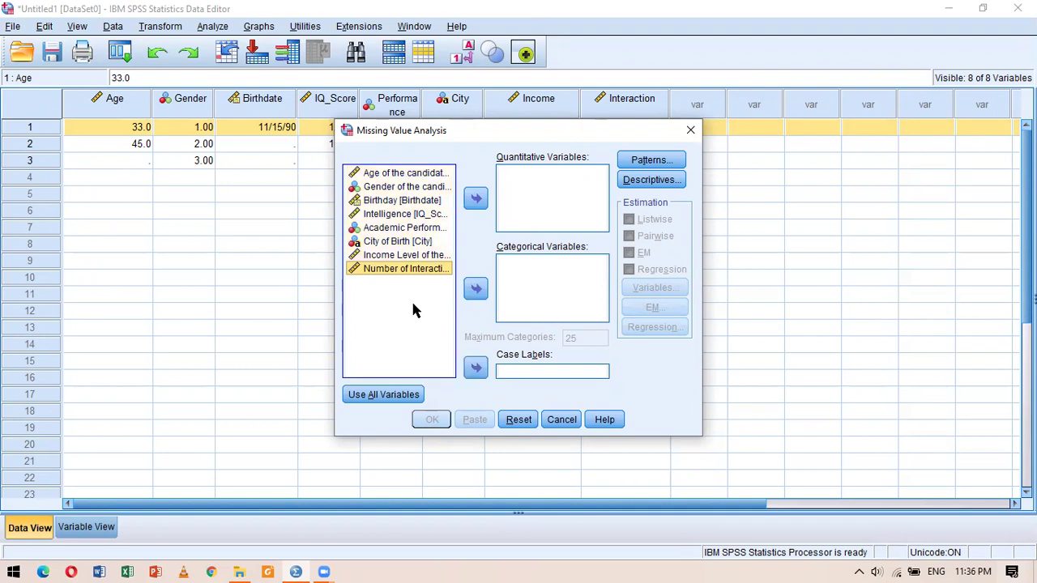
key(ctrl+a)
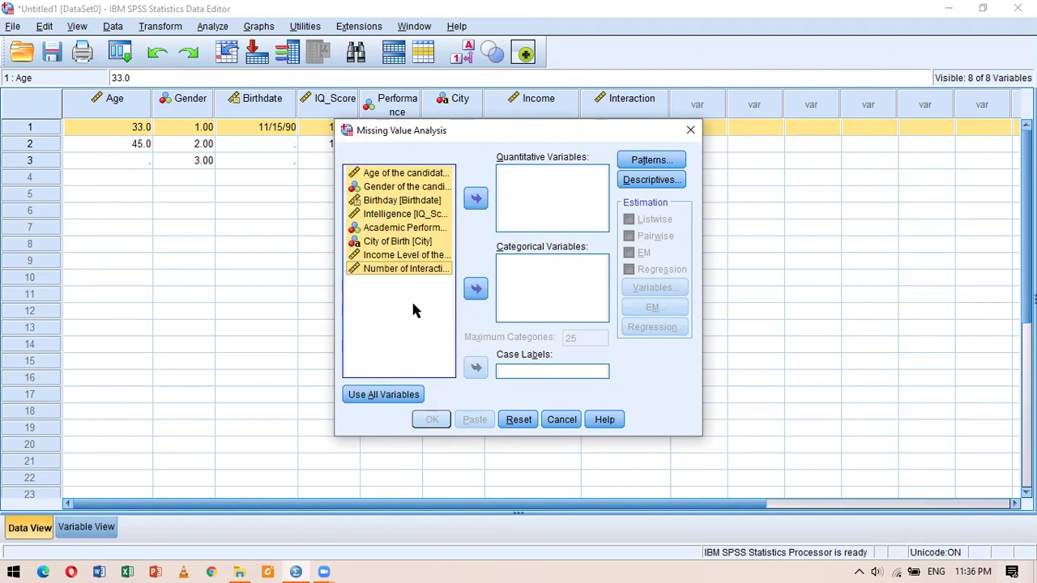
click(475, 200)
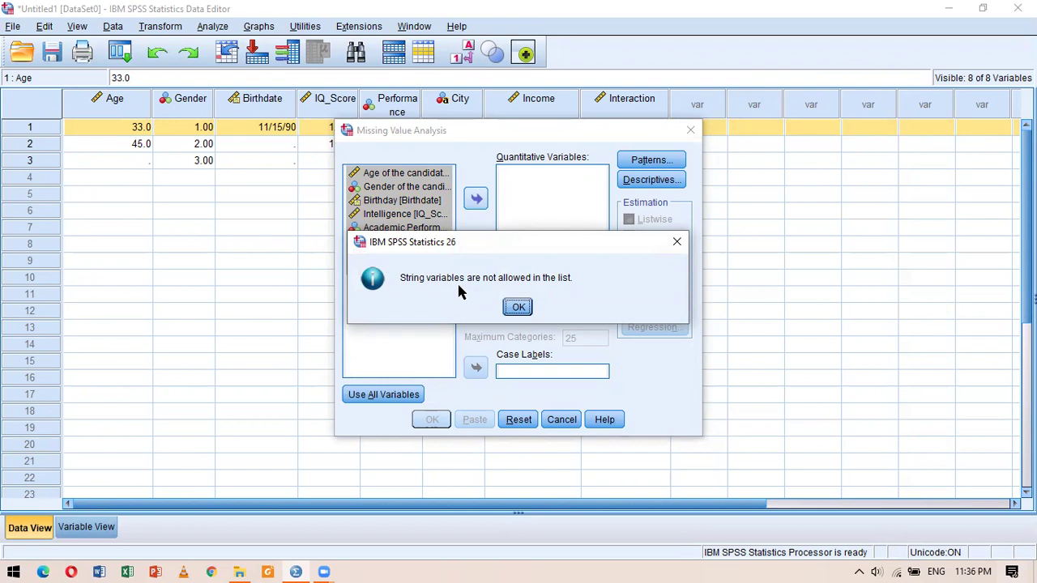
click(519, 307)
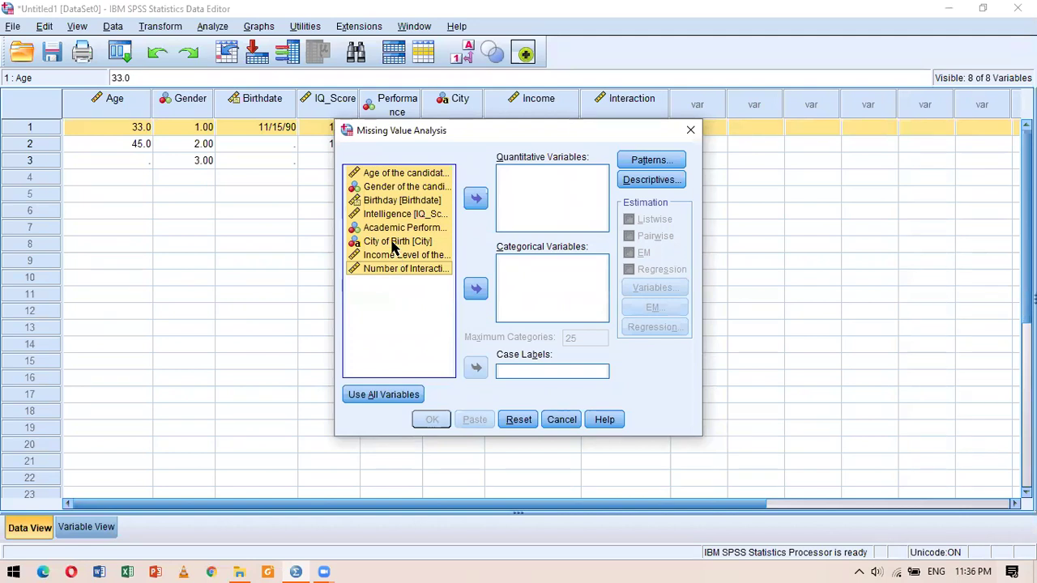
Step: Add every variable except City to the quantitative variables and run the Missing Value Analysis
ctrl+click(388, 243)
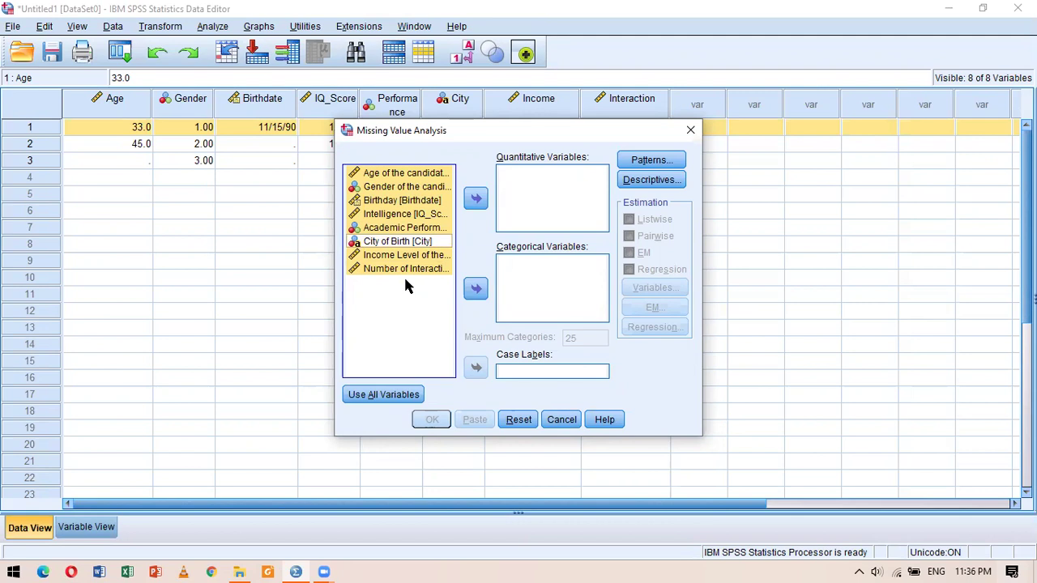
click(476, 200)
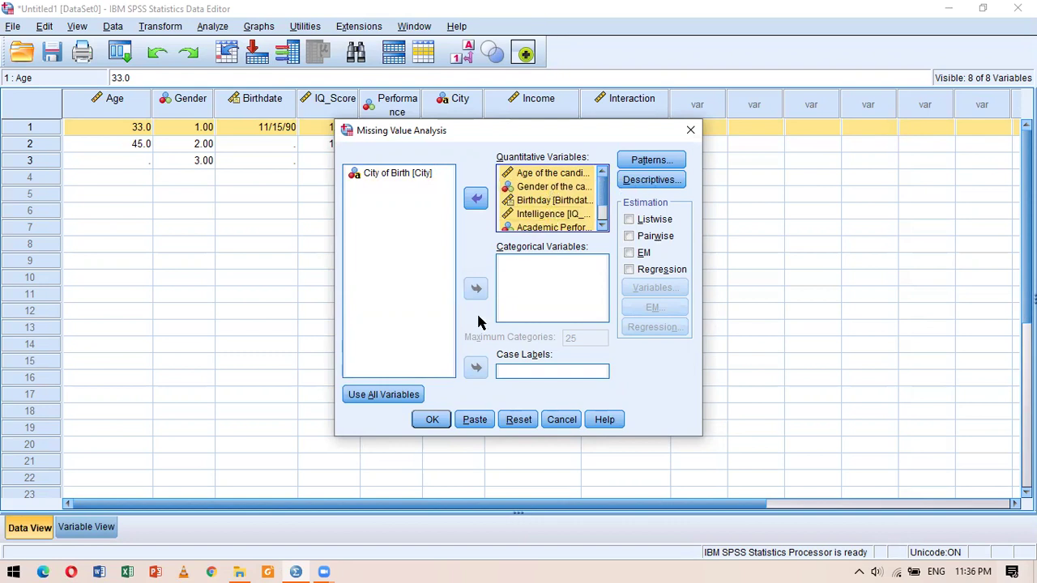
click(425, 419)
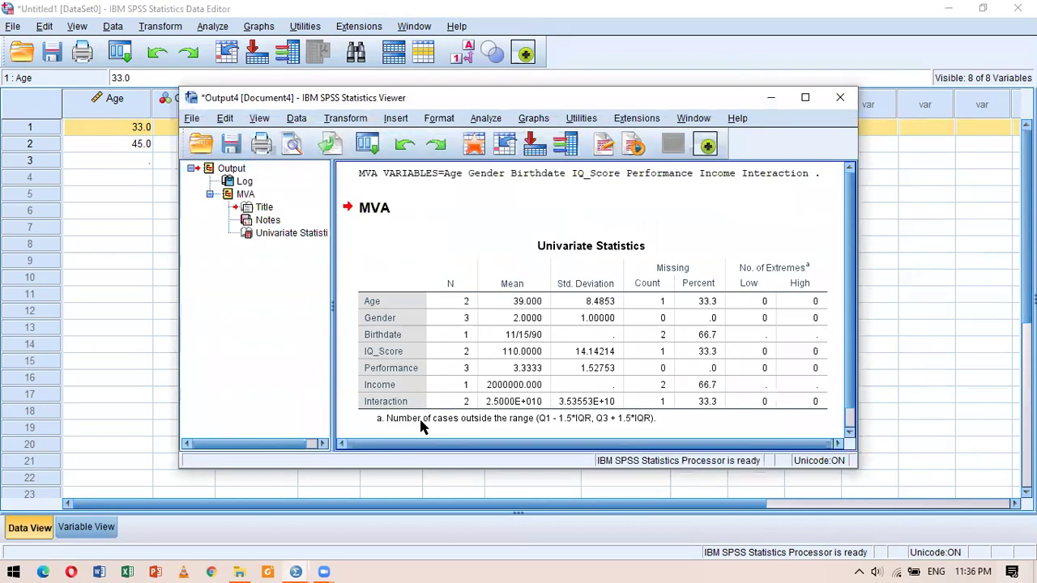
Step: Examine the missing counts and percentages in the Univariate Statistics table, then close the output
click(795, 99)
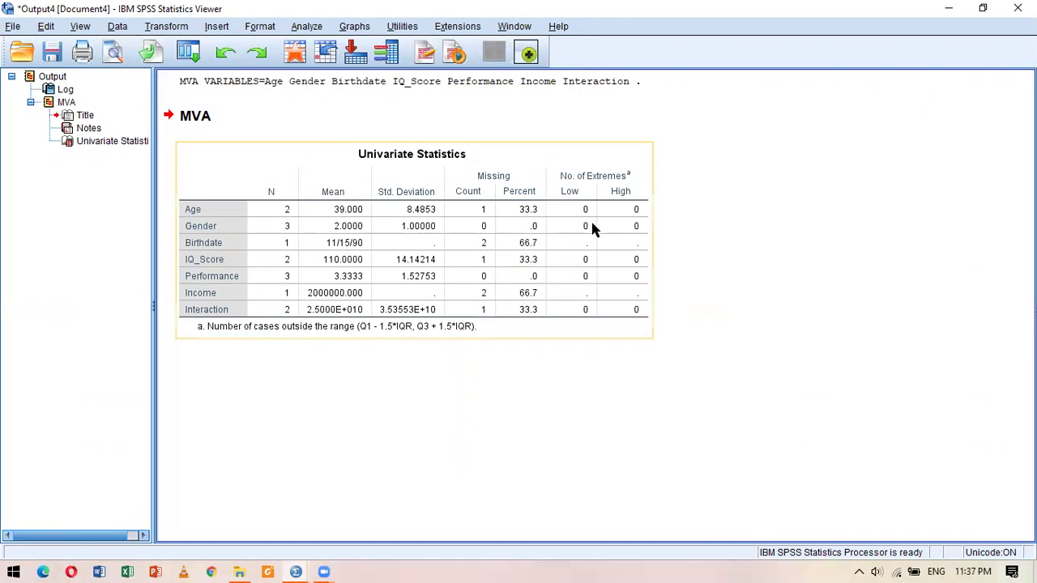
click(478, 218)
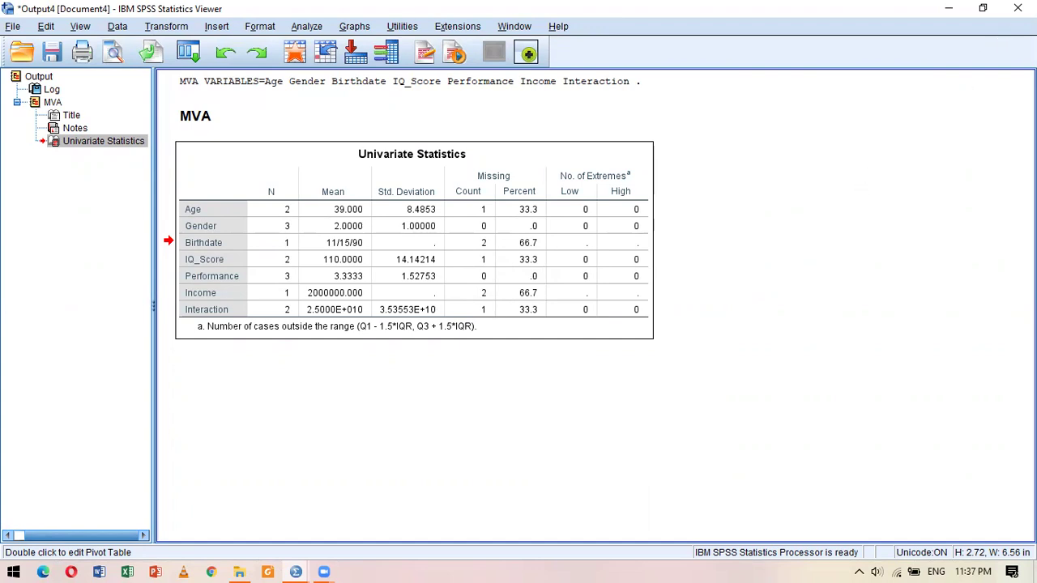
click(1018, 8)
click(519, 307)
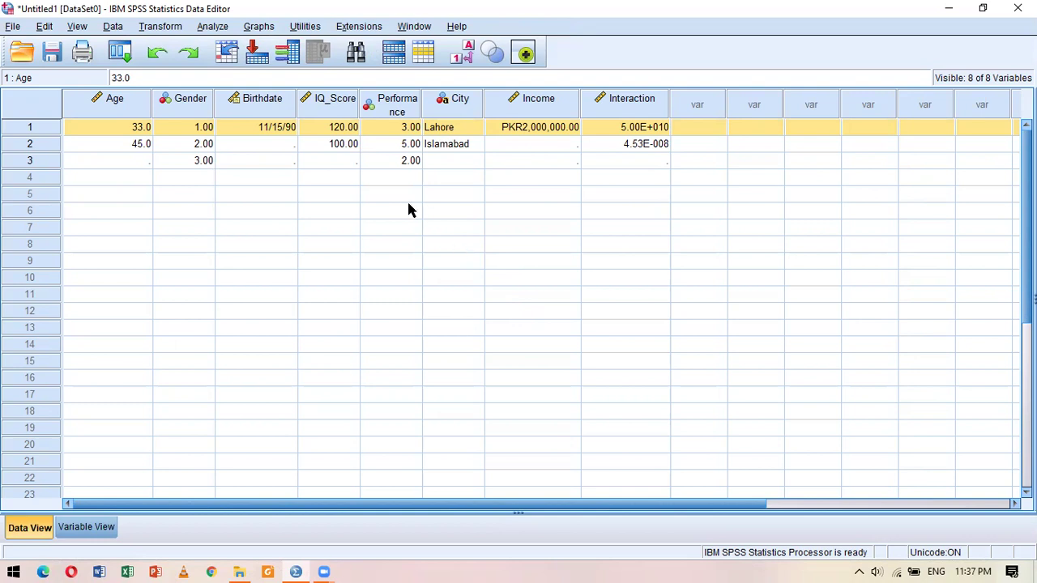
Step: Start Recode into Same Variables and add every variable except City to the numeric variables
click(113, 27)
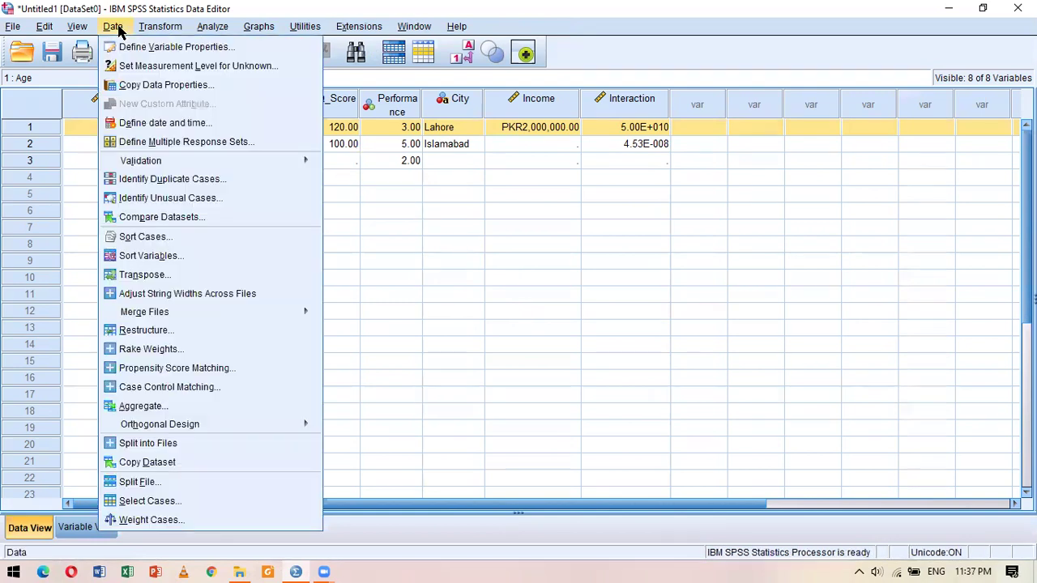
mouse_move(143, 29)
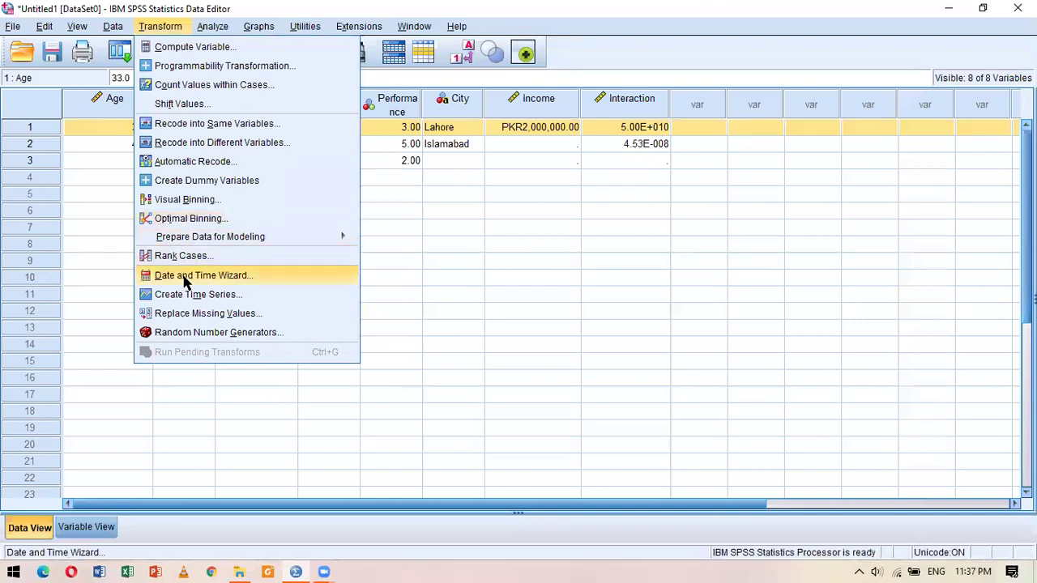
click(228, 125)
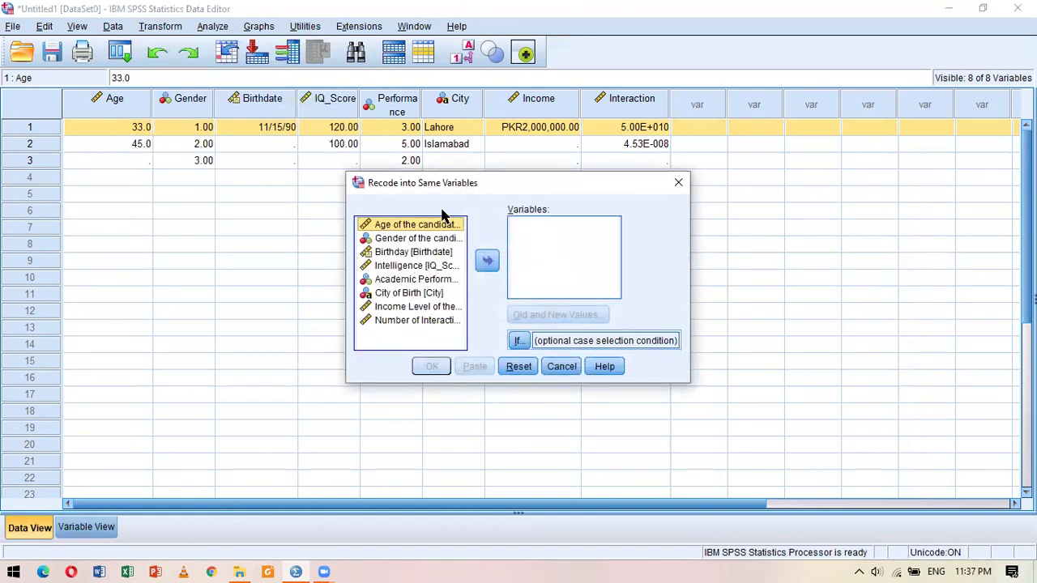
shift+click(430, 340)
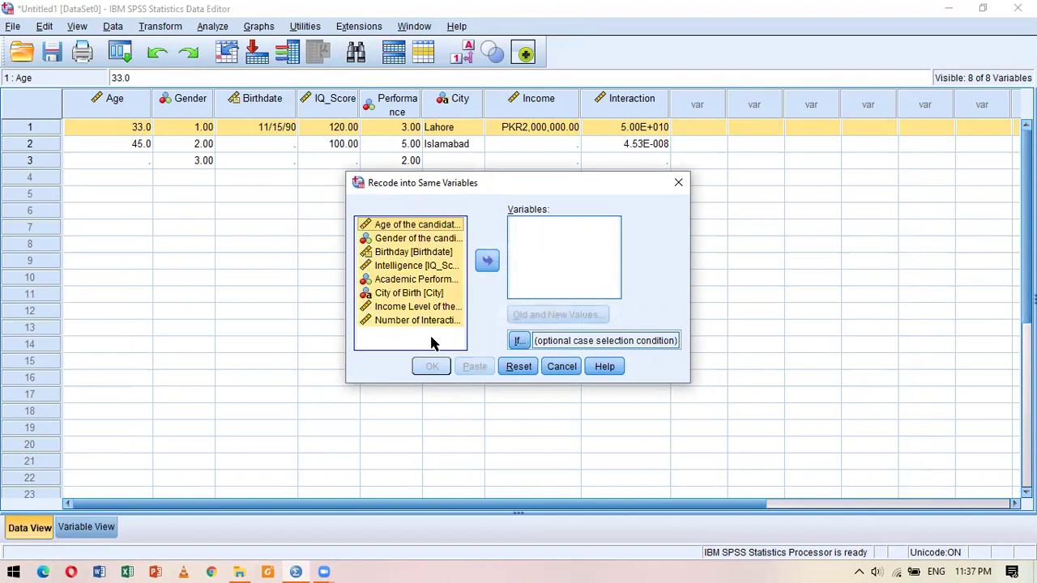
ctrl+click(411, 294)
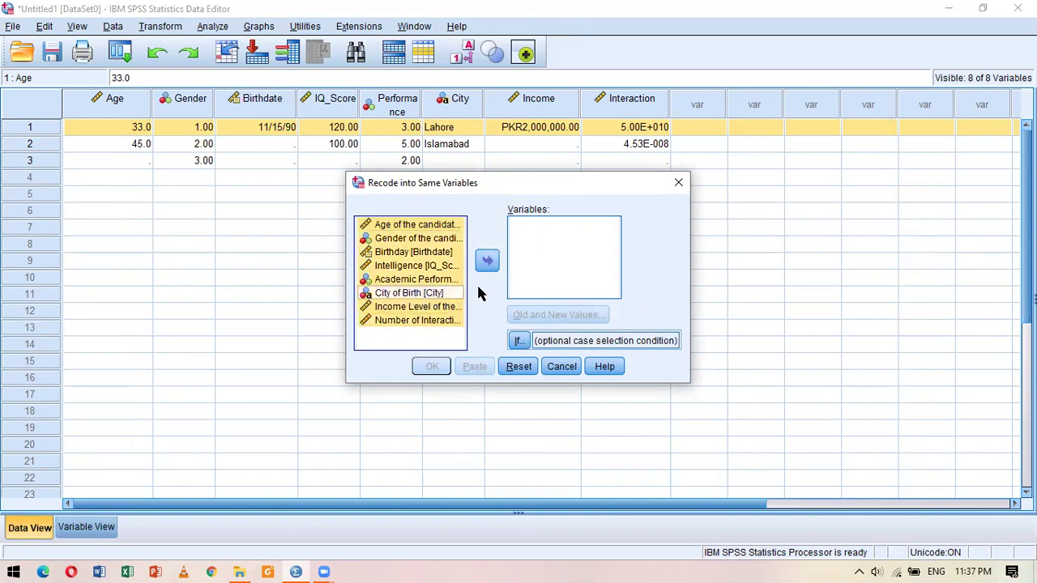
click(487, 261)
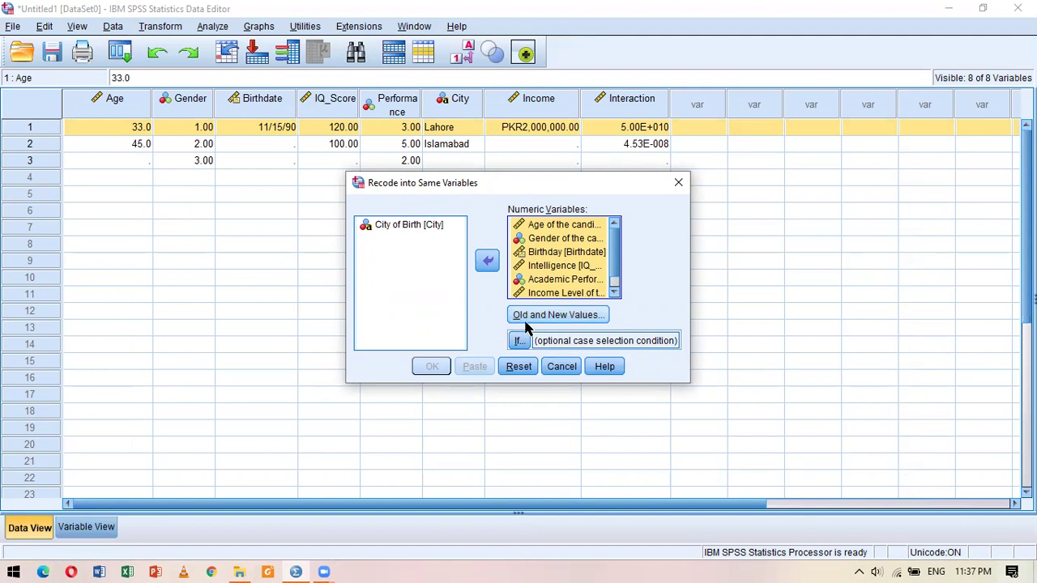
Step: Define a recode rule from system-missing to -999 and run the recode on the chosen variables
click(551, 318)
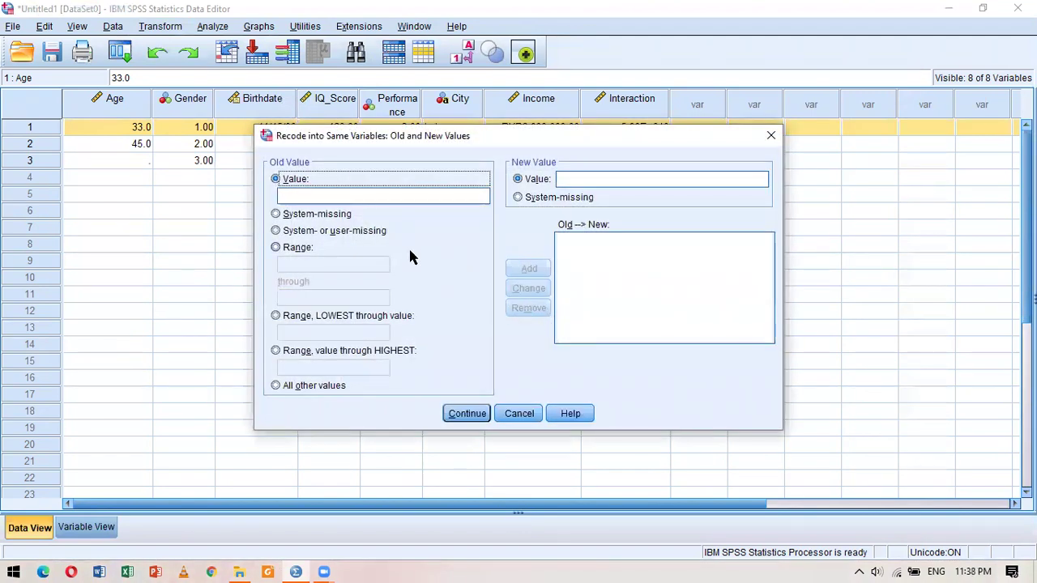
click(313, 219)
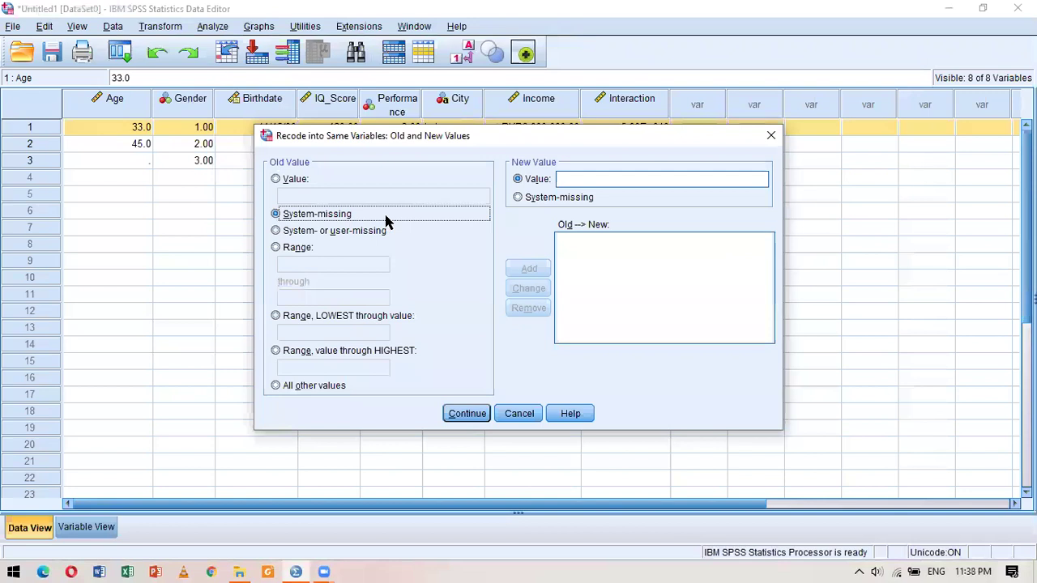
click(586, 178)
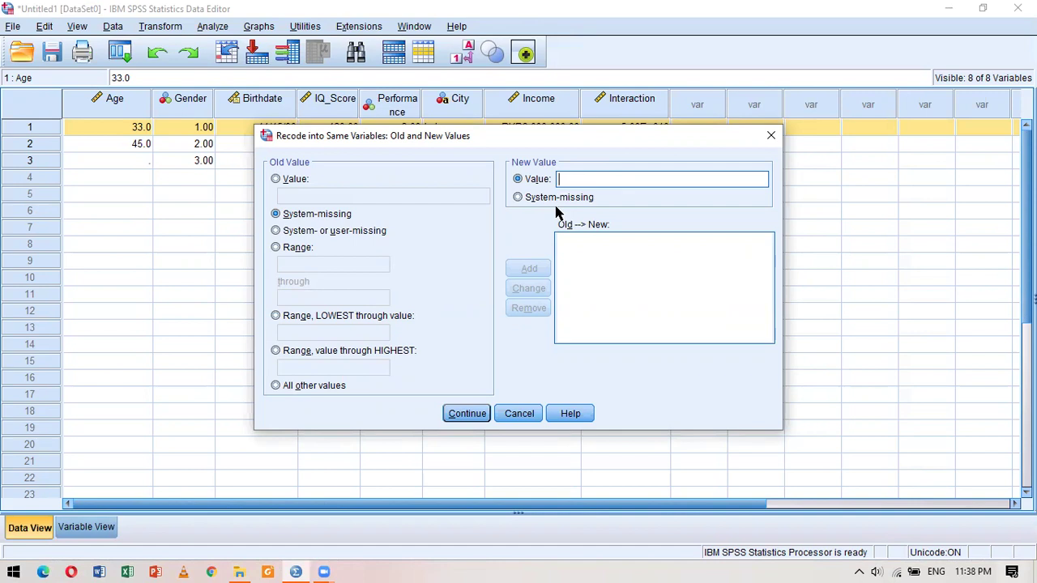
text(-999)
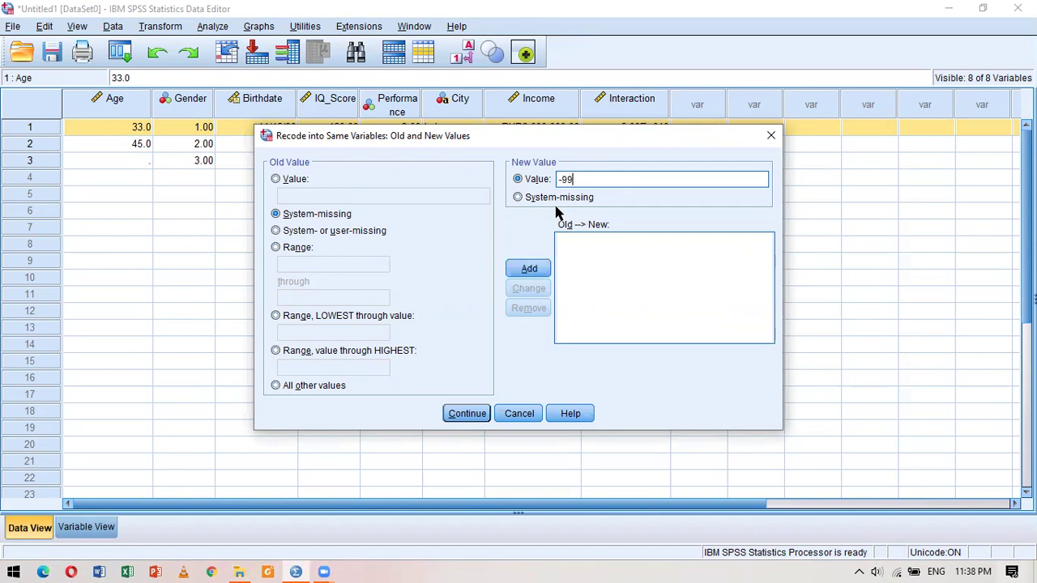
click(527, 271)
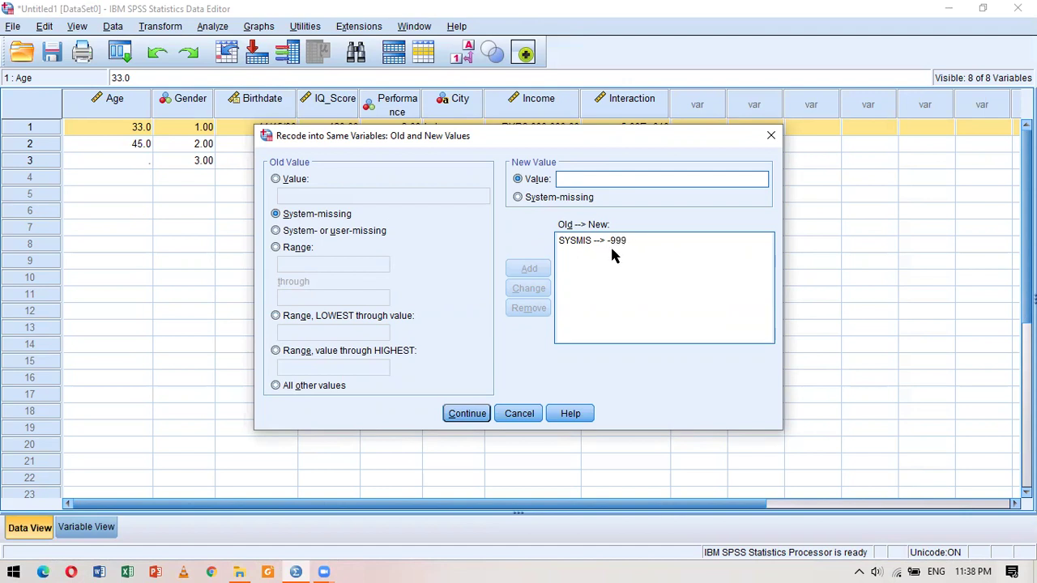
click(454, 414)
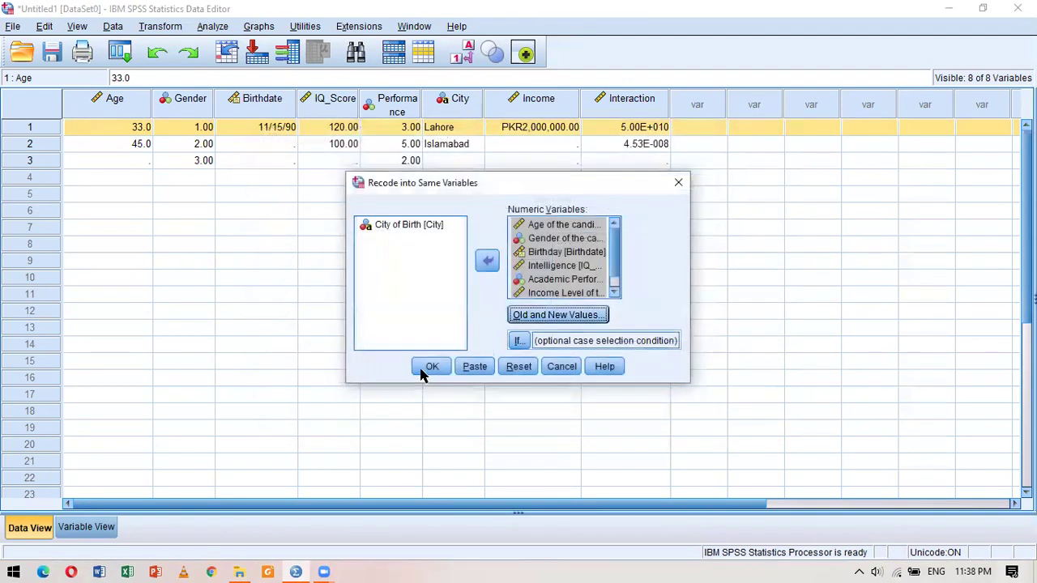
click(425, 367)
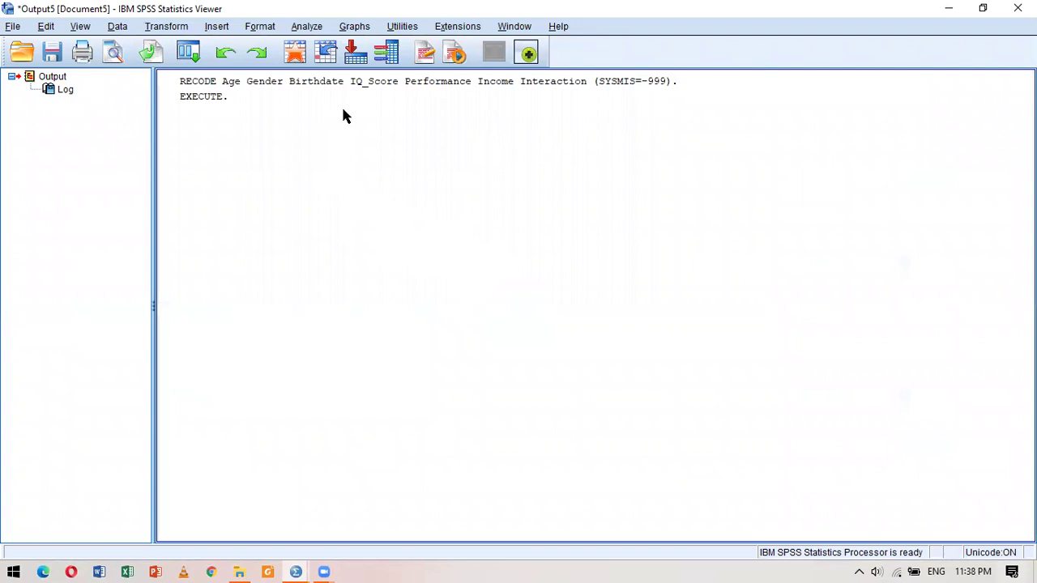
Step: Close the recode output without saving it and check the recoded Income and Age cells in the third case
click(220, 102)
click(1018, 9)
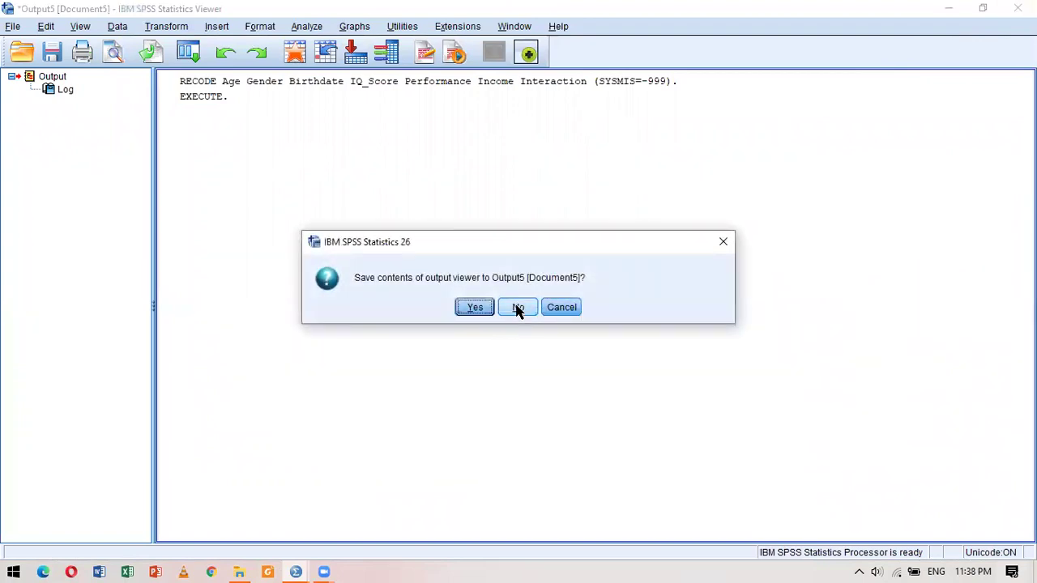
click(517, 307)
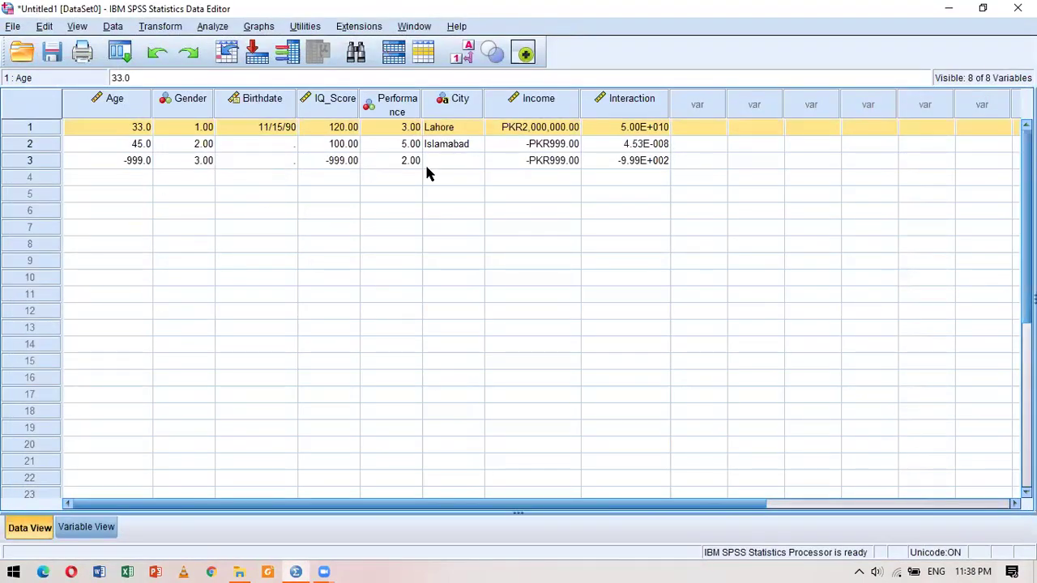
click(530, 160)
click(126, 165)
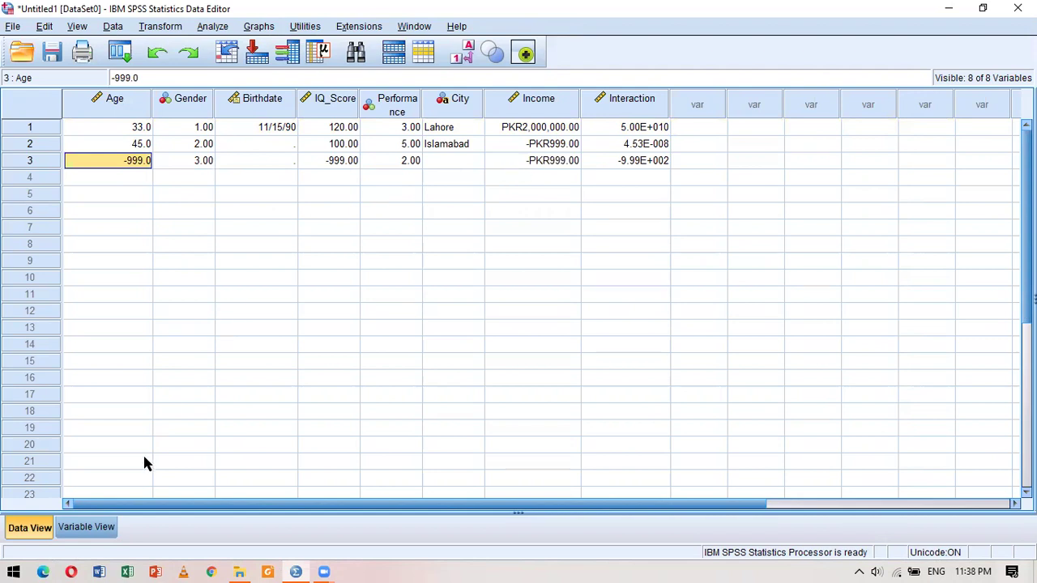
Step: Replace Age's missing value range with the discrete missing value -999
click(91, 527)
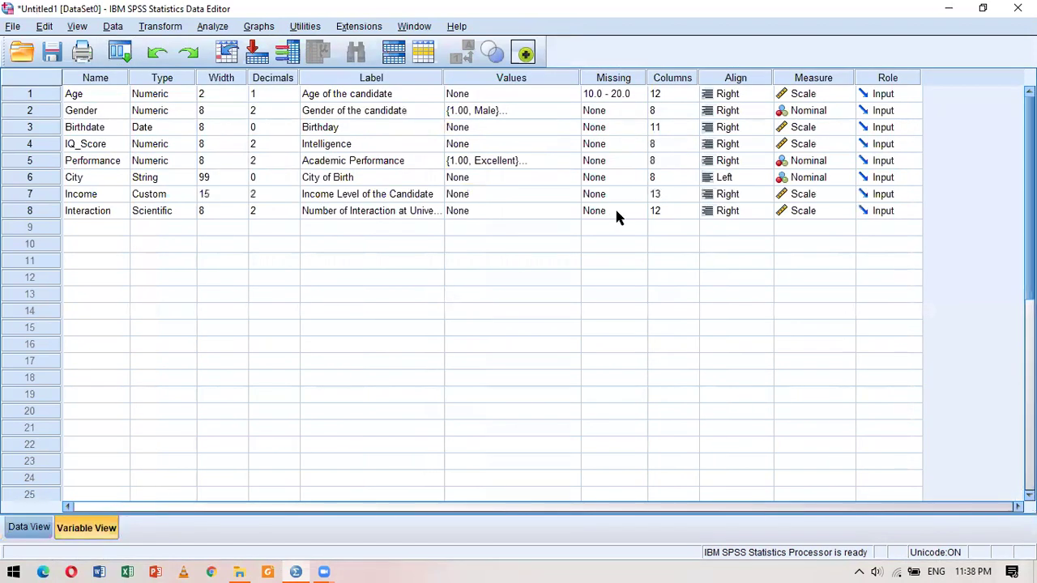
click(636, 96)
click(640, 94)
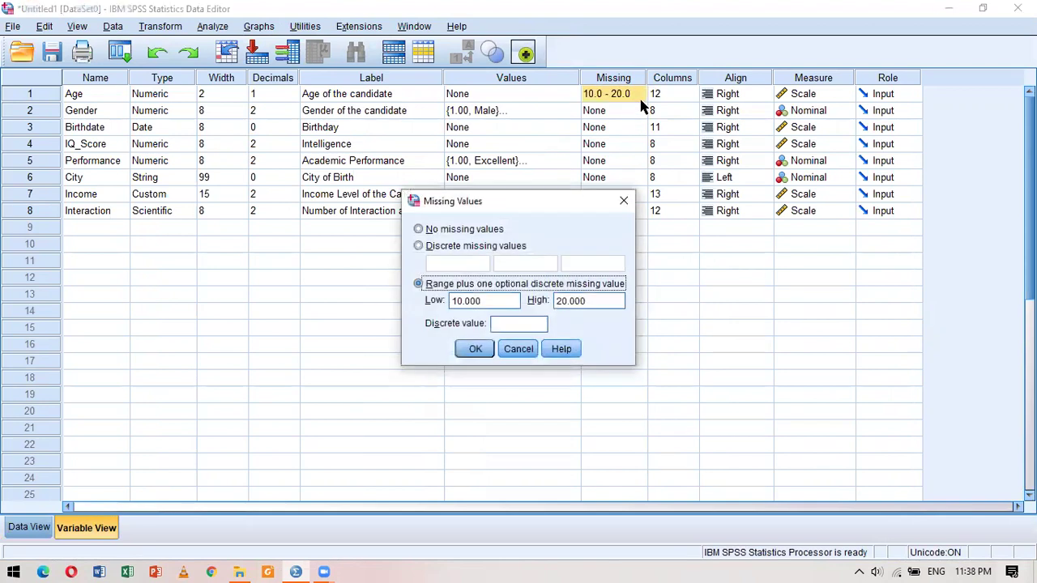
click(419, 248)
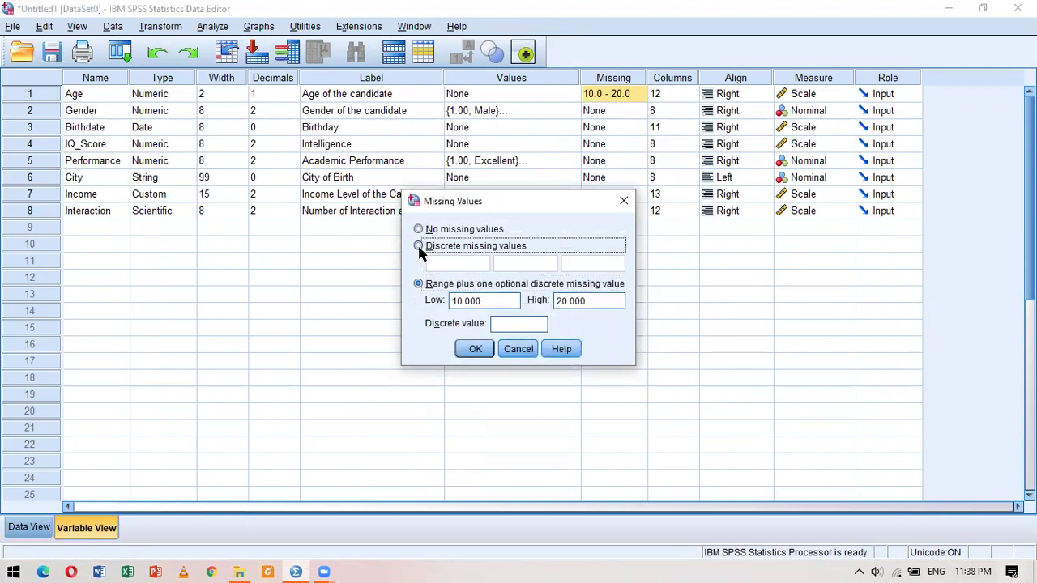
text(-999)
click(473, 349)
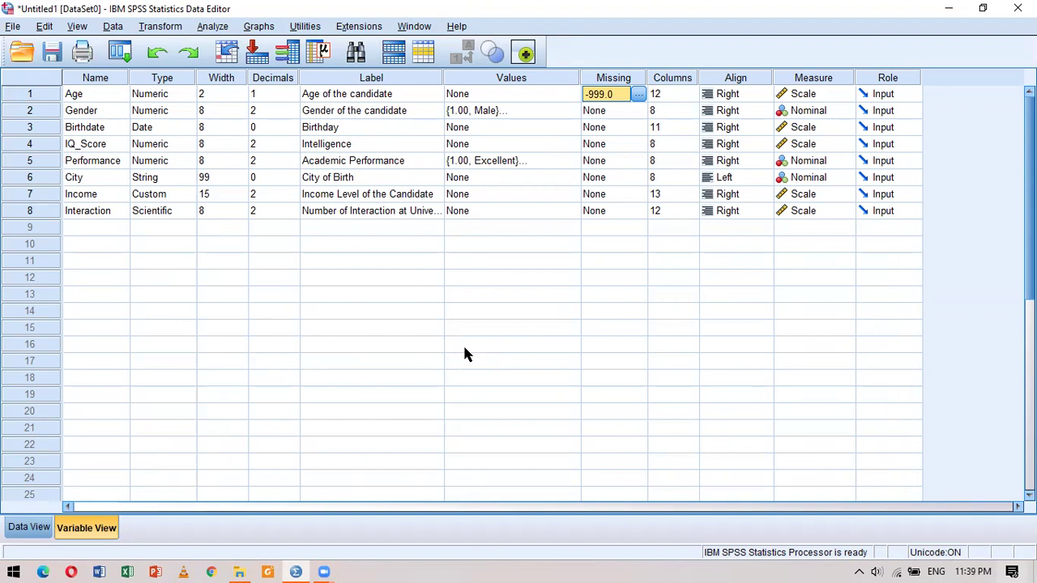
Step: Set the alignment of Age to Center and of Gender to Left
click(744, 96)
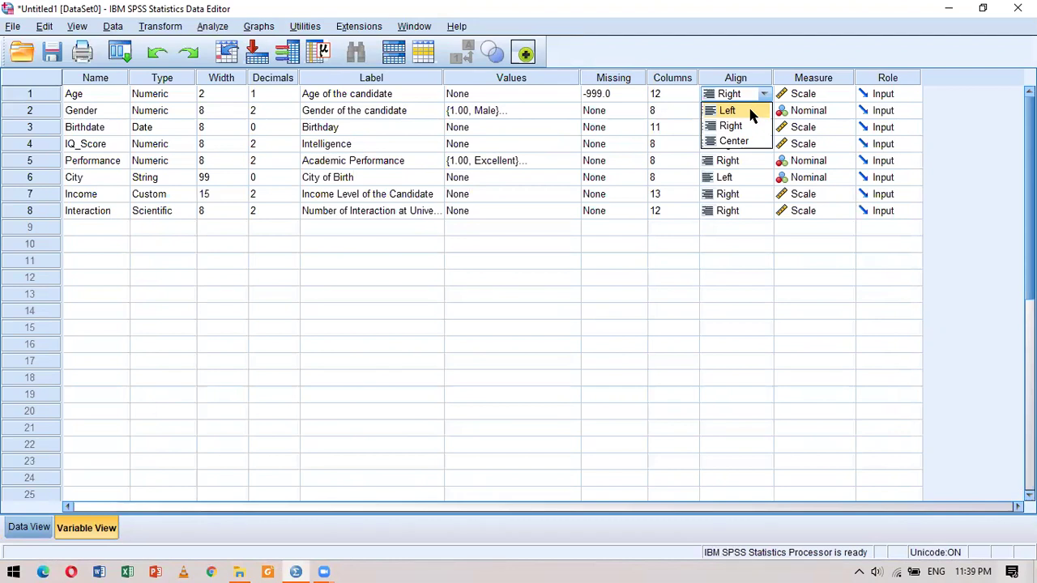
click(749, 114)
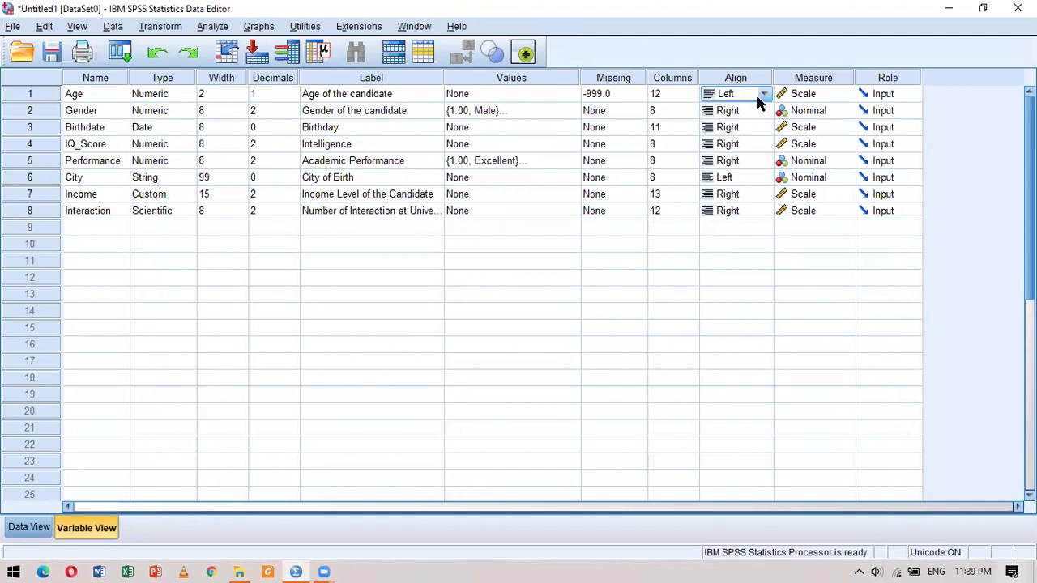
click(762, 96)
click(757, 141)
click(759, 114)
click(763, 111)
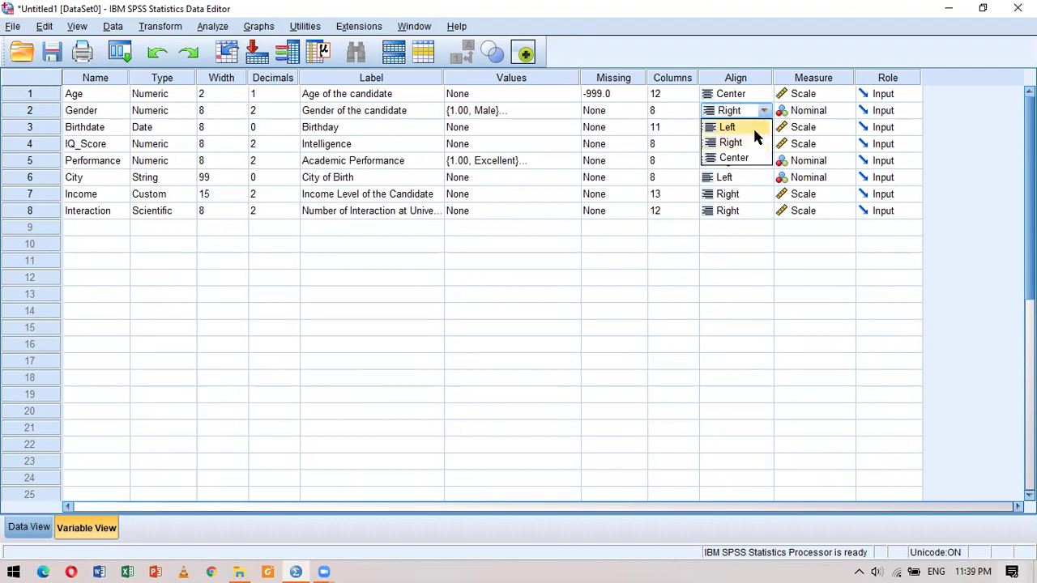
click(754, 130)
click(514, 295)
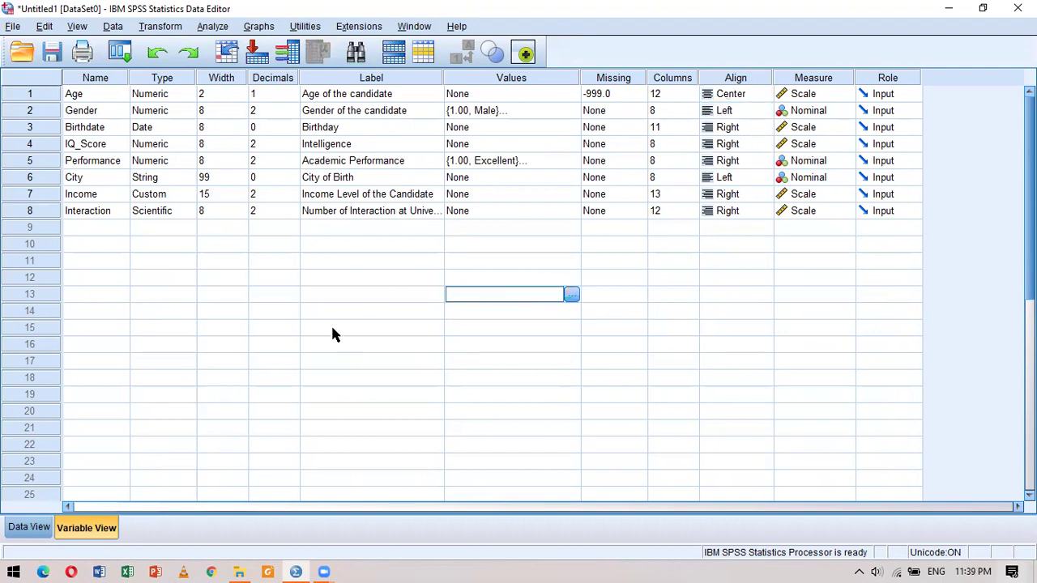
Step: Examine how the Age, Gender and Birthdate values are aligned in the data sheet
click(24, 529)
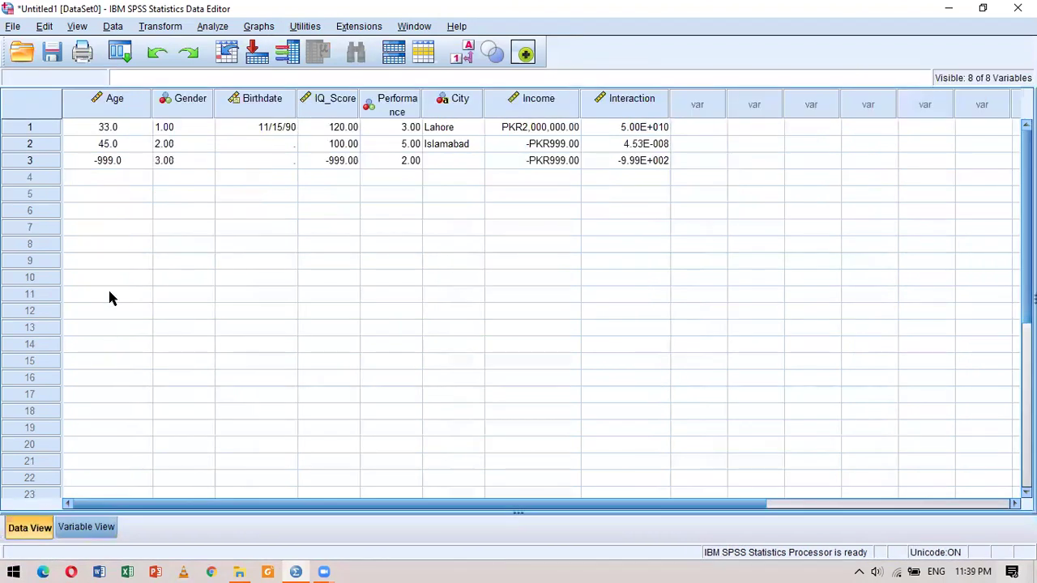
click(121, 131)
key(Down)
key(Down)
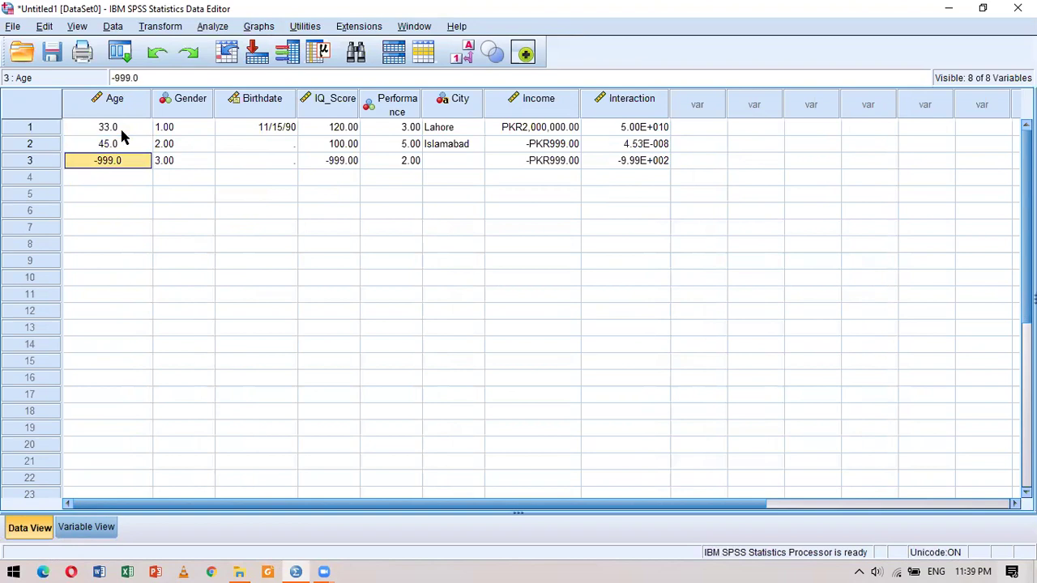
click(162, 132)
key(Down)
key(Down)
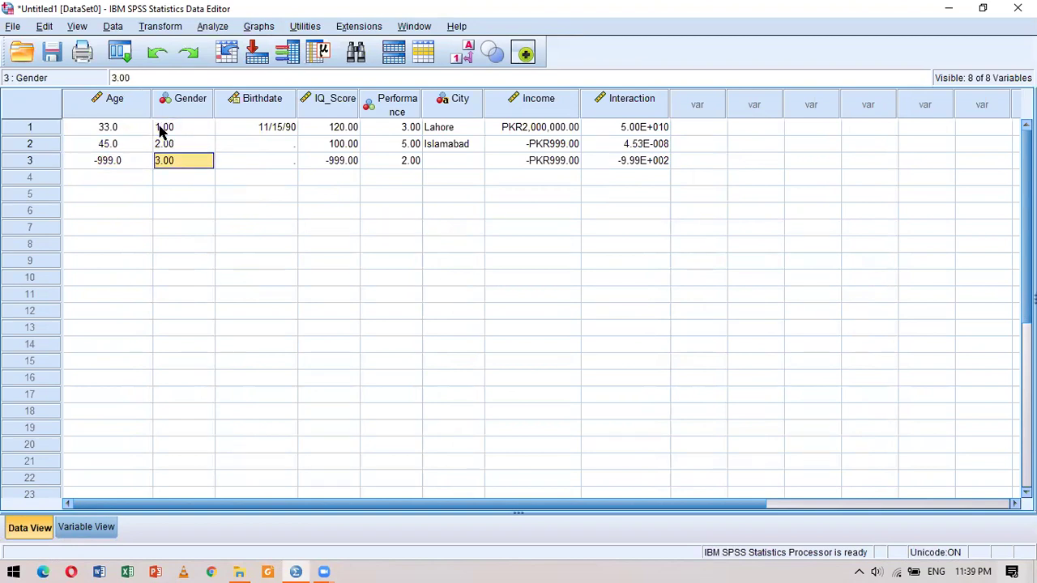
click(254, 127)
key(Down)
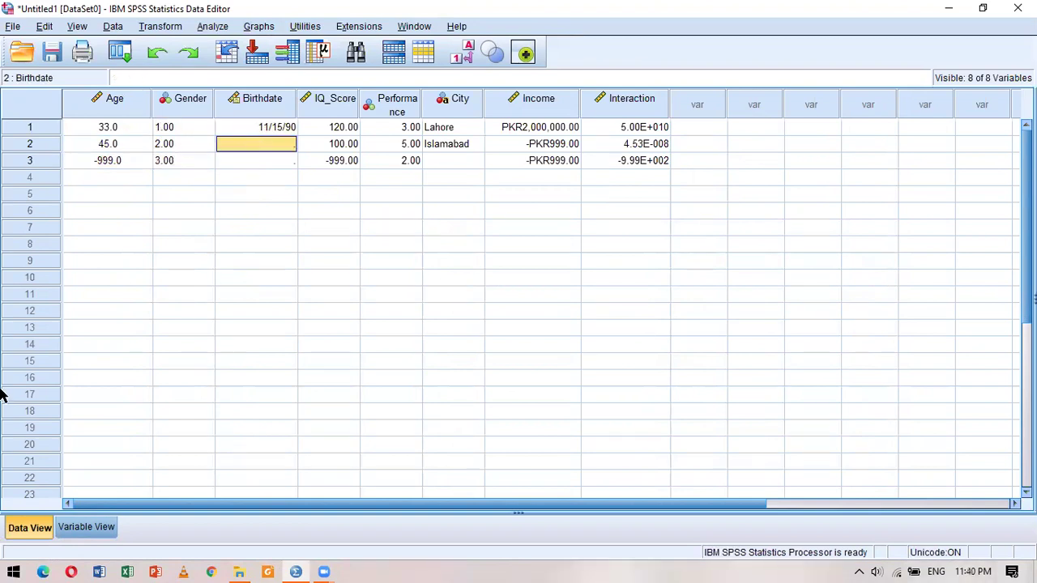
Step: In the variable definitions, keep Age's measurement level as Scale and set Performance's to Ordinal
click(77, 528)
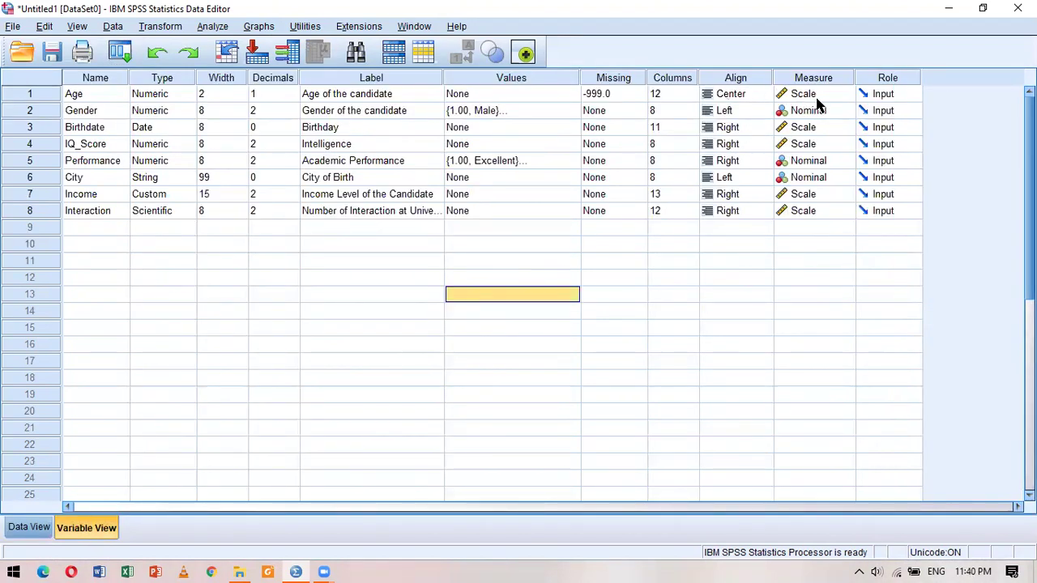
click(841, 96)
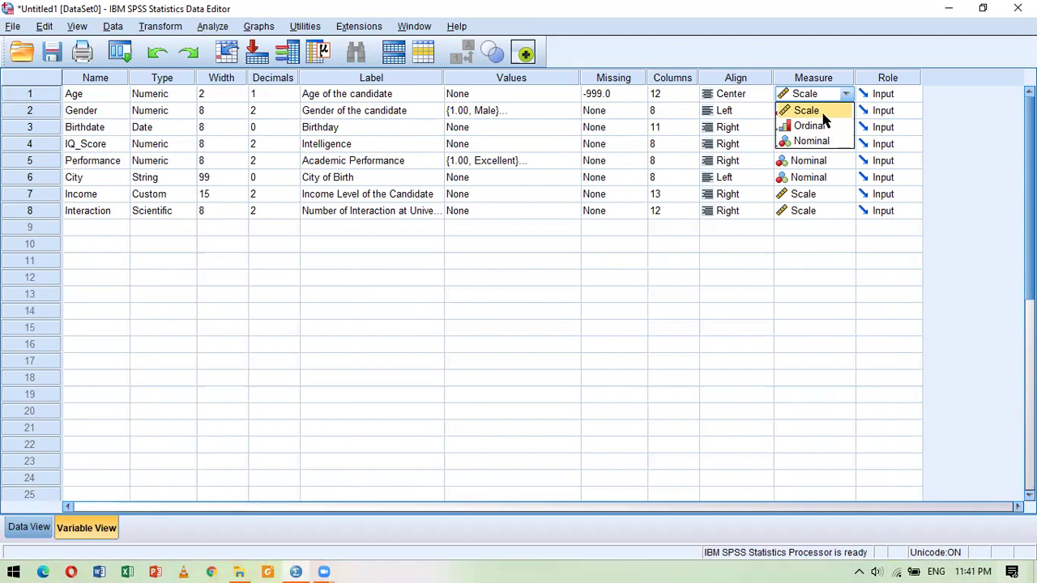
click(818, 113)
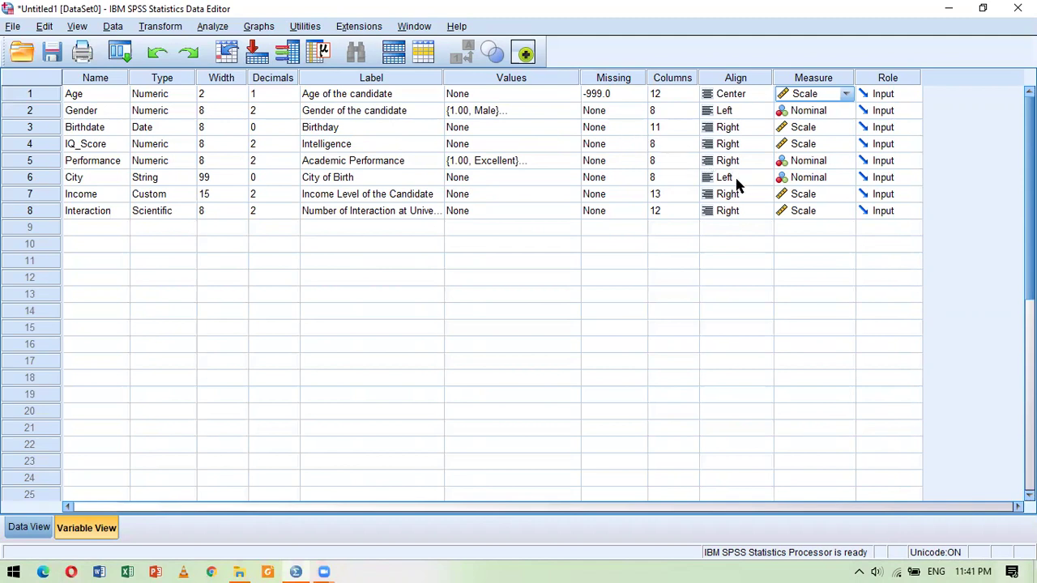
click(816, 160)
click(846, 161)
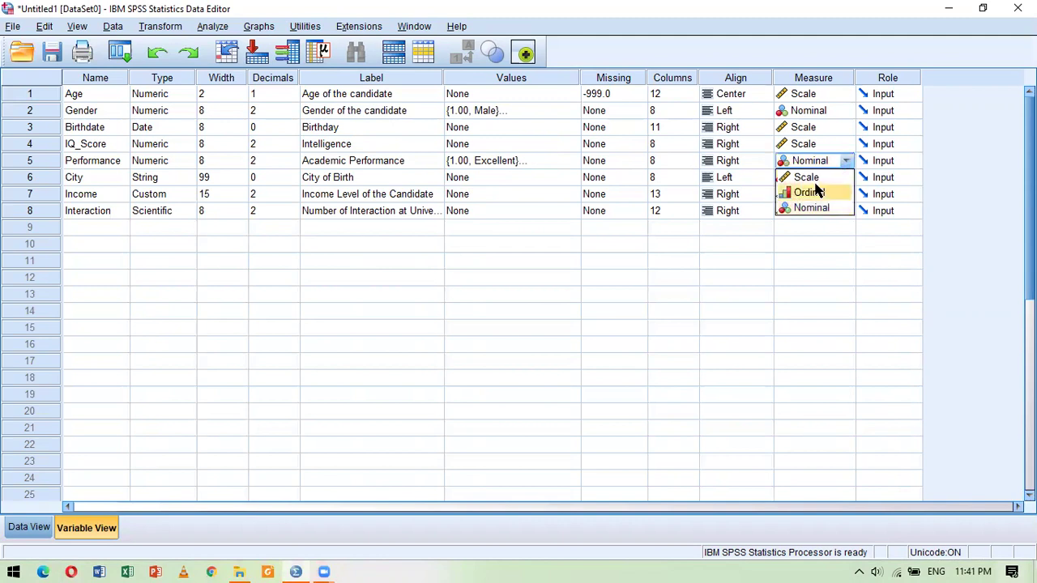
click(816, 192)
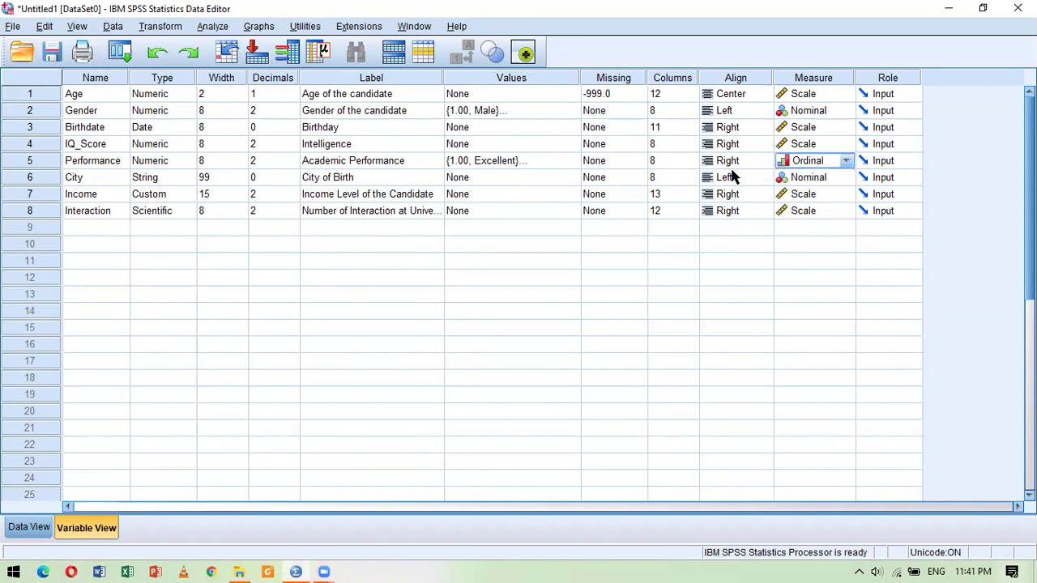
Step: Review the value labels of Performance and the role options available for Age, leaving both as they are
click(565, 161)
click(571, 161)
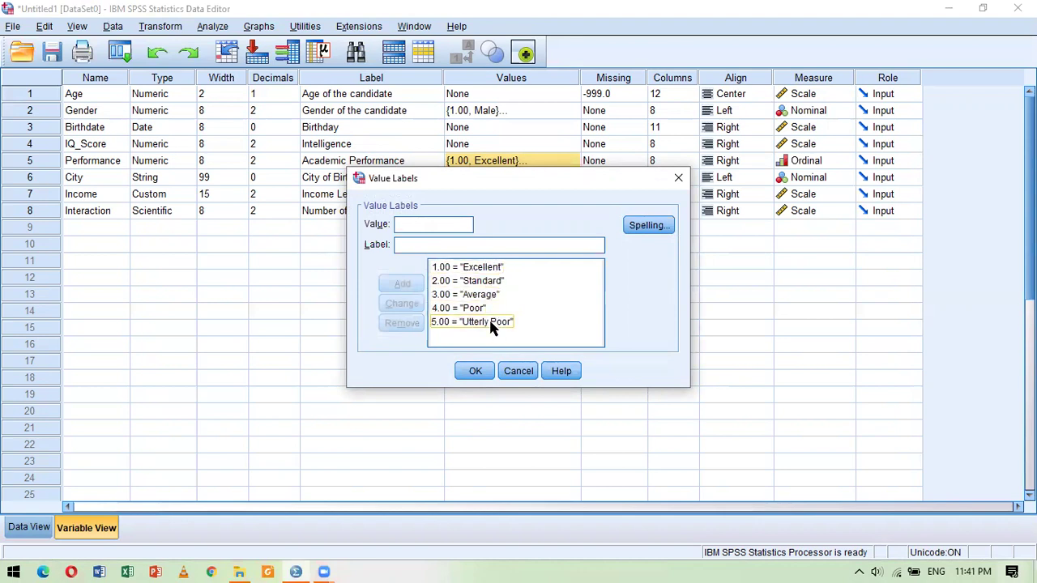
click(471, 372)
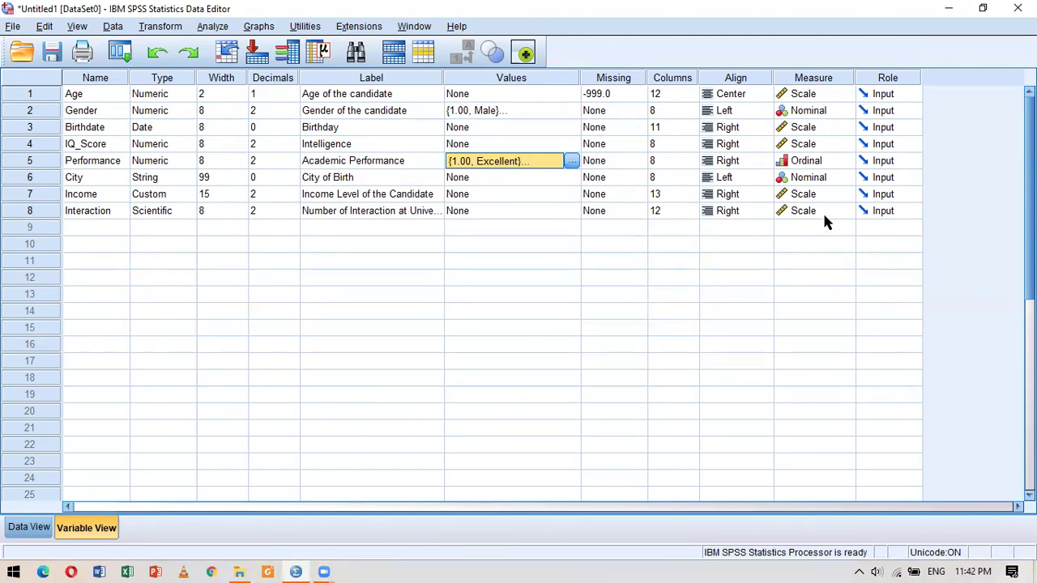
click(911, 95)
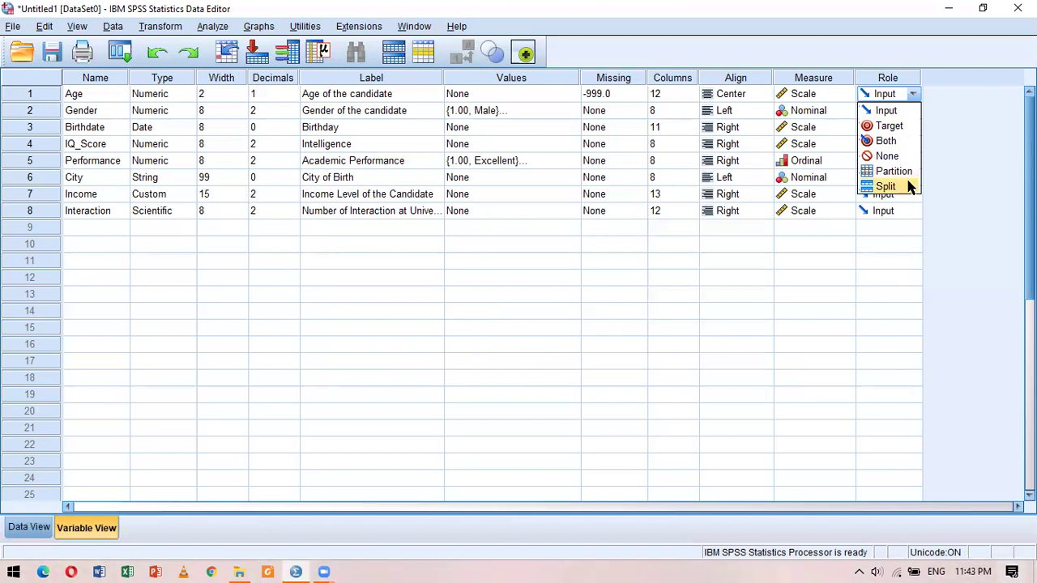
click(912, 97)
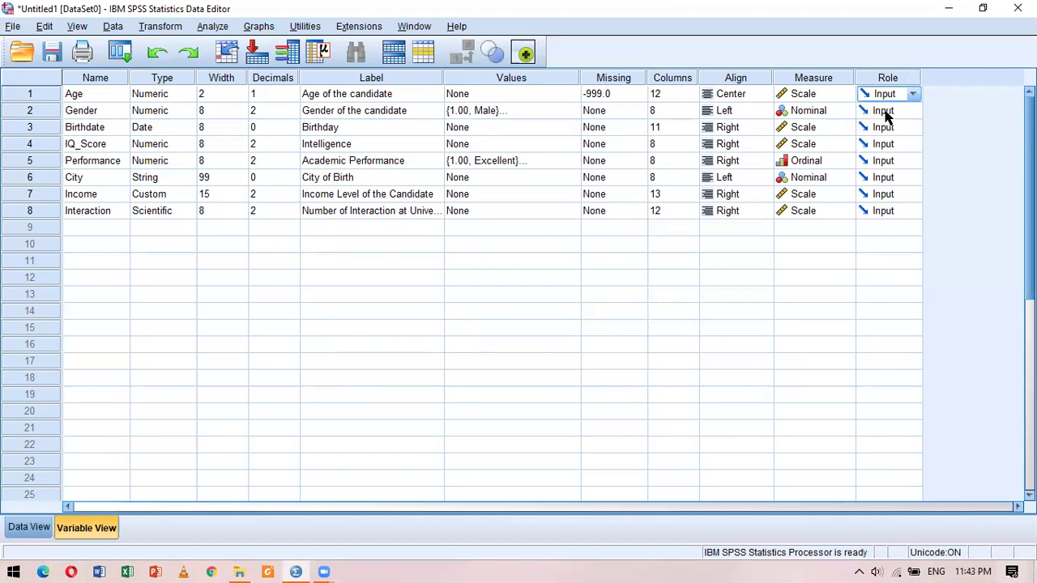